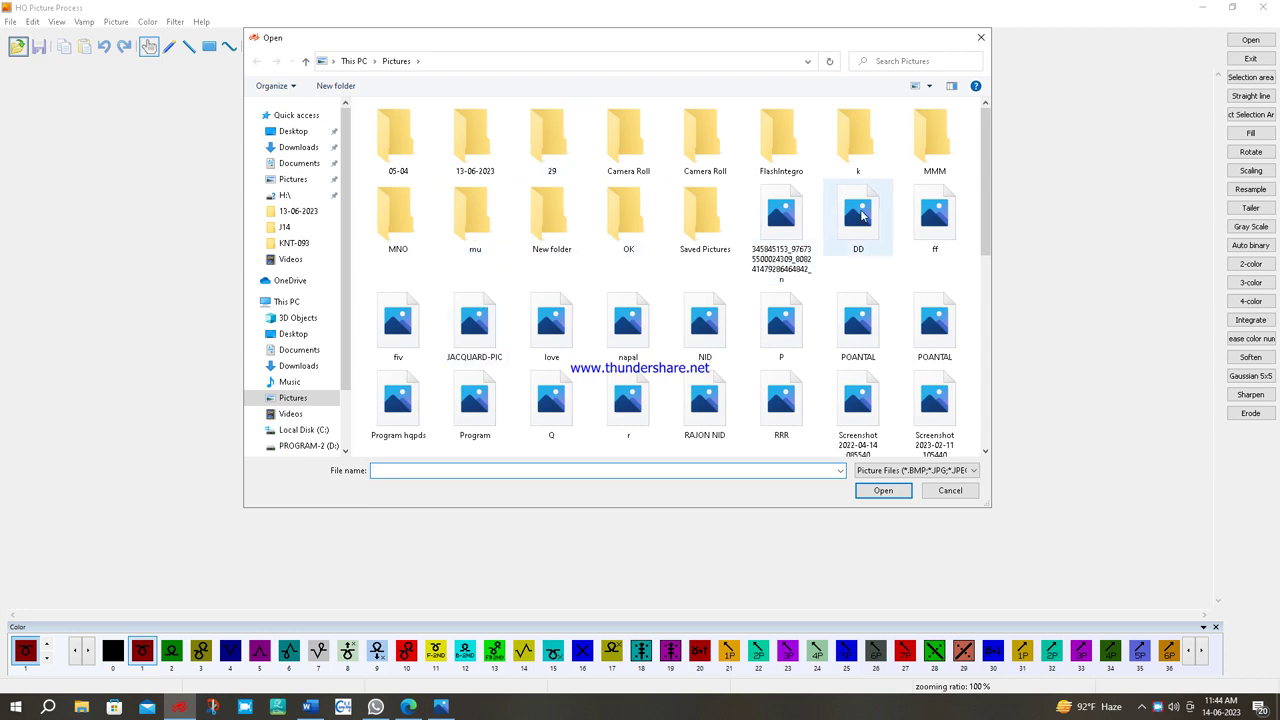
# - Open the TAIGAR picture from the Pictures folder
pyautogui.click(857, 352)
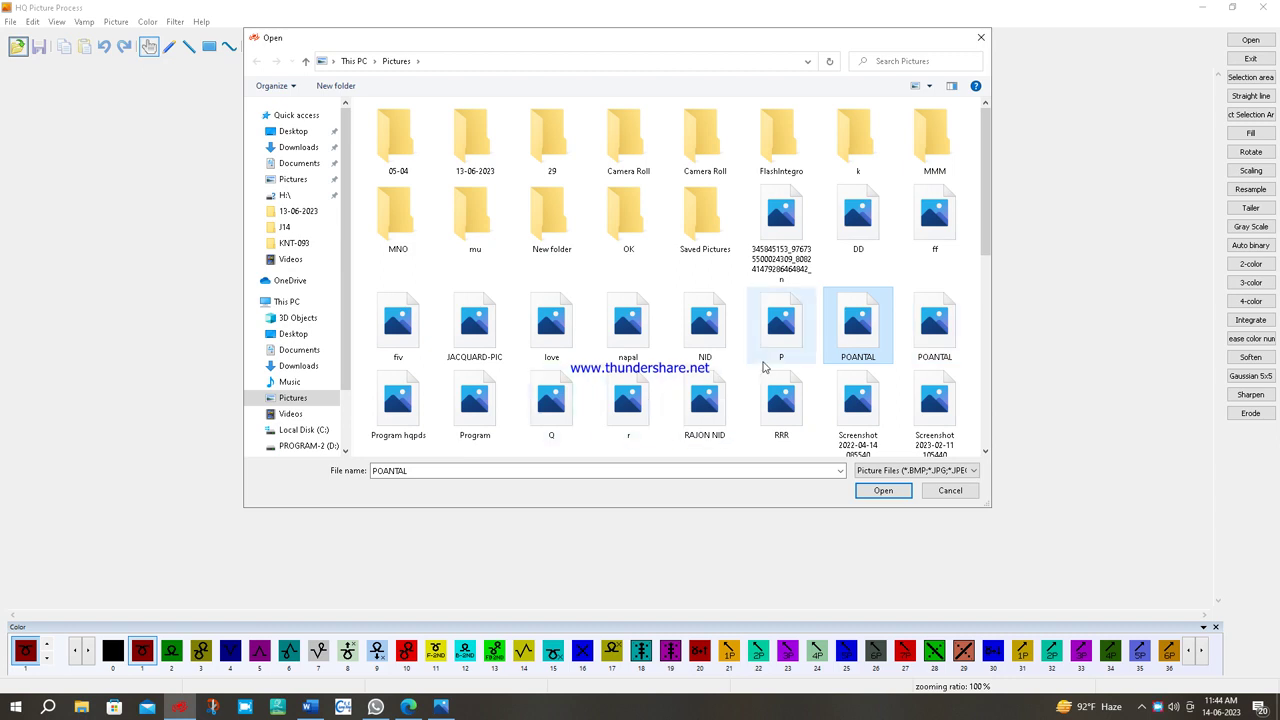
pyautogui.click(459, 340)
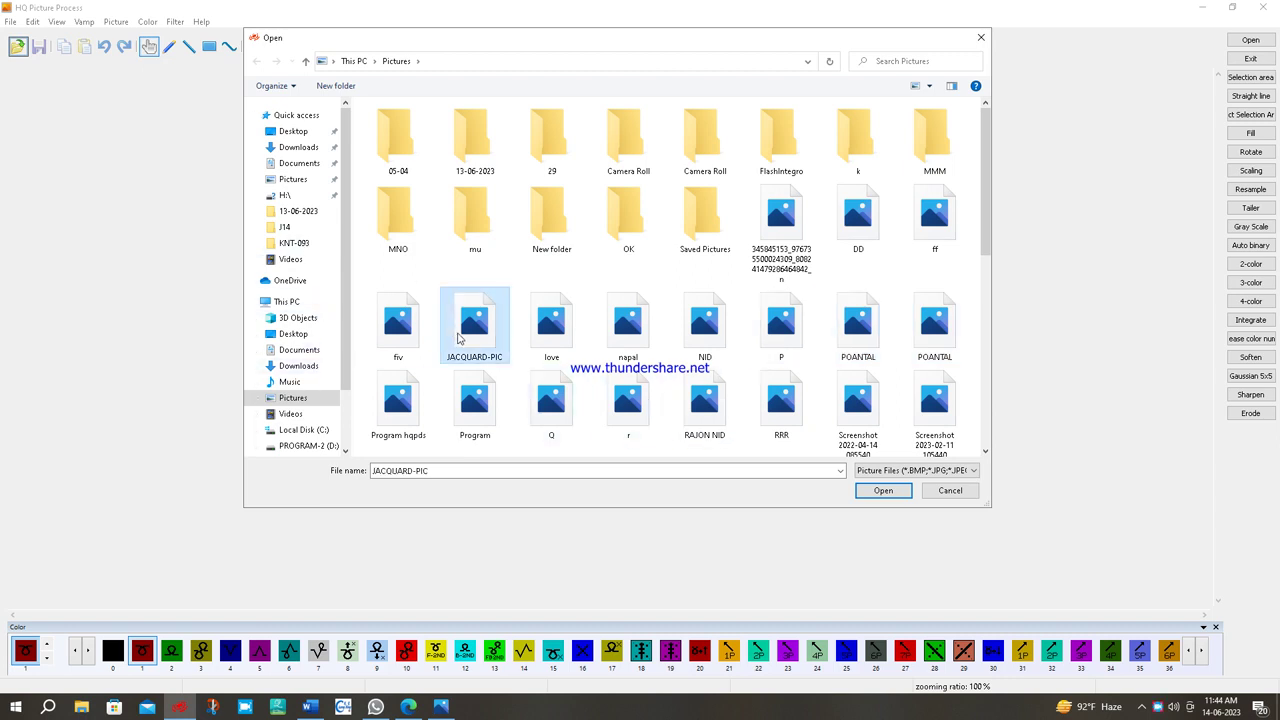
pyautogui.press('t')
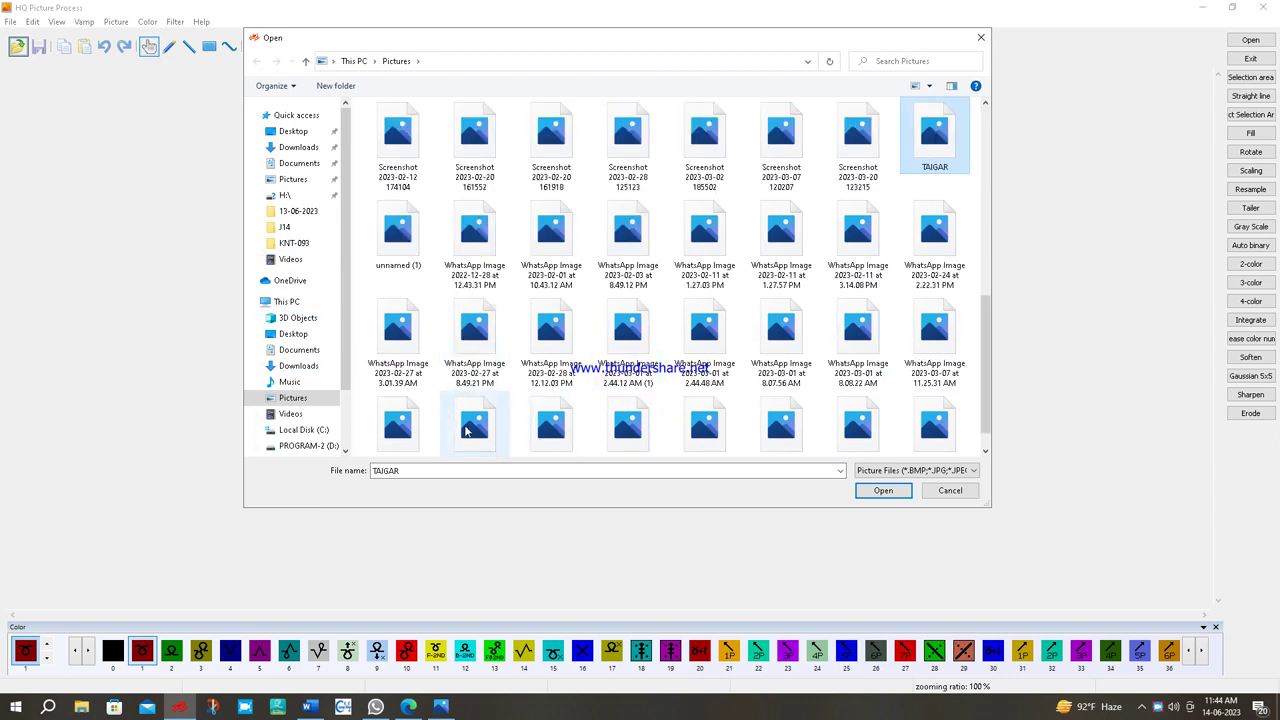
pyautogui.press('Return')
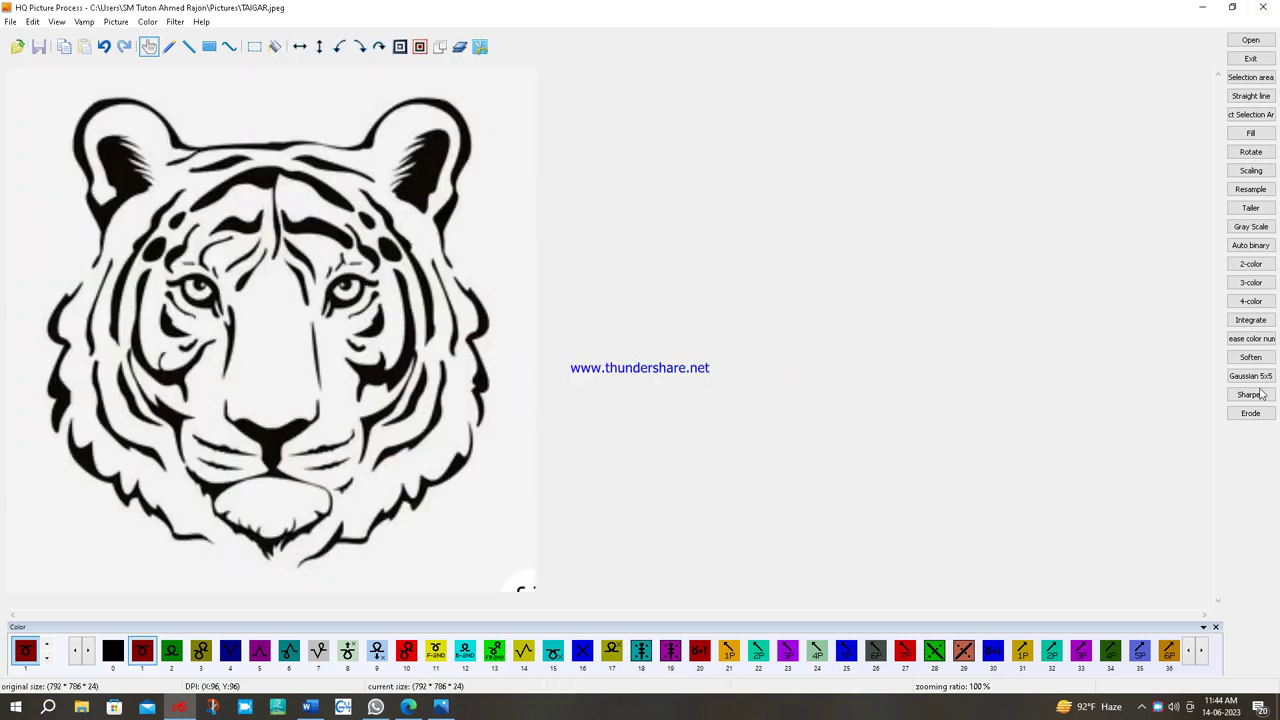
# - Convert the tiger picture to 2 colours with binary transformation and exit picture processing to the HqPDS pattern
pyautogui.click(1251, 266)
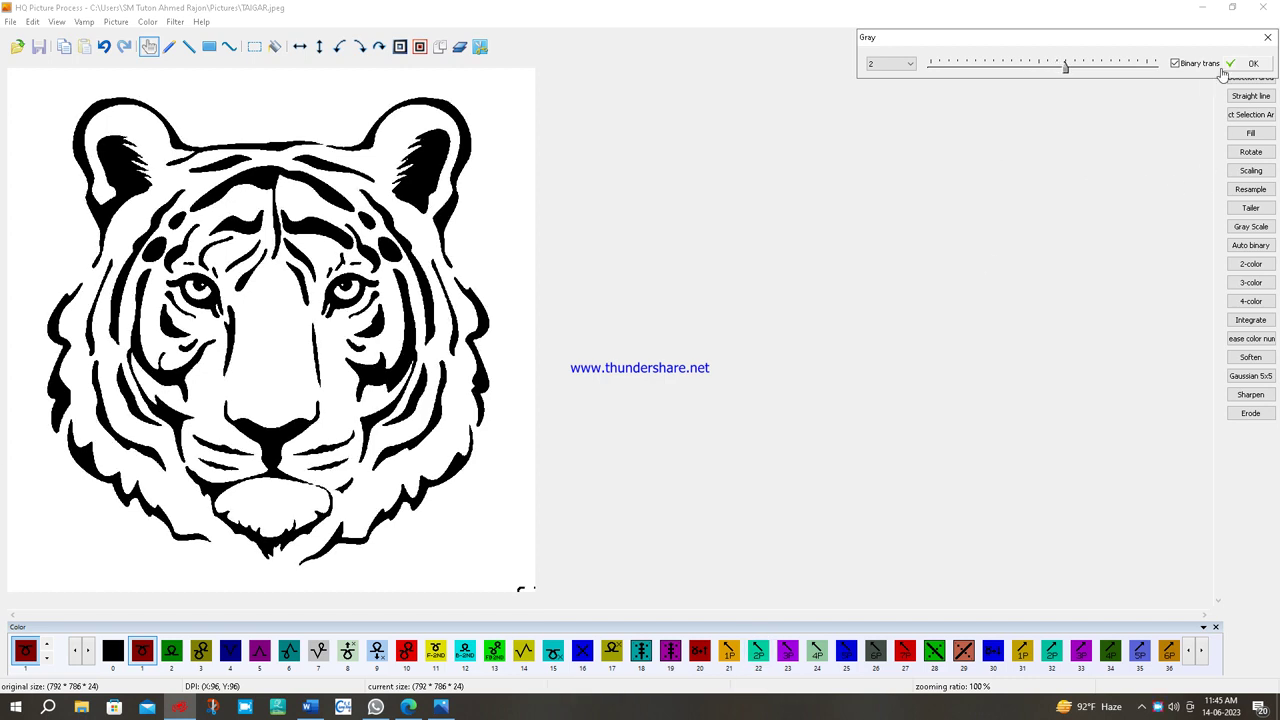
pyautogui.click(1250, 65)
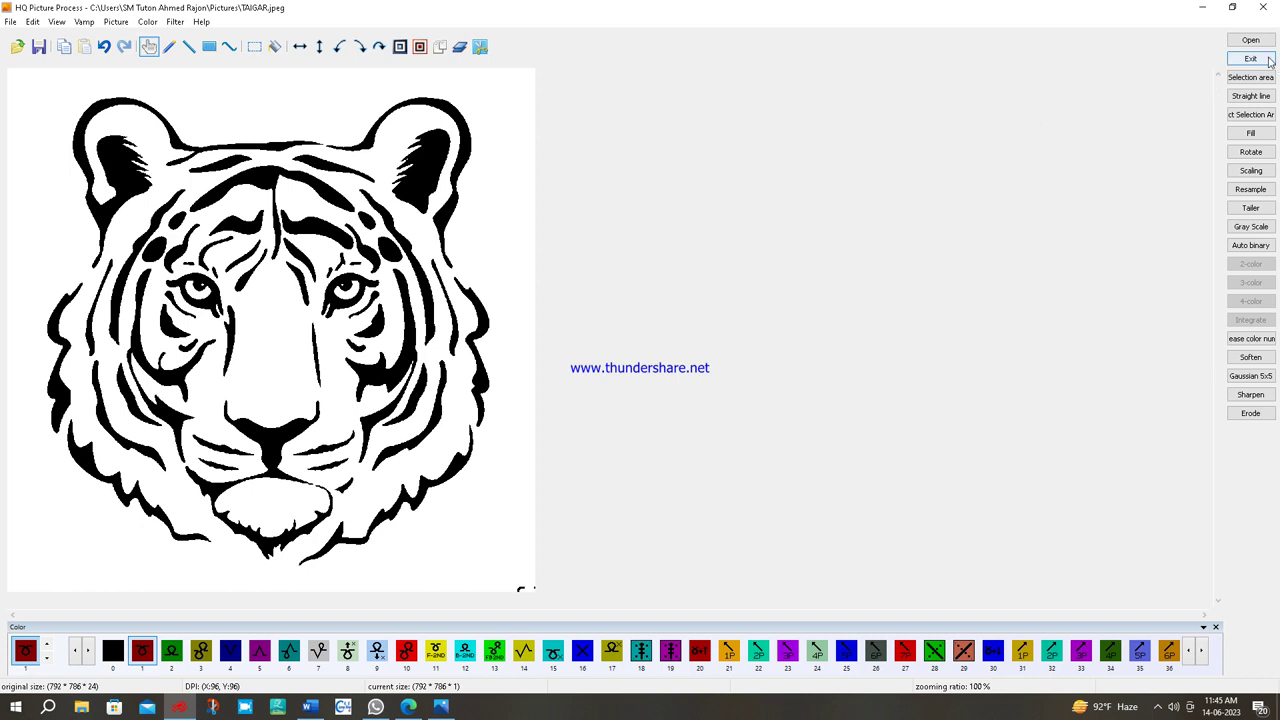
pyautogui.click(1268, 60)
pyautogui.hotkey('ctrl', 'v')
pyautogui.scroll(-2, 249, 533)
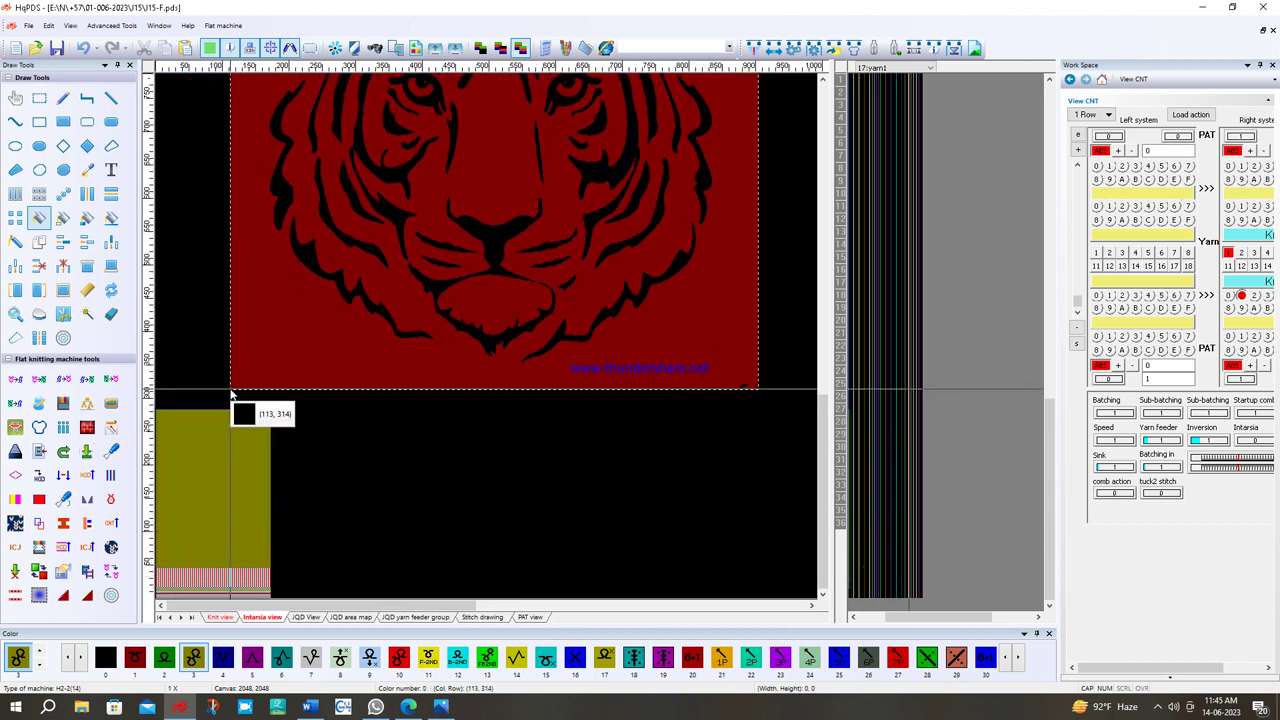
pyautogui.press('Escape')
# - Paste the two-colour tiger picture onto the empty black canvas above and beside the olive panel
pyautogui.moveTo(314, 411); pyautogui.dragTo(364, 452)
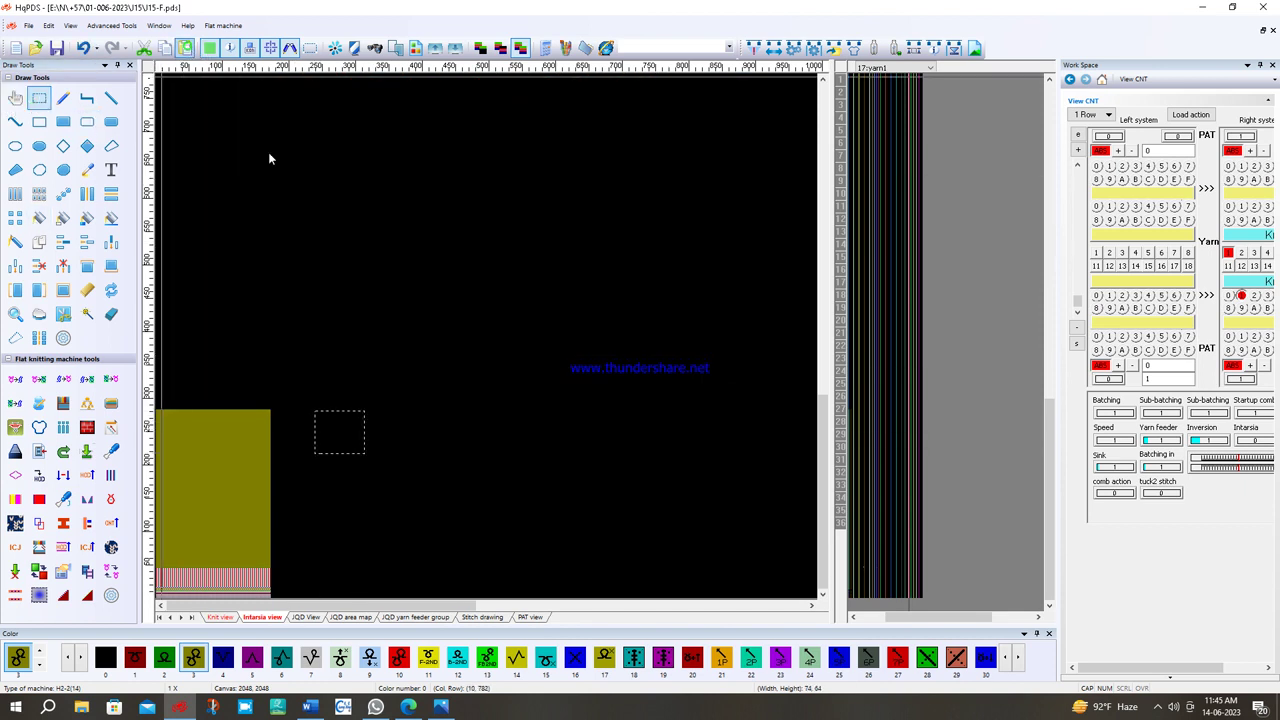
pyautogui.hotkey('ctrl', 'v')
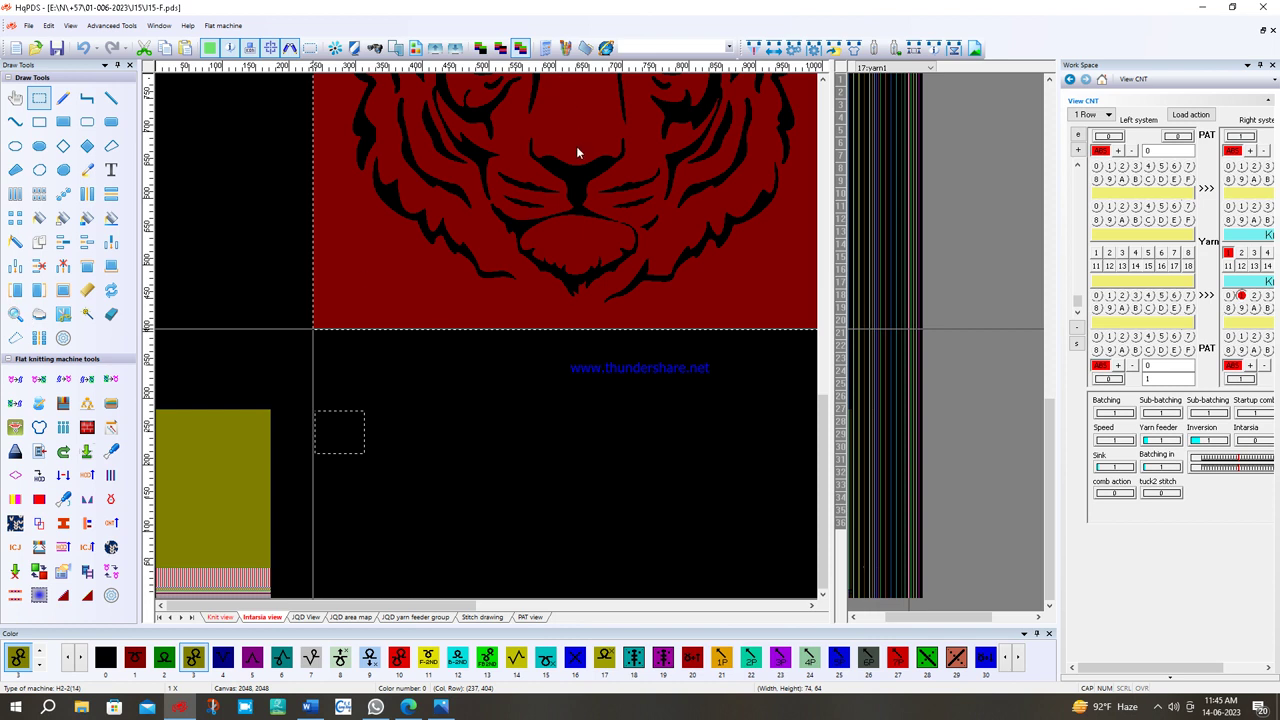
# - Stretch the pasted tiger to about 101 by 100, keeping its aspect ratio, and place the copy on the olive panel at column 34, row 121
pyautogui.press('s')
pyautogui.click(558, 192)
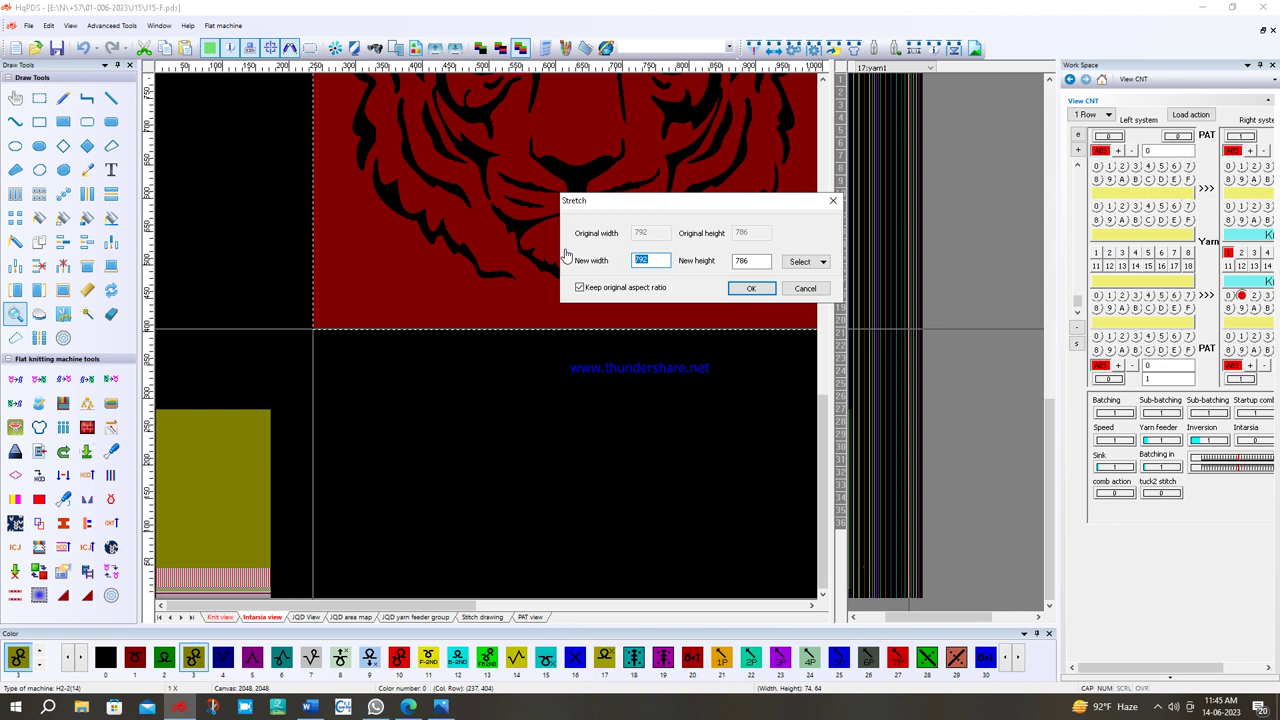
pyautogui.click(737, 287)
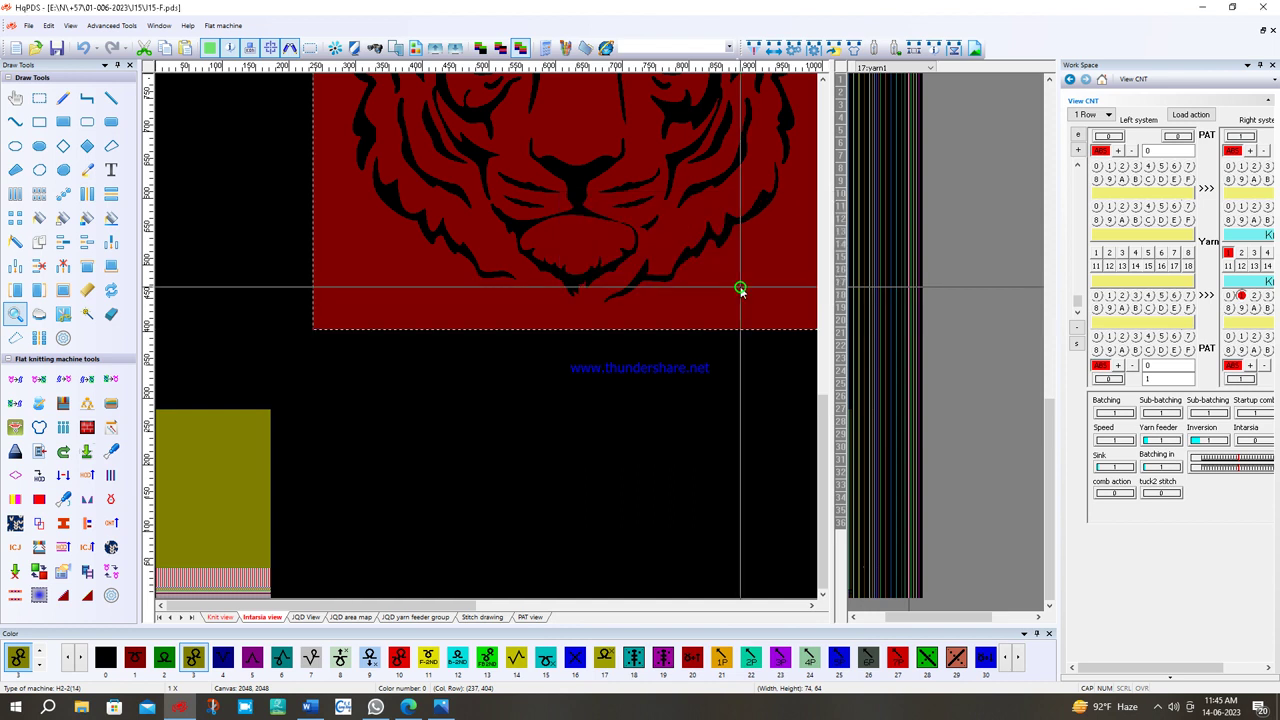
pyautogui.click(197, 500)
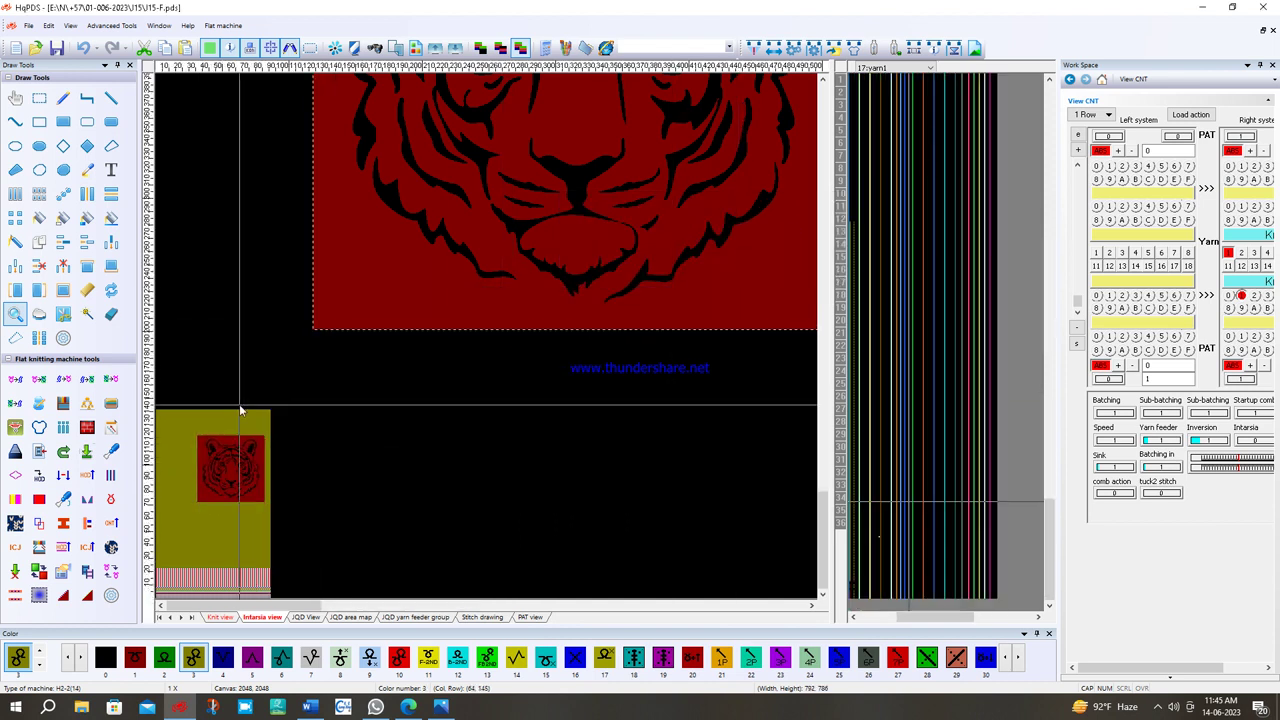
pyautogui.scroll(1, 240, 405)
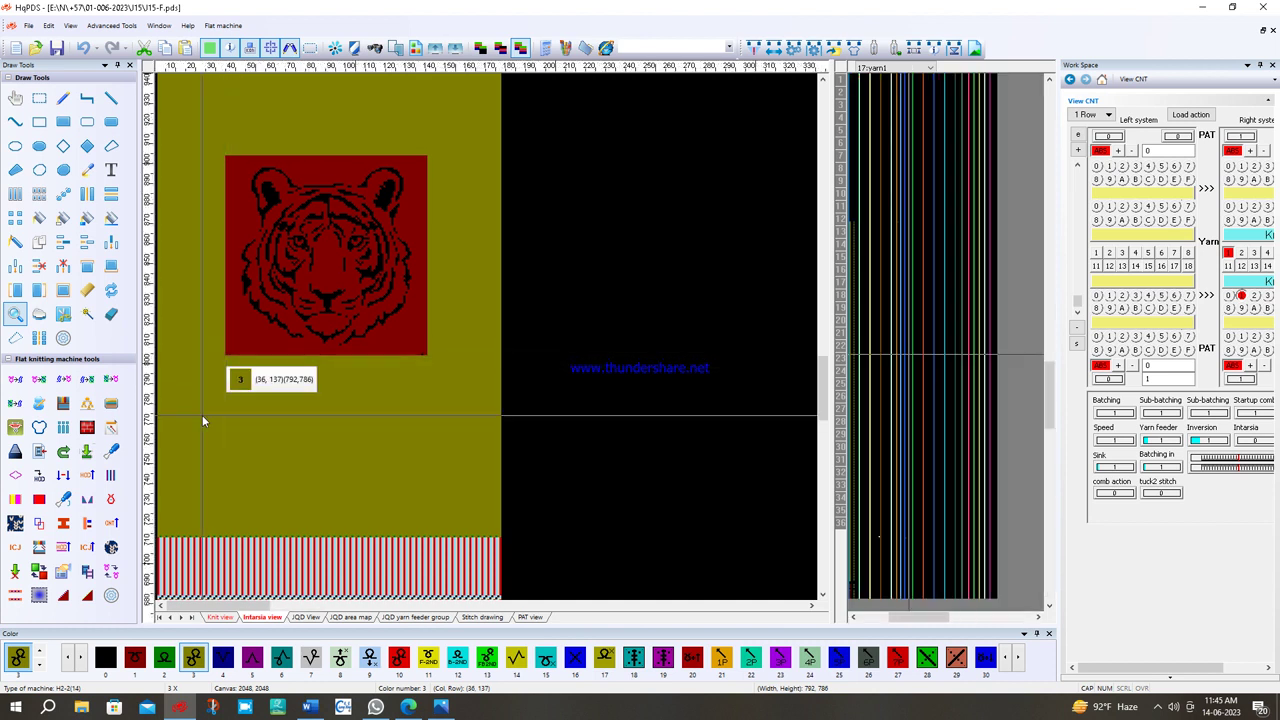
pyautogui.scroll(-2, 186, 467)
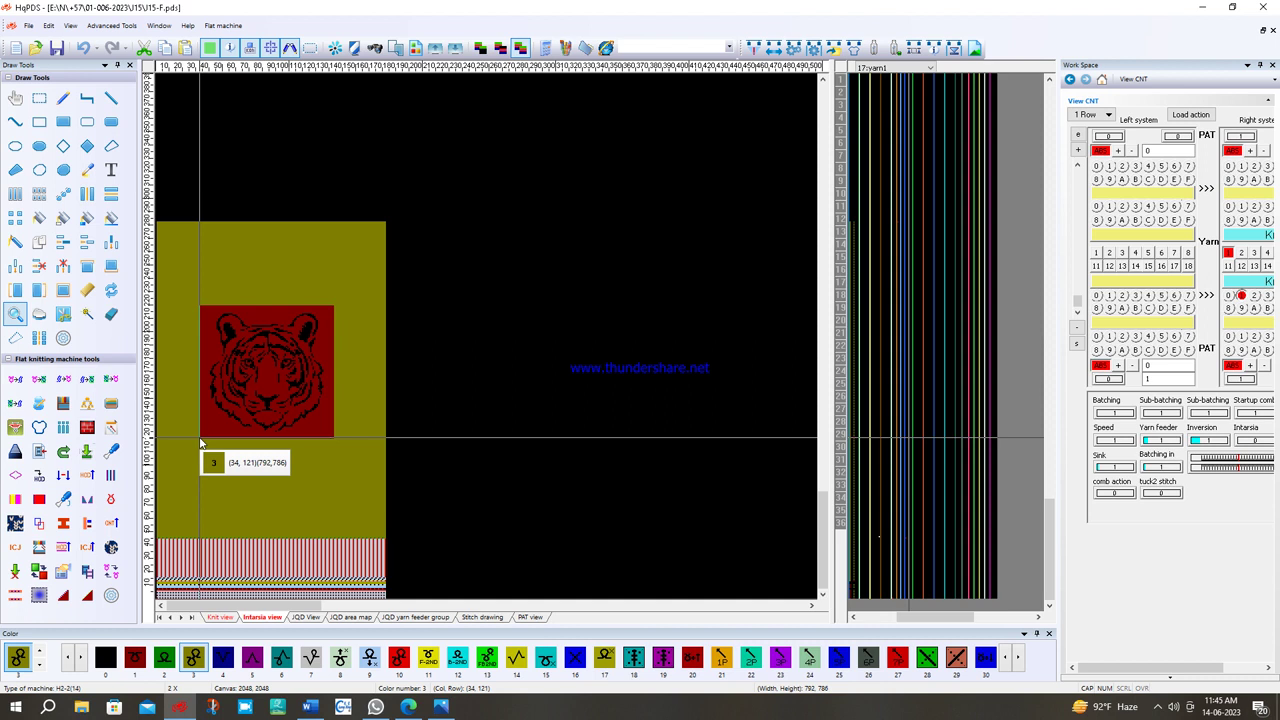
pyautogui.click(350, 302)
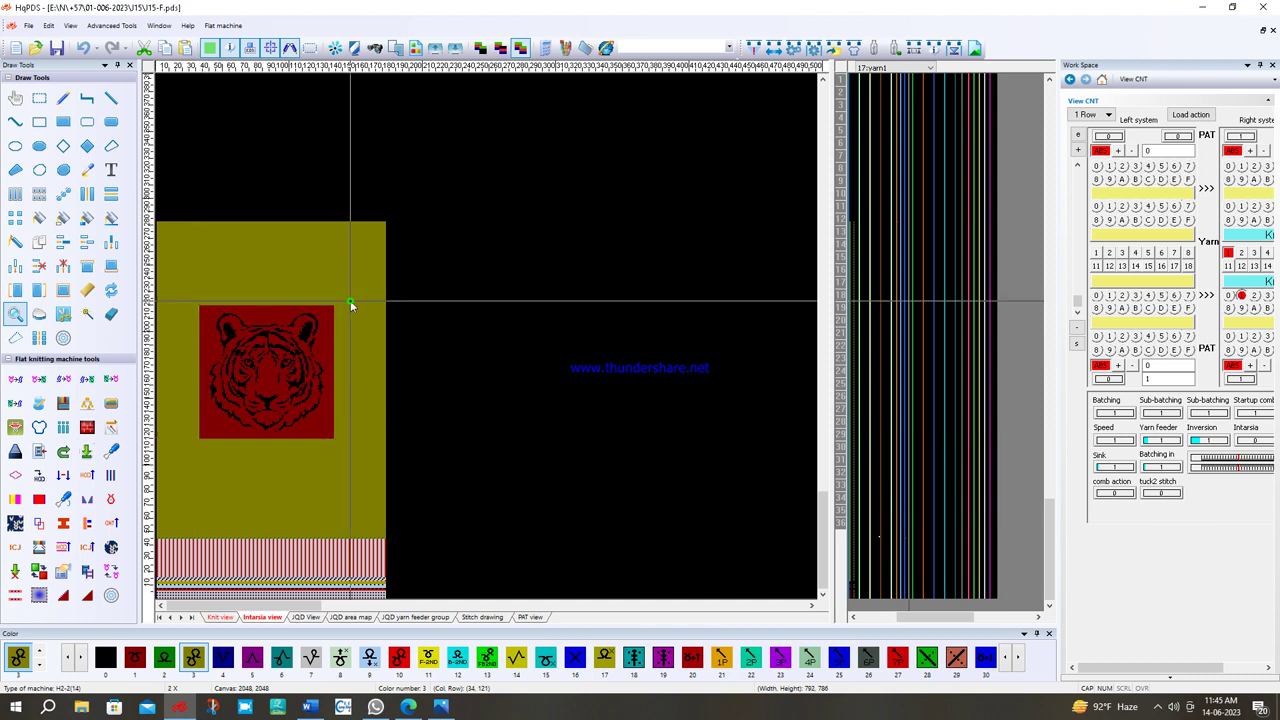
# - Examine the reduced tiger on the olive panel closely, including the stitches around its eyes and the block's lower corner
pyautogui.click(585, 397)
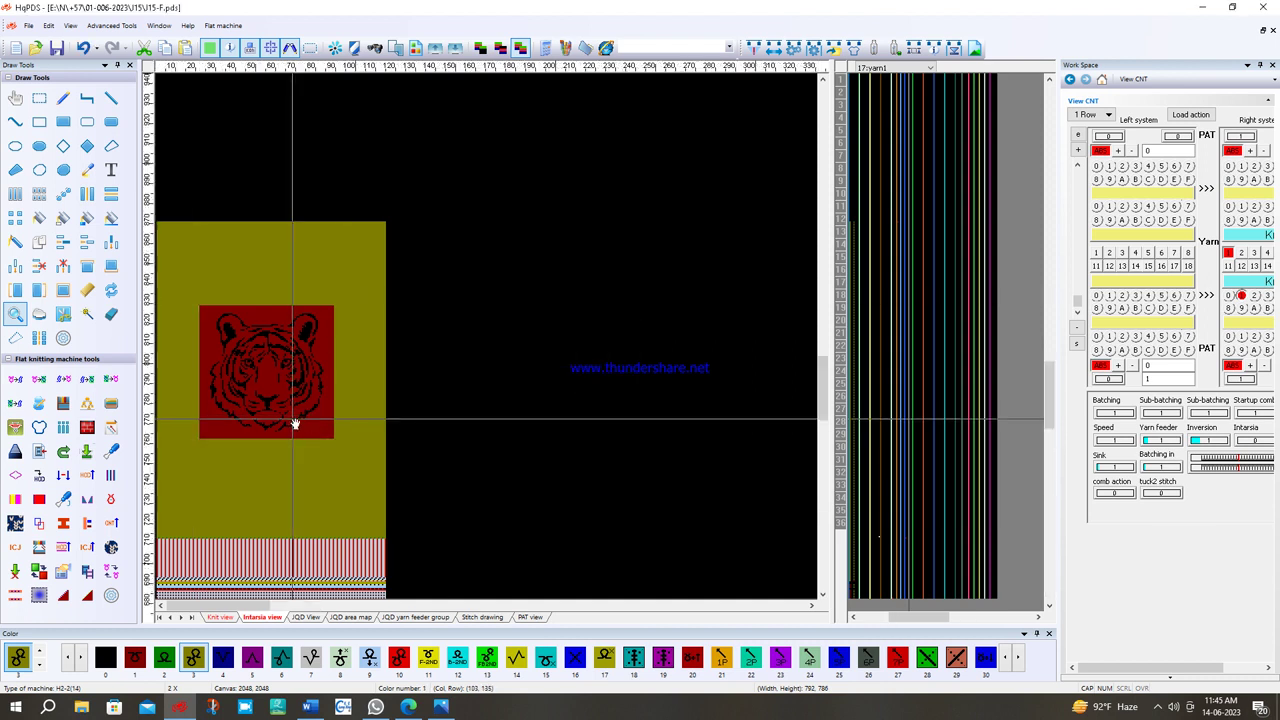
pyautogui.scroll(1, 294, 423)
pyautogui.click(330, 348)
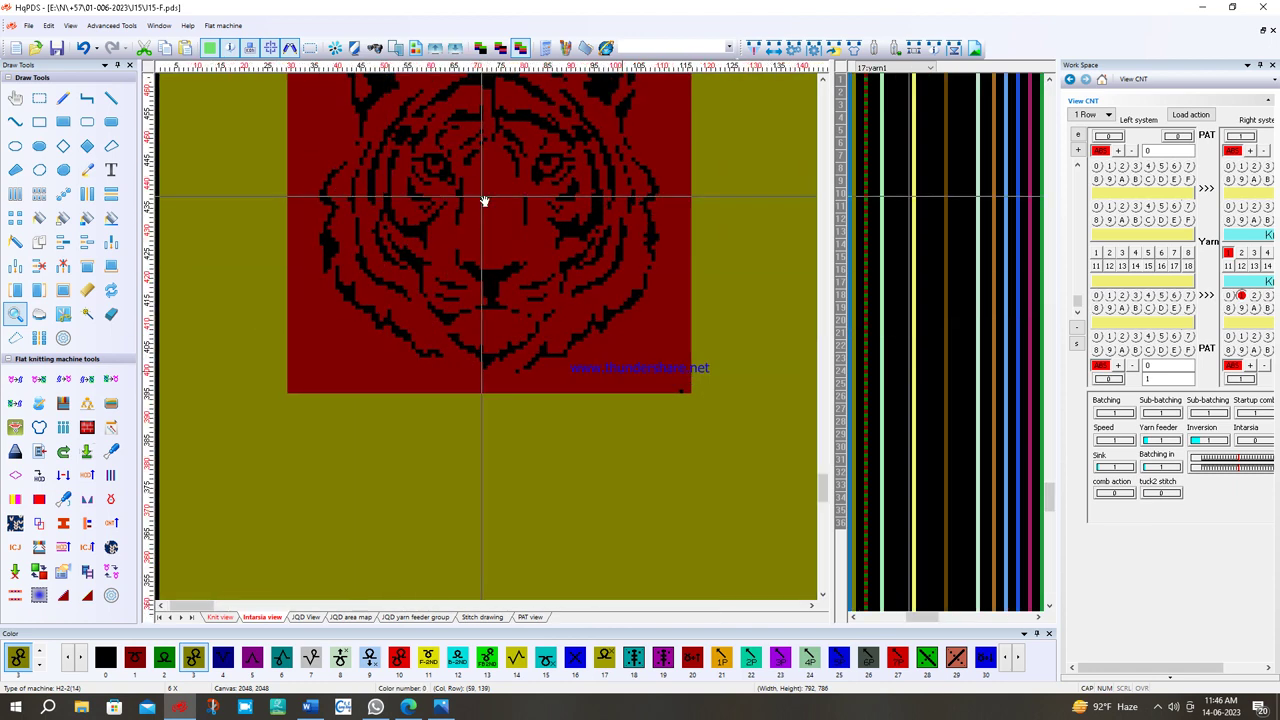
pyautogui.click(491, 354)
pyautogui.click(491, 334)
pyautogui.click(511, 320)
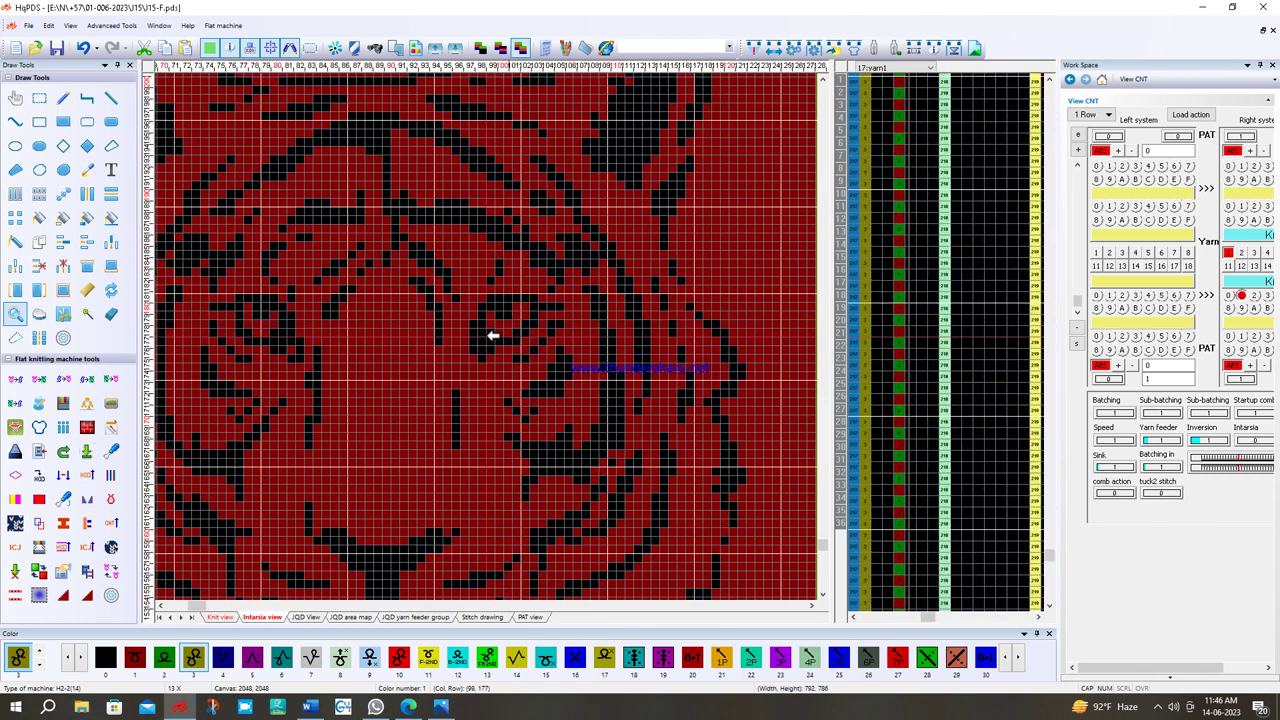
pyautogui.click(491, 340)
pyautogui.click(491, 349)
pyautogui.click(63, 98)
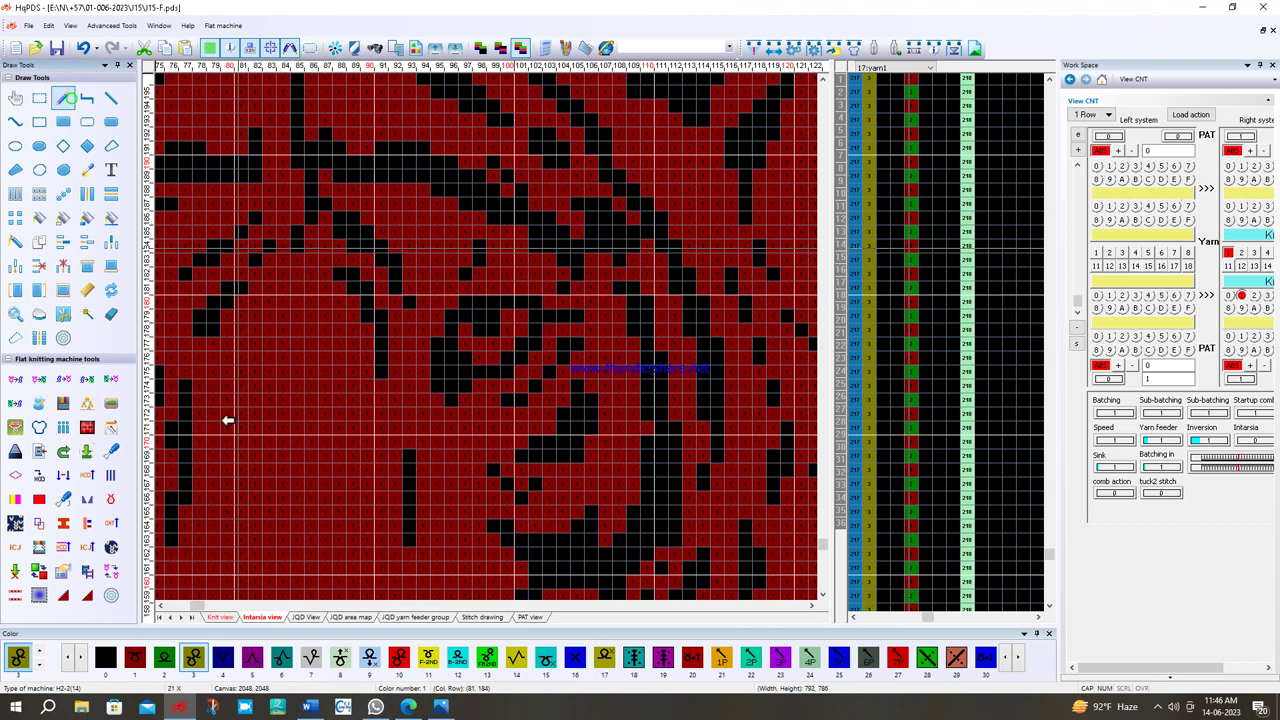
pyautogui.scroll(-10, 210, 536)
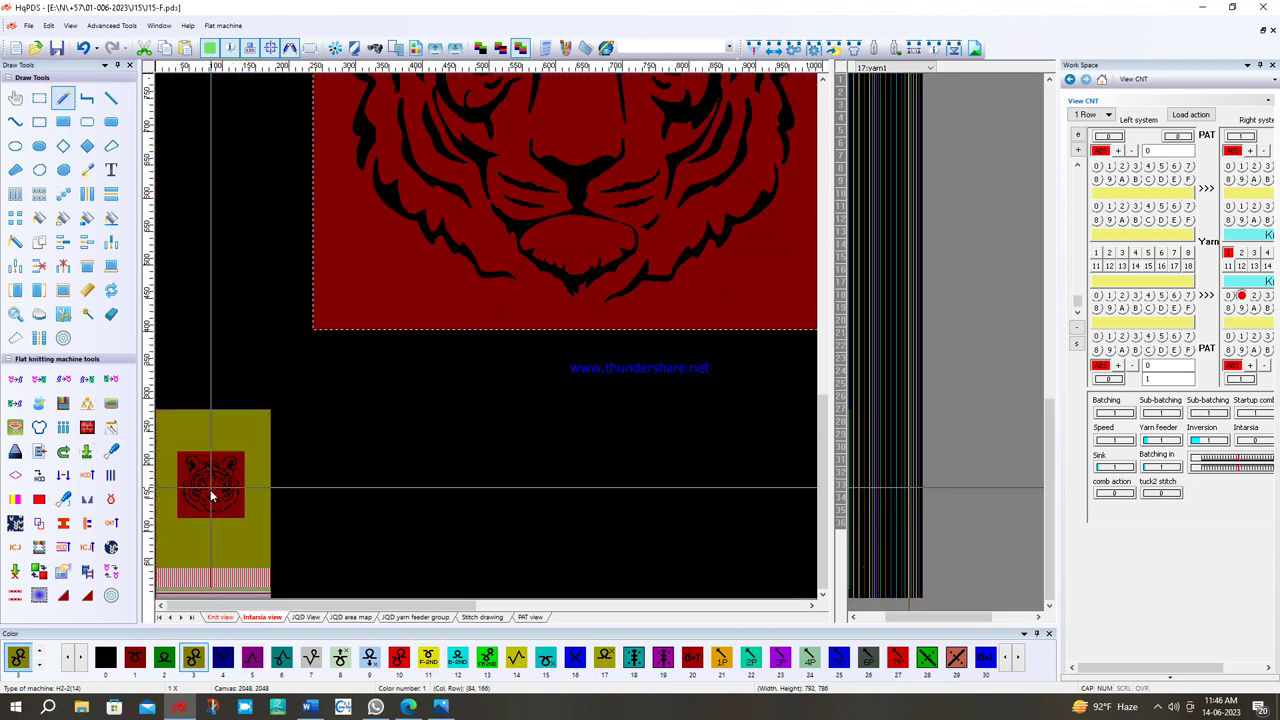
pyautogui.scroll(5, 181, 522)
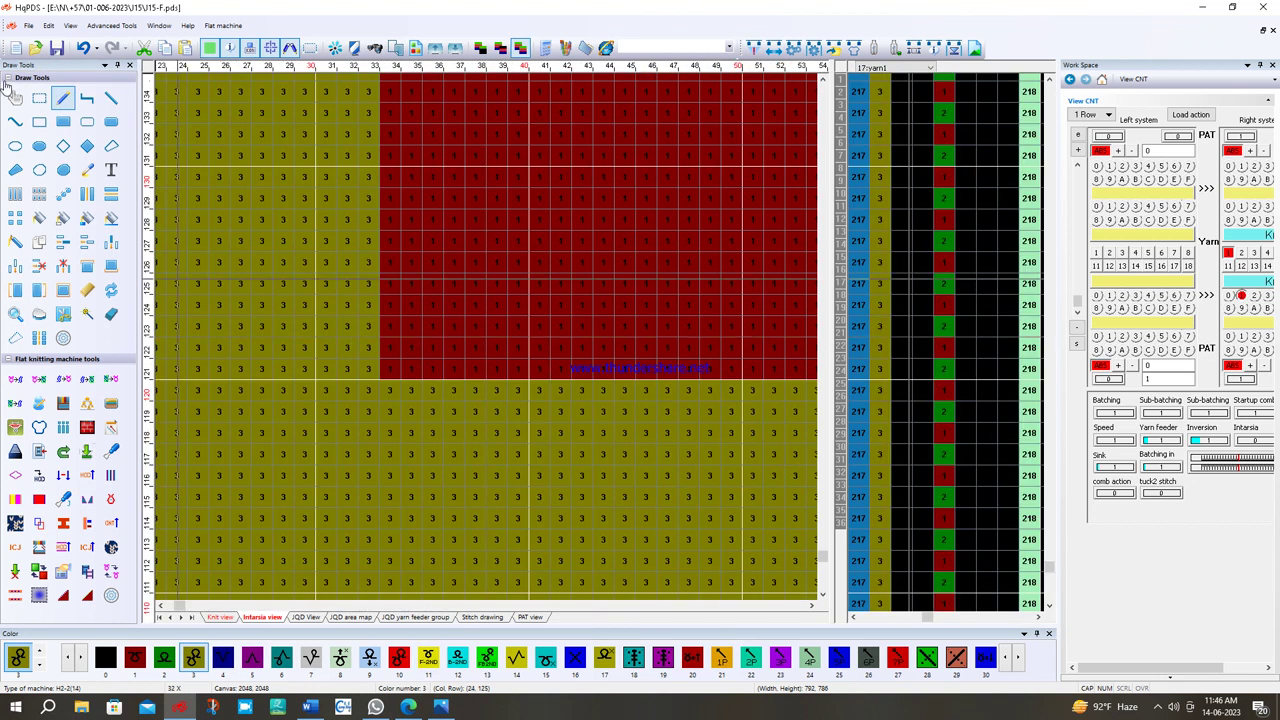
# - Select the reduced tiger block and replace color 0 with 8 and color 1 with 3
pyautogui.click(39, 98)
pyautogui.moveTo(388, 362); pyautogui.dragTo(562, 288)
pyautogui.scroll(-5, 523, 266)
pyautogui.scroll(5, 241, 457)
pyautogui.scroll(-5, 562, 288)
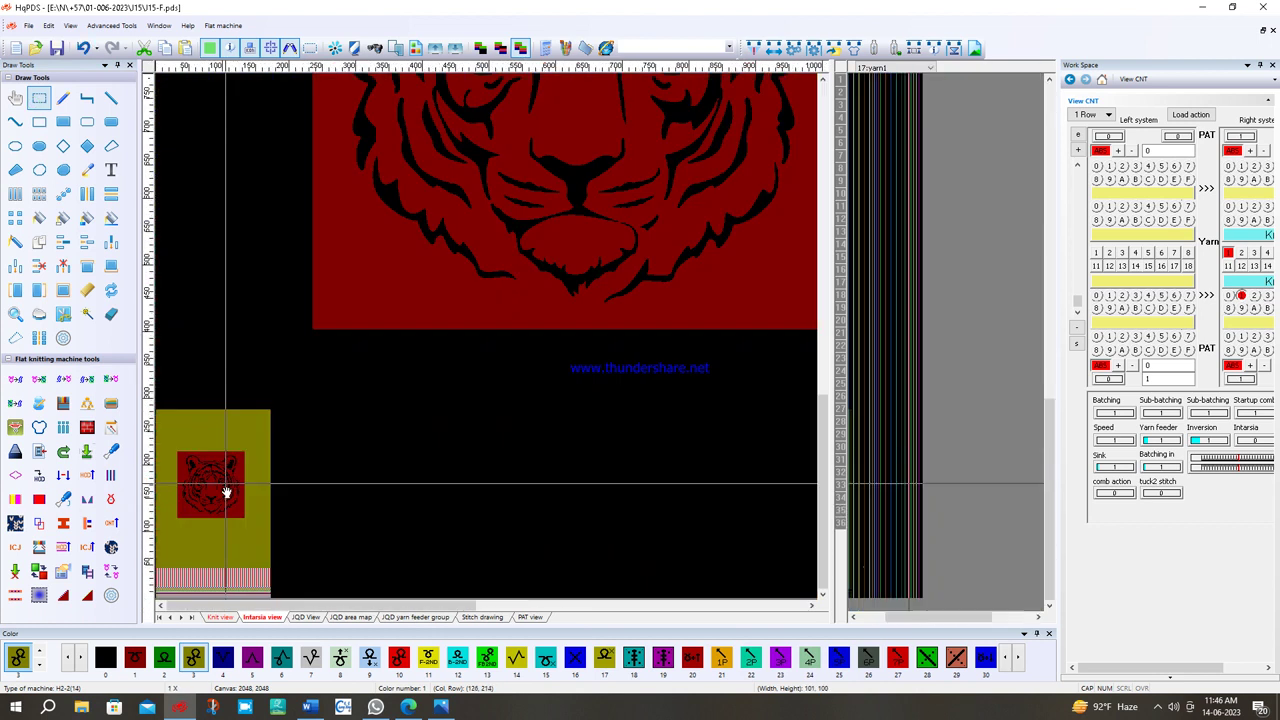
pyautogui.click(87, 218)
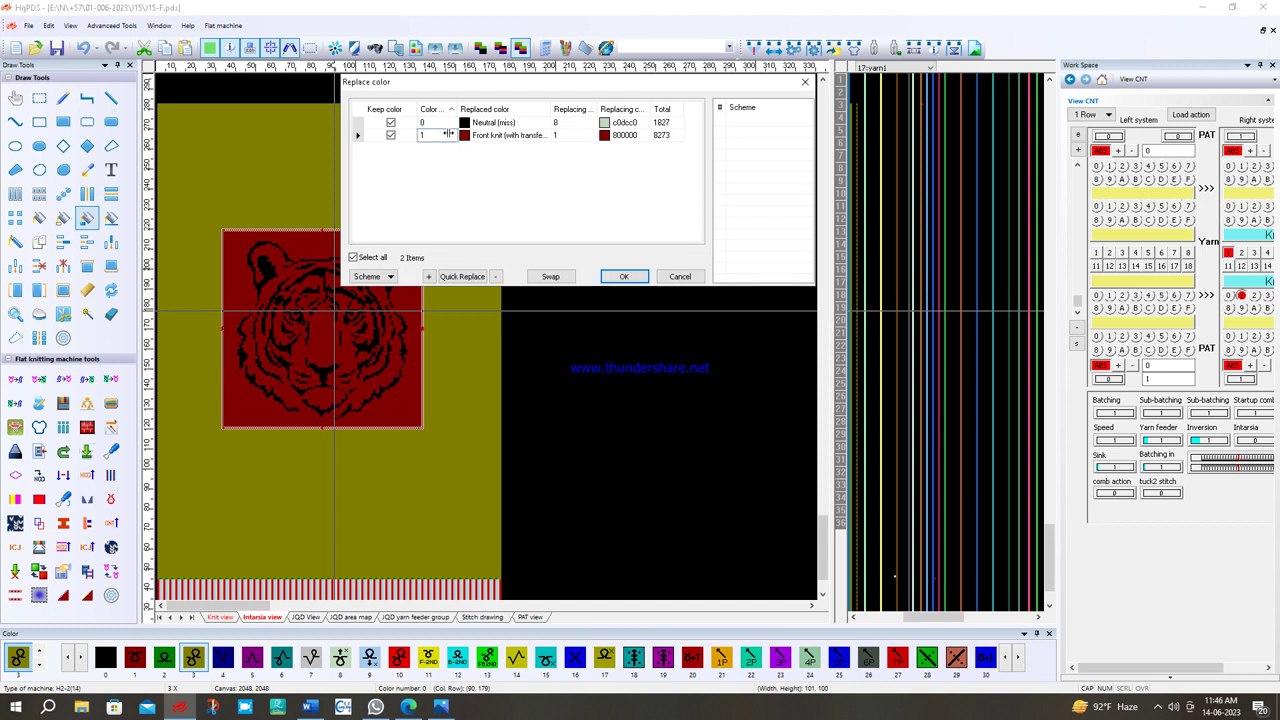
pyautogui.click(628, 276)
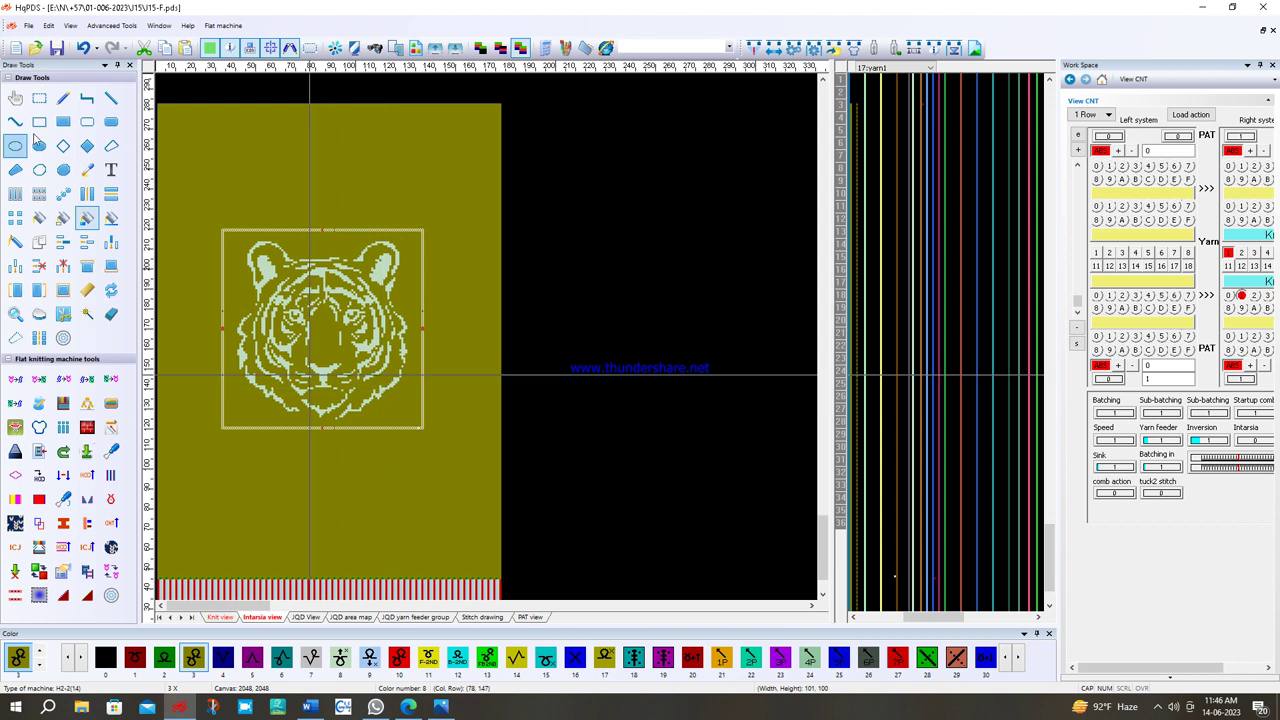
# - Replace color 8 with 4 in the selected tiger block and clear the selection
pyautogui.click(325, 311)
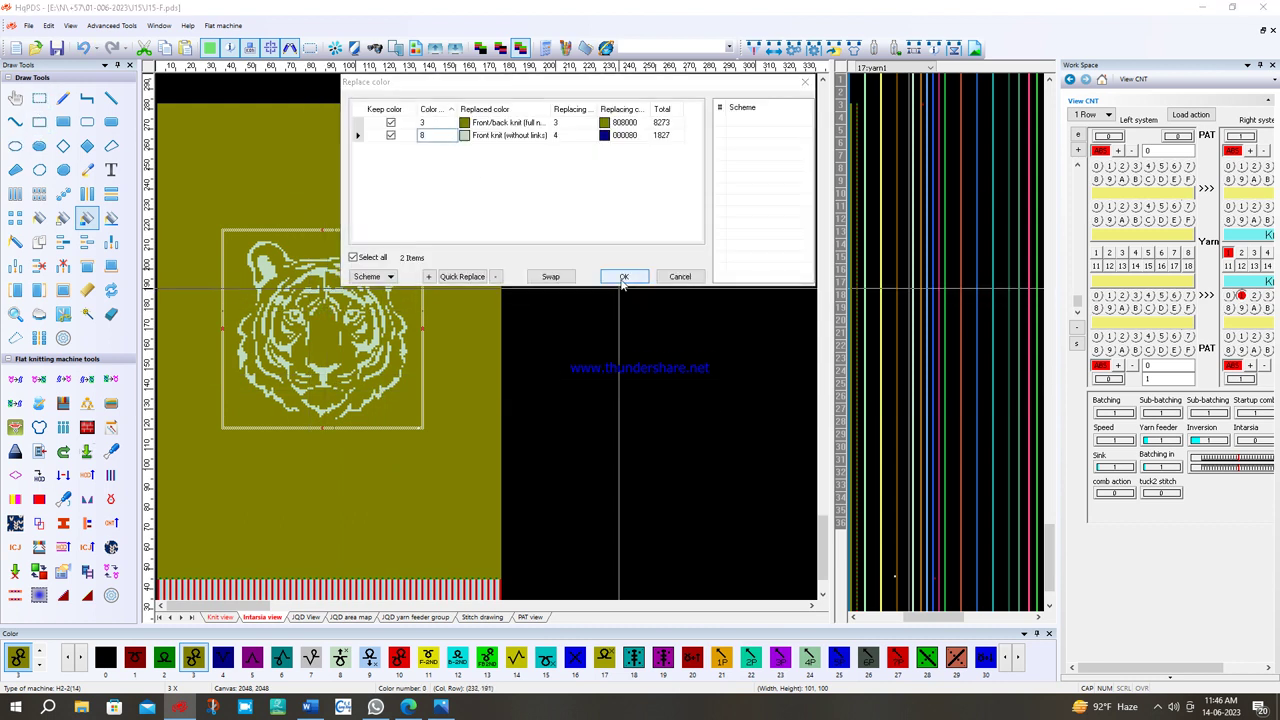
pyautogui.click(622, 276)
pyautogui.click(41, 98)
pyautogui.click(343, 210)
pyautogui.scroll(1, 366, 357)
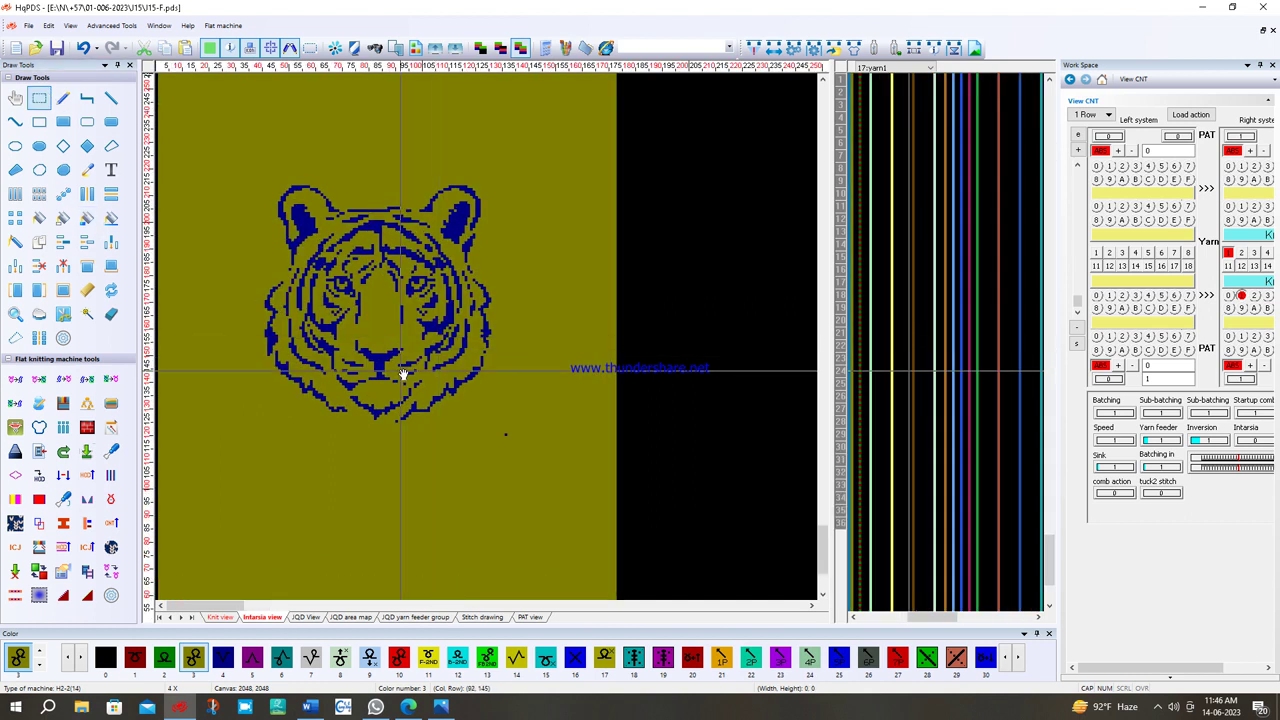
# - Cover the stray dot beside the tiger's chin with a block of plain background stitches
pyautogui.click(87, 169)
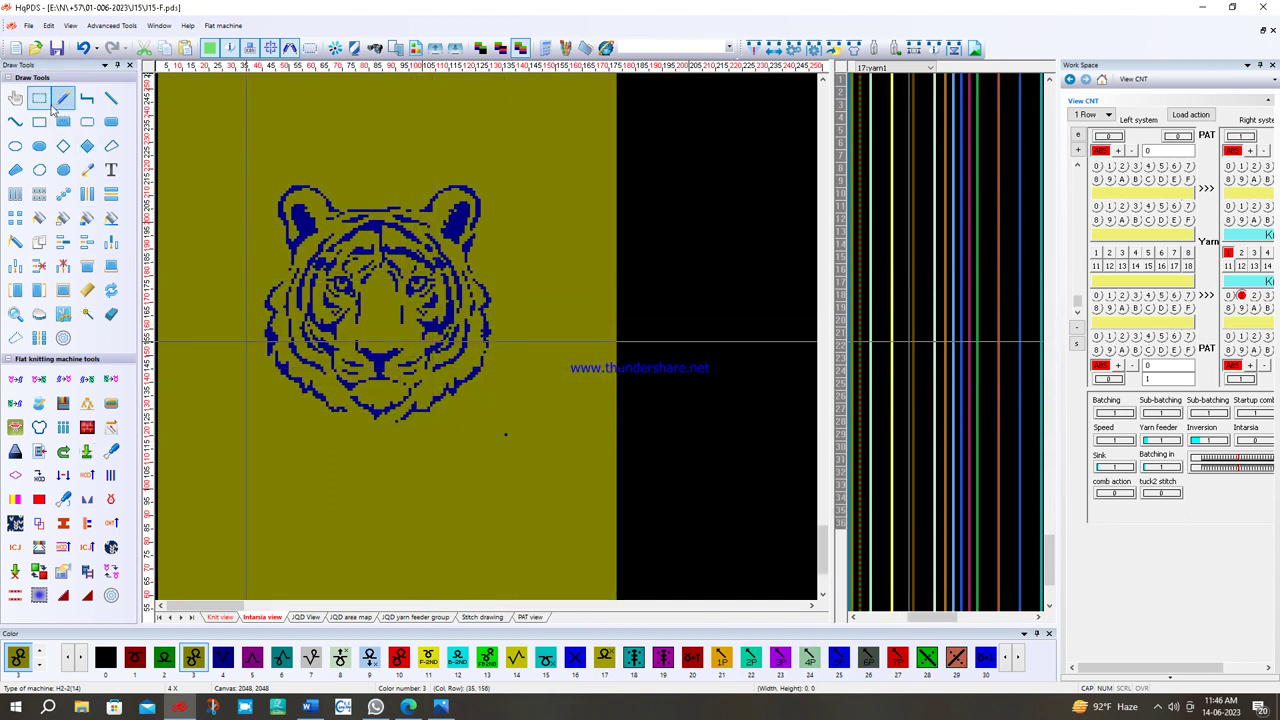
pyautogui.moveTo(494, 445); pyautogui.dragTo(538, 486)
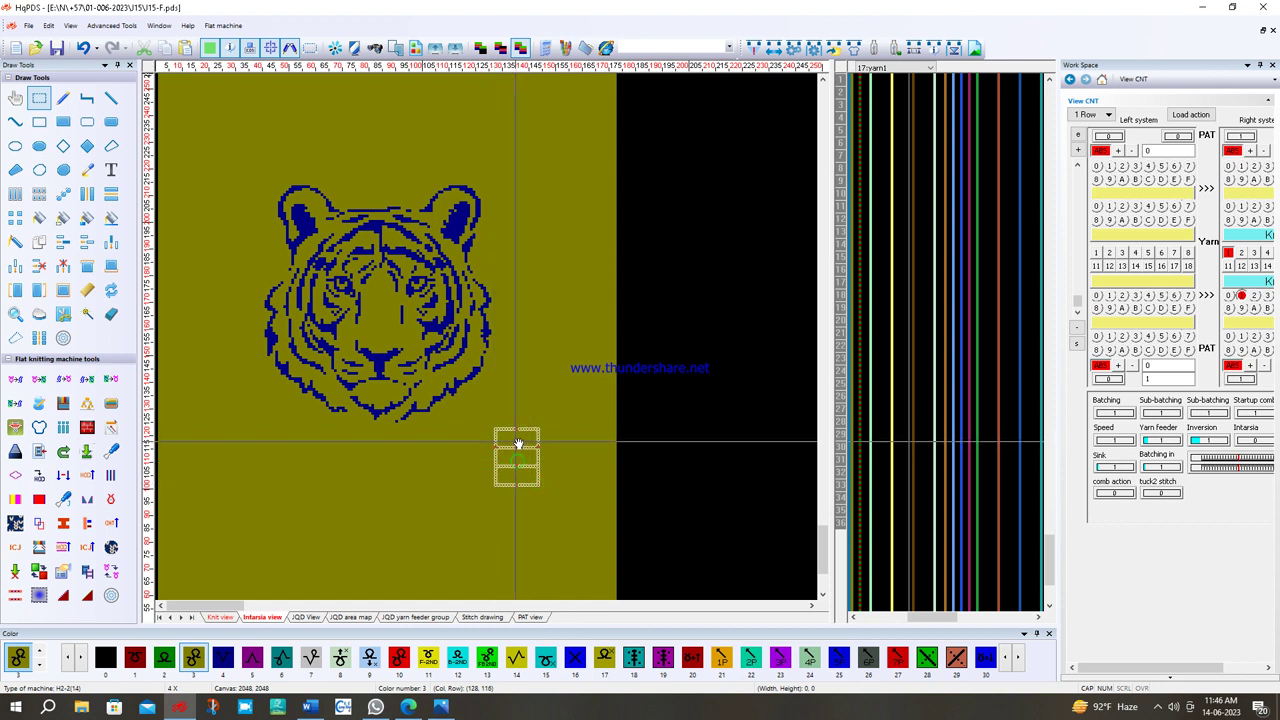
pyautogui.moveTo(518, 444); pyautogui.dragTo(518, 440)
pyautogui.click(520, 386)
pyautogui.scroll(-3, 520, 386)
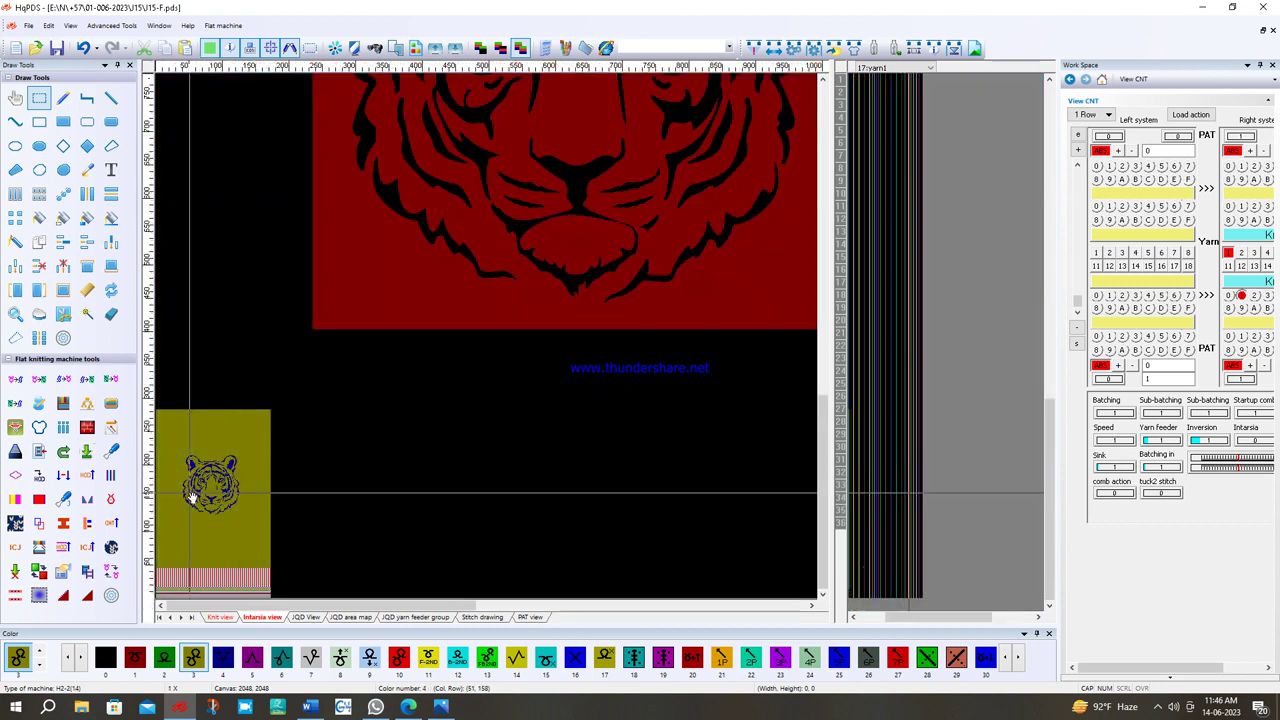
# - Draw color 4 stitches with the pencil to close the gap in the tiger's head outline between the ears
pyautogui.scroll(3, 300, 335)
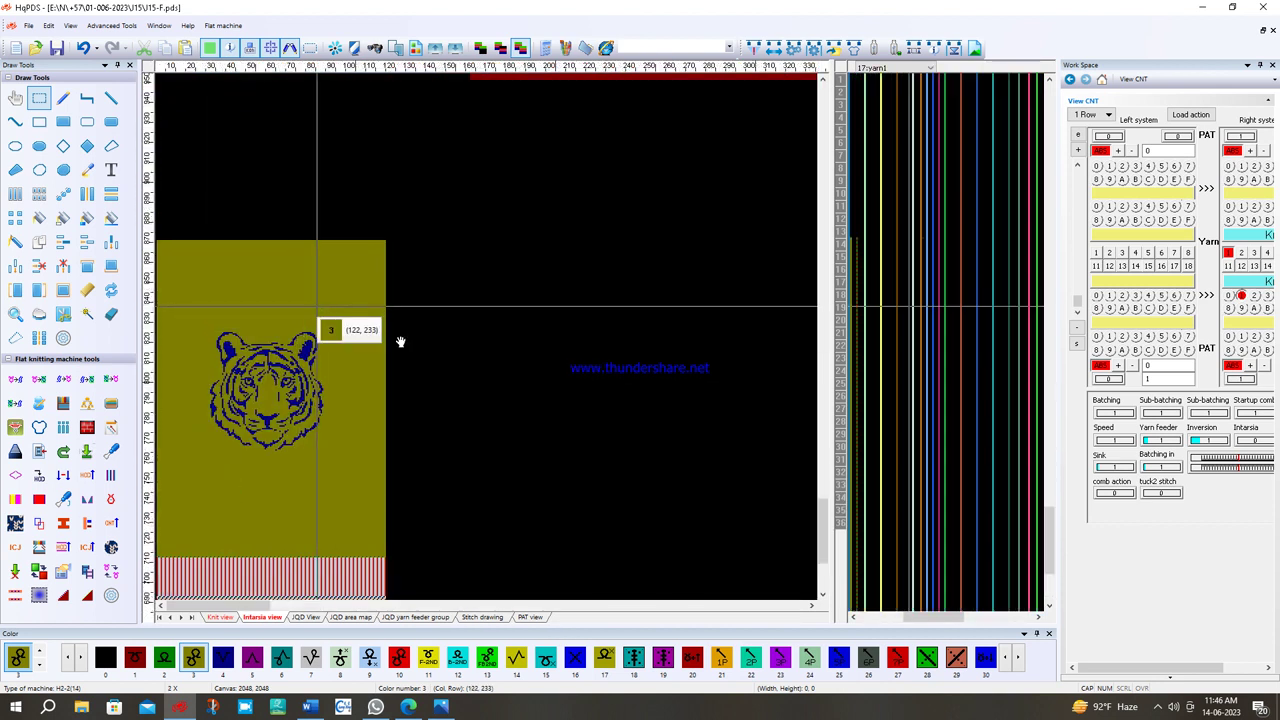
pyautogui.scroll(2, 400, 342)
pyautogui.scroll(3, 443, 343)
pyautogui.scroll(3, 488, 342)
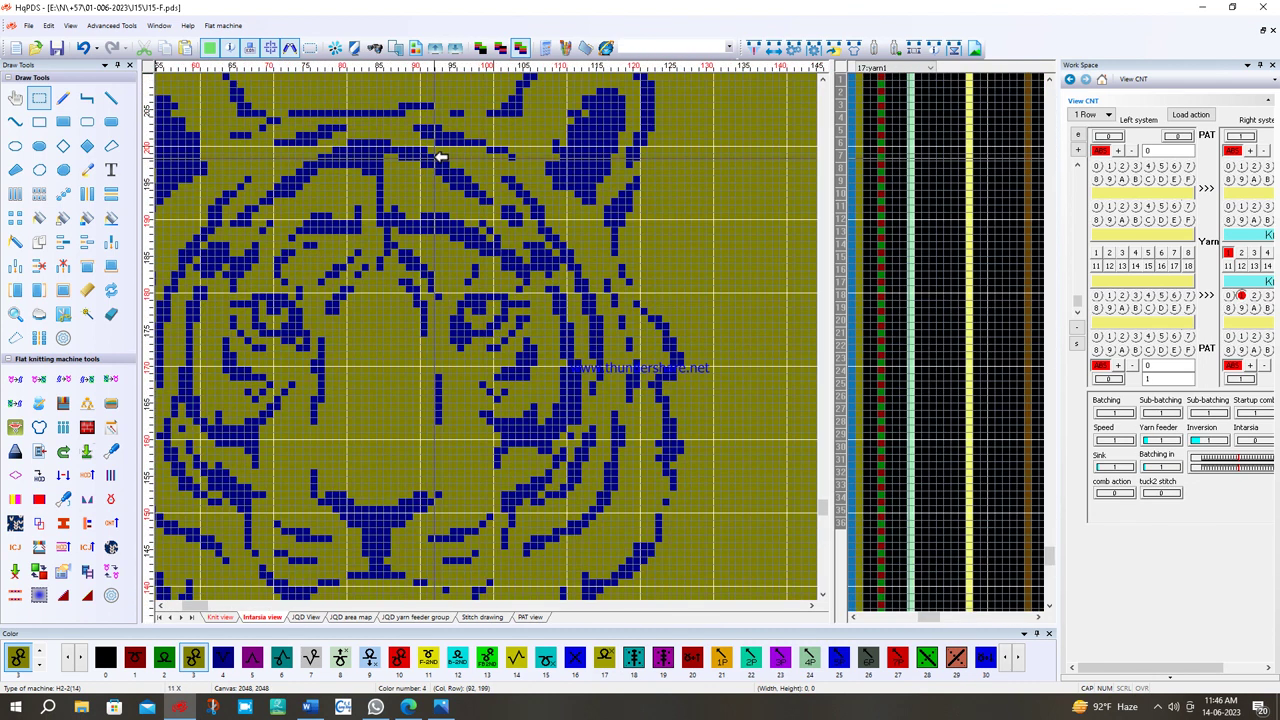
pyautogui.scroll(1, 439, 157)
pyautogui.click(63, 99)
pyautogui.click(228, 647)
pyautogui.moveTo(490, 286); pyautogui.dragTo(539, 290)
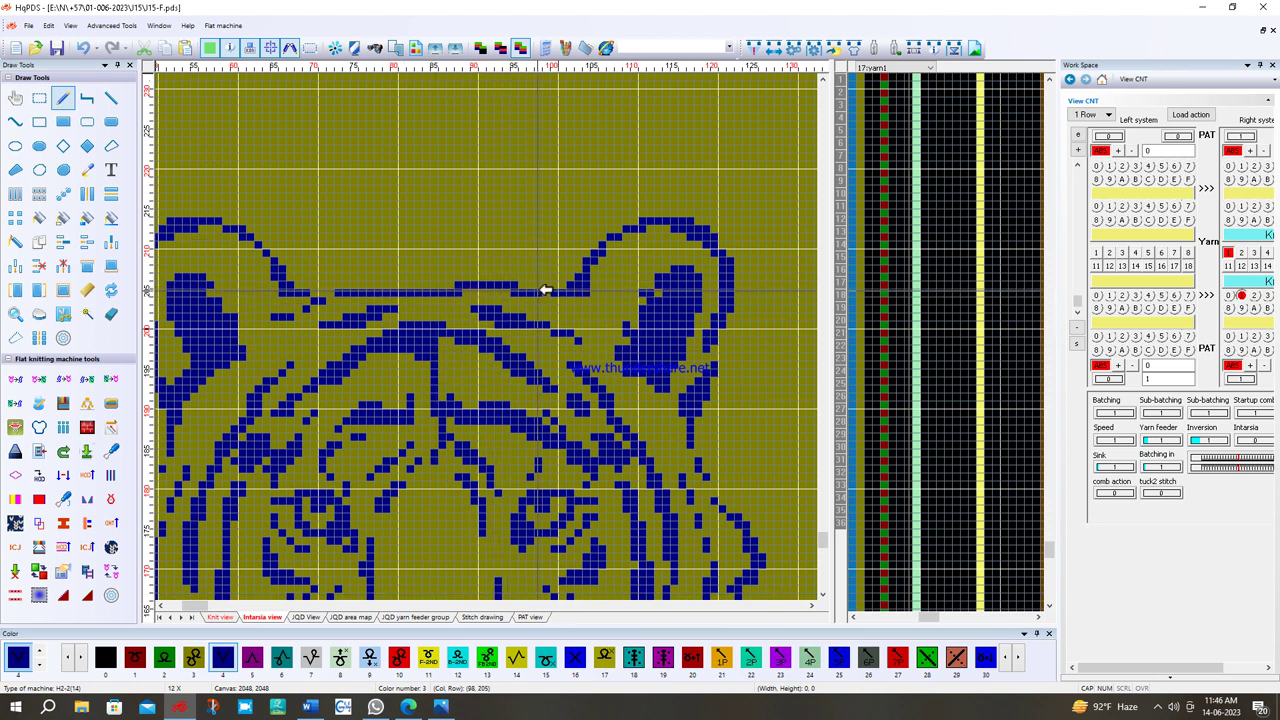
# - Compare the motif with the TAIGAR.jpeg picture and join the broken stroke beneath the chin with color 4 stitches
pyautogui.scroll(-3, 491, 335)
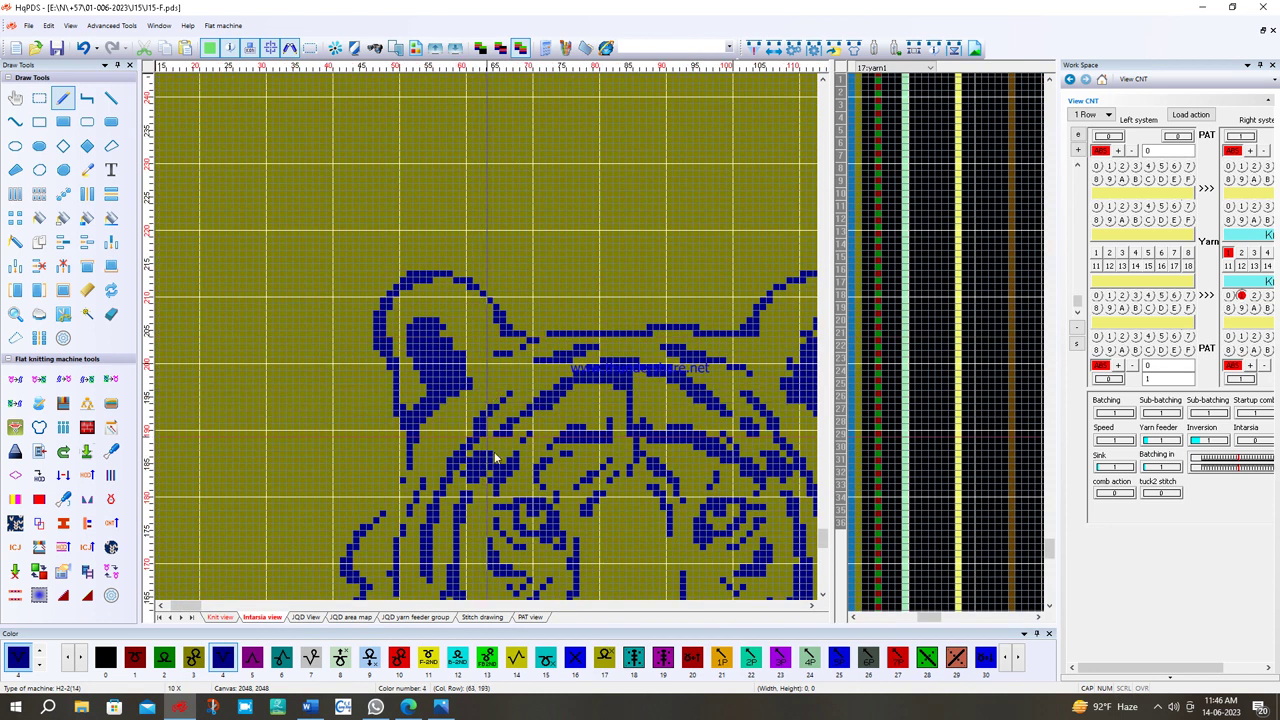
pyautogui.scroll(-1, 491, 337)
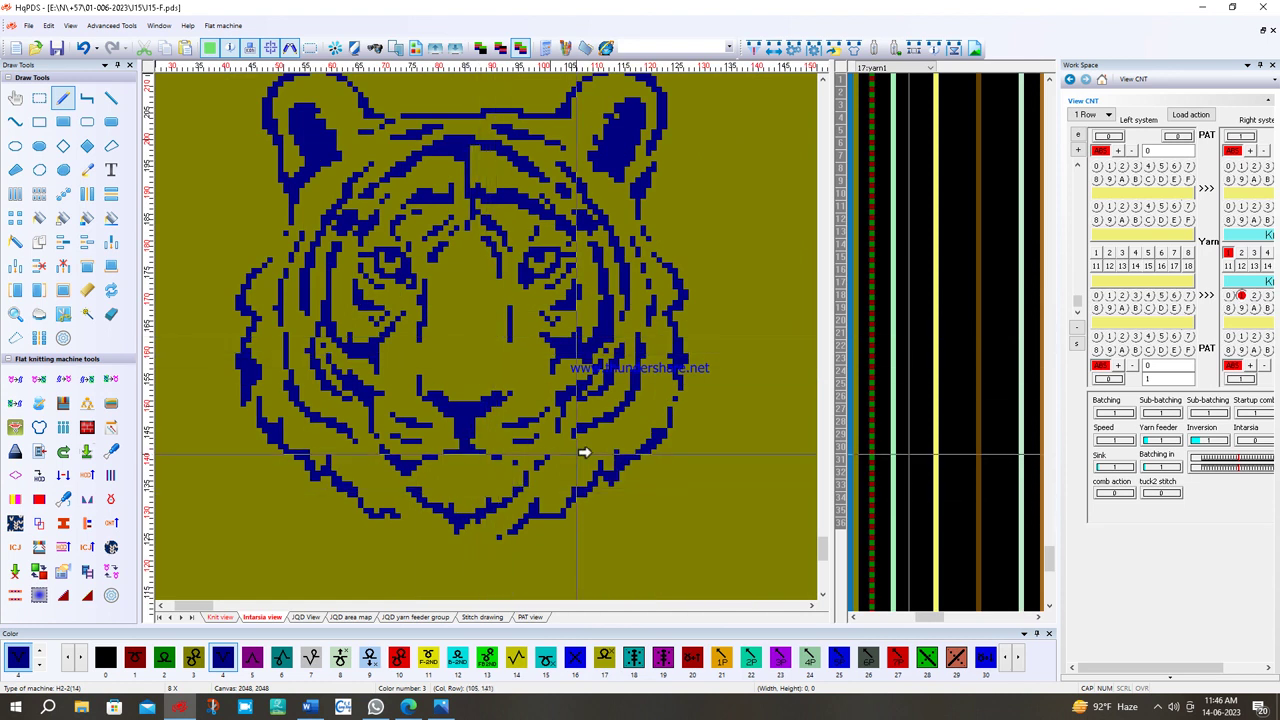
pyautogui.scroll(1, 492, 335)
pyautogui.scroll(1, 491, 335)
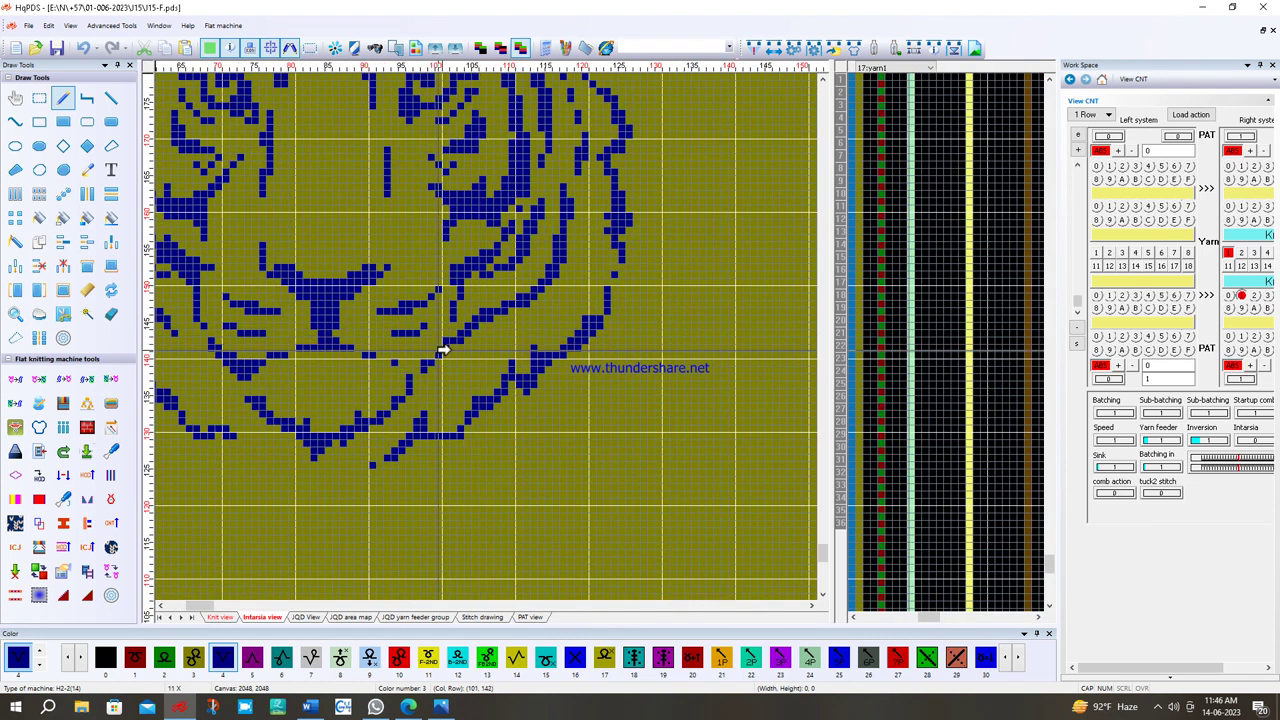
pyautogui.scroll(-3, 278, 526)
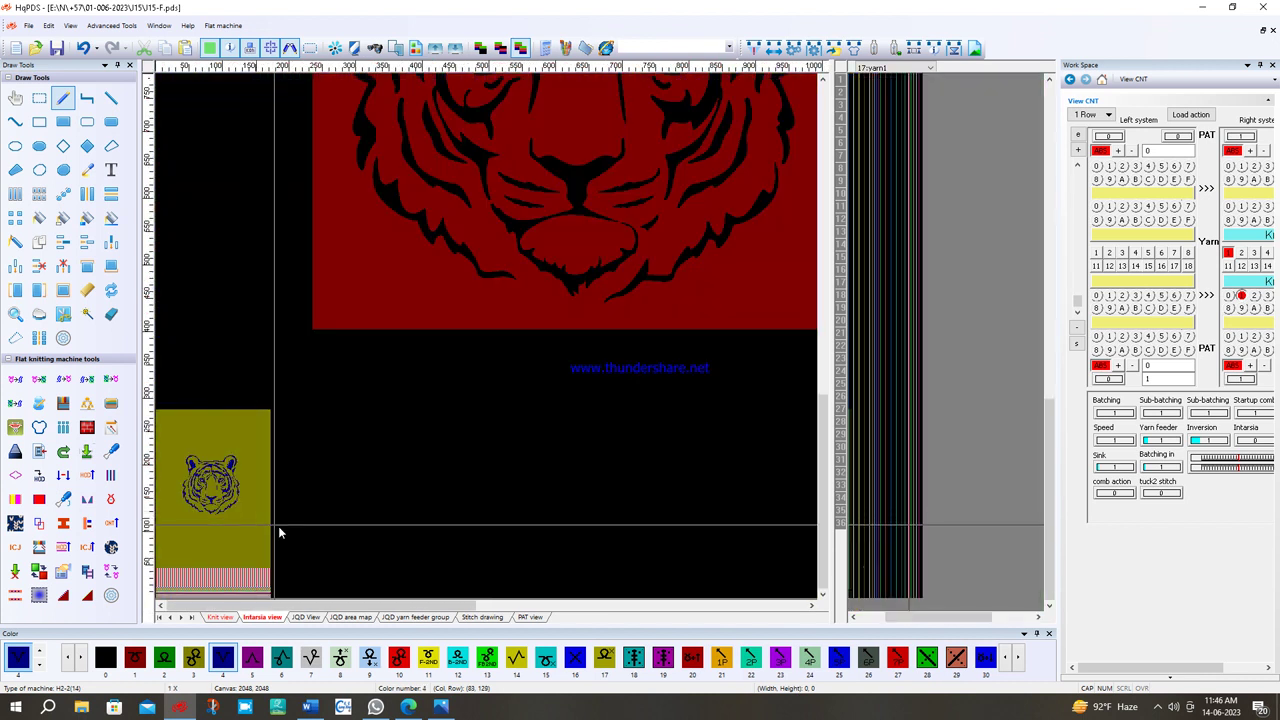
pyautogui.scroll(1, 278, 342)
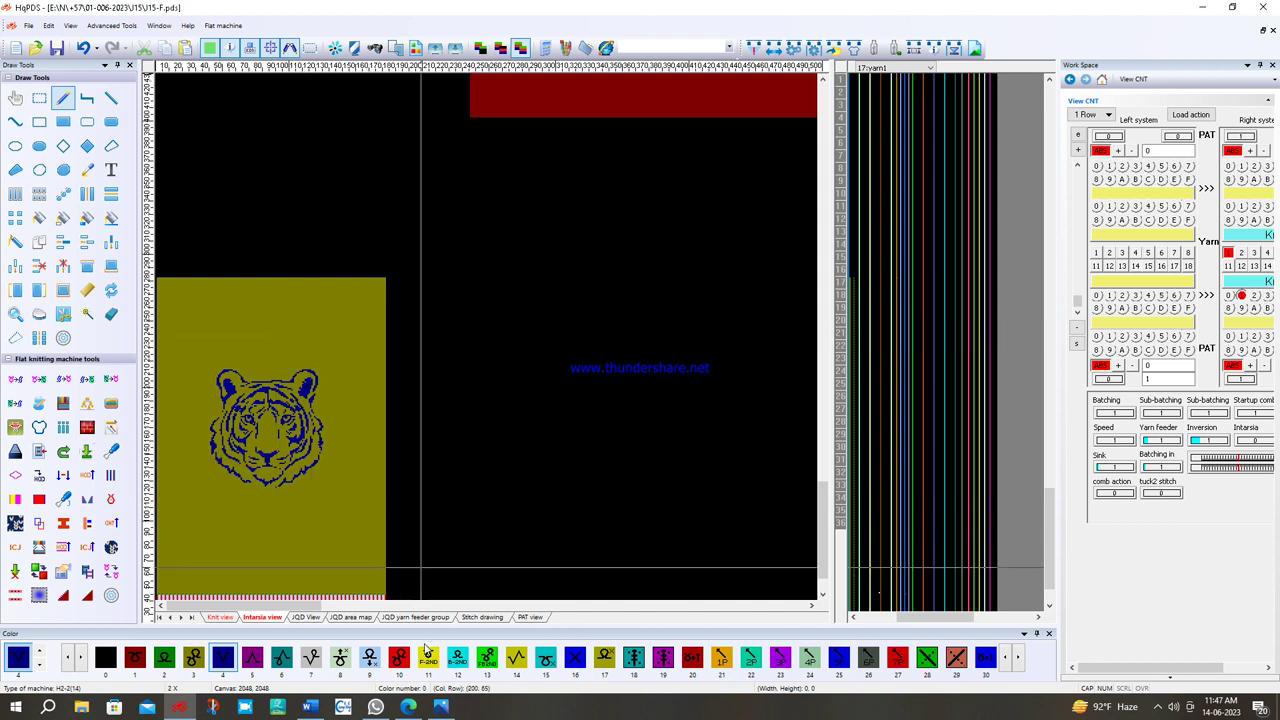
pyautogui.click(440, 708)
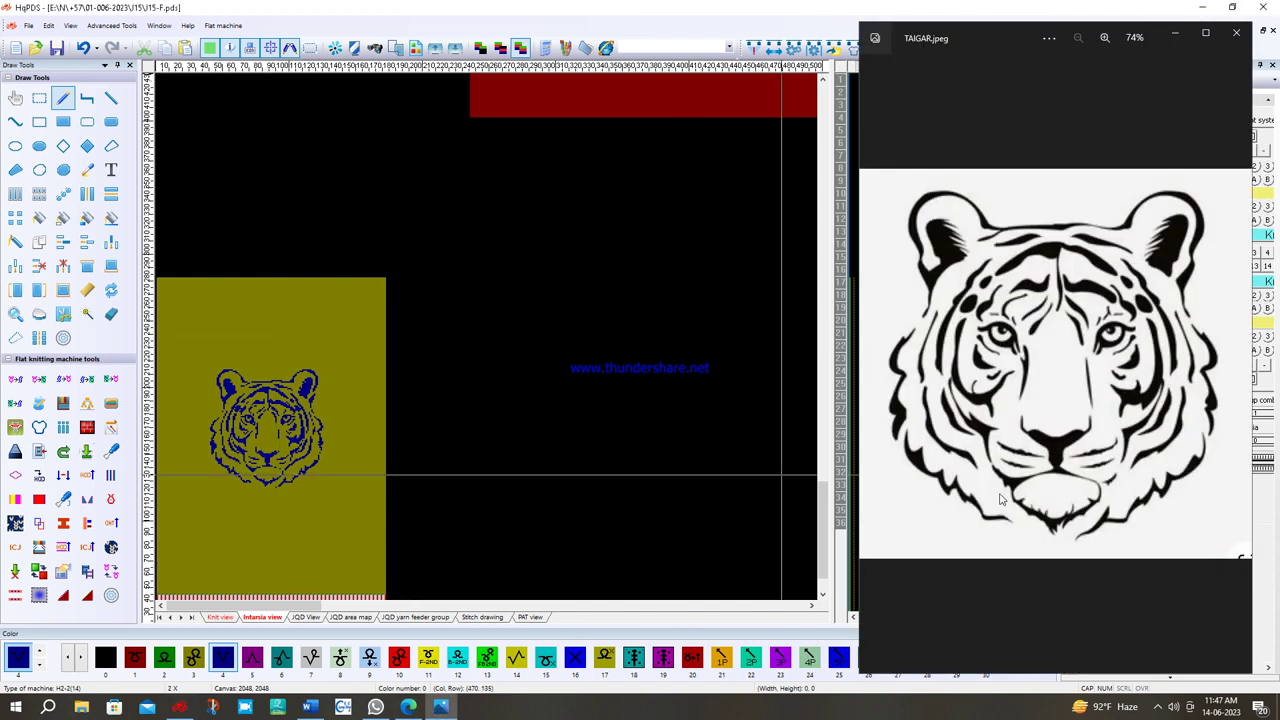
pyautogui.click(277, 488)
pyautogui.scroll(4, 277, 488)
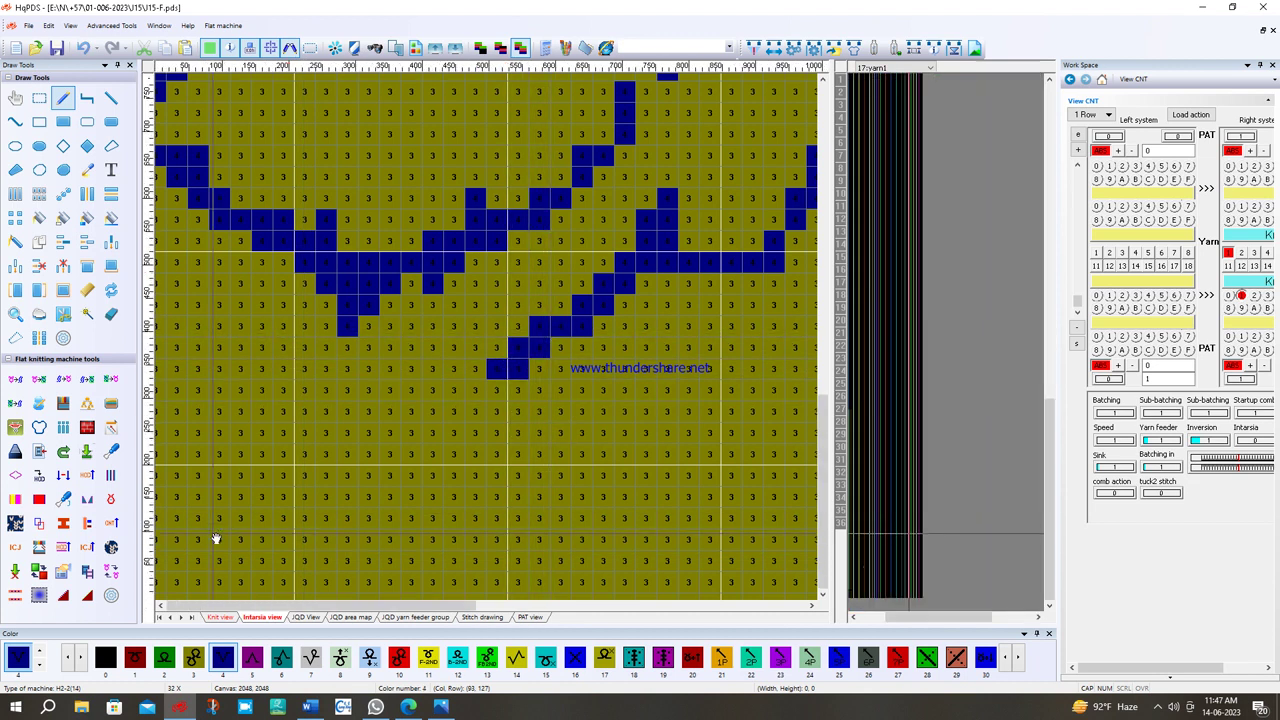
pyautogui.scroll(-5, 214, 534)
pyautogui.scroll(3, 315, 342)
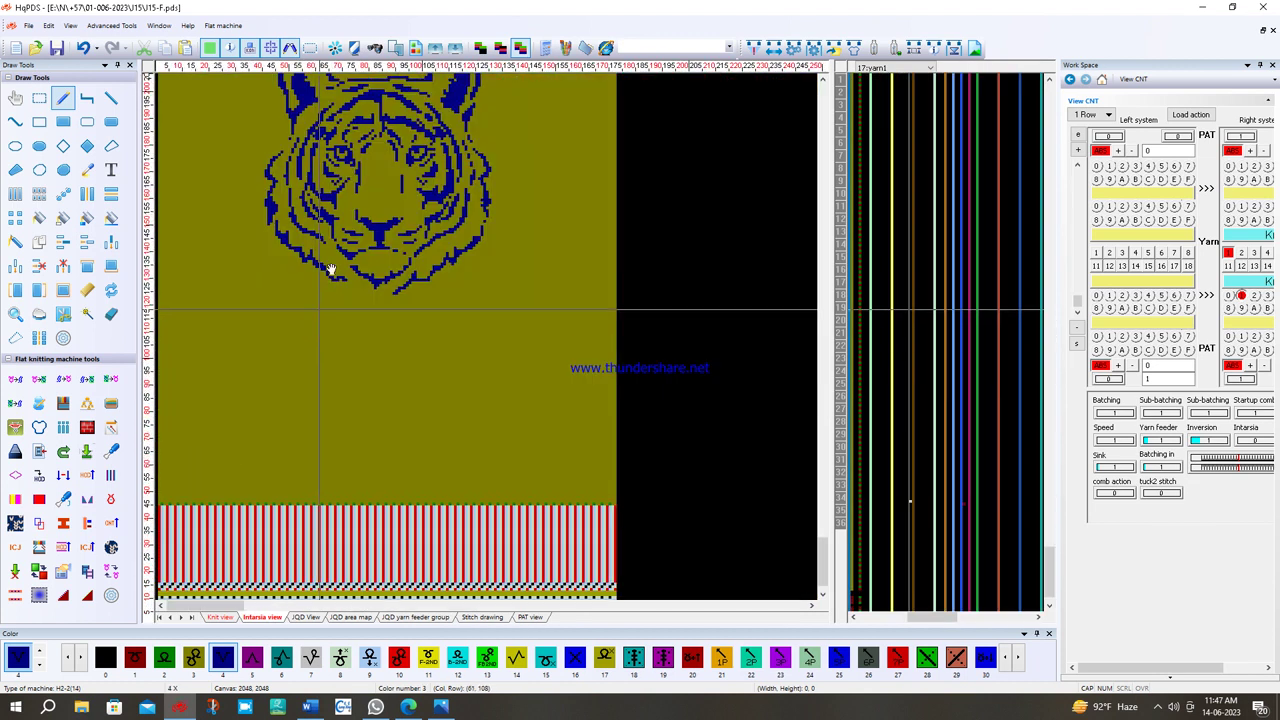
# - Using the TAIGAR.jpeg picture as reference, reshape the left-hand cheek stroke's lower end and join the mouth corner to the chin outline
pyautogui.click(441, 707)
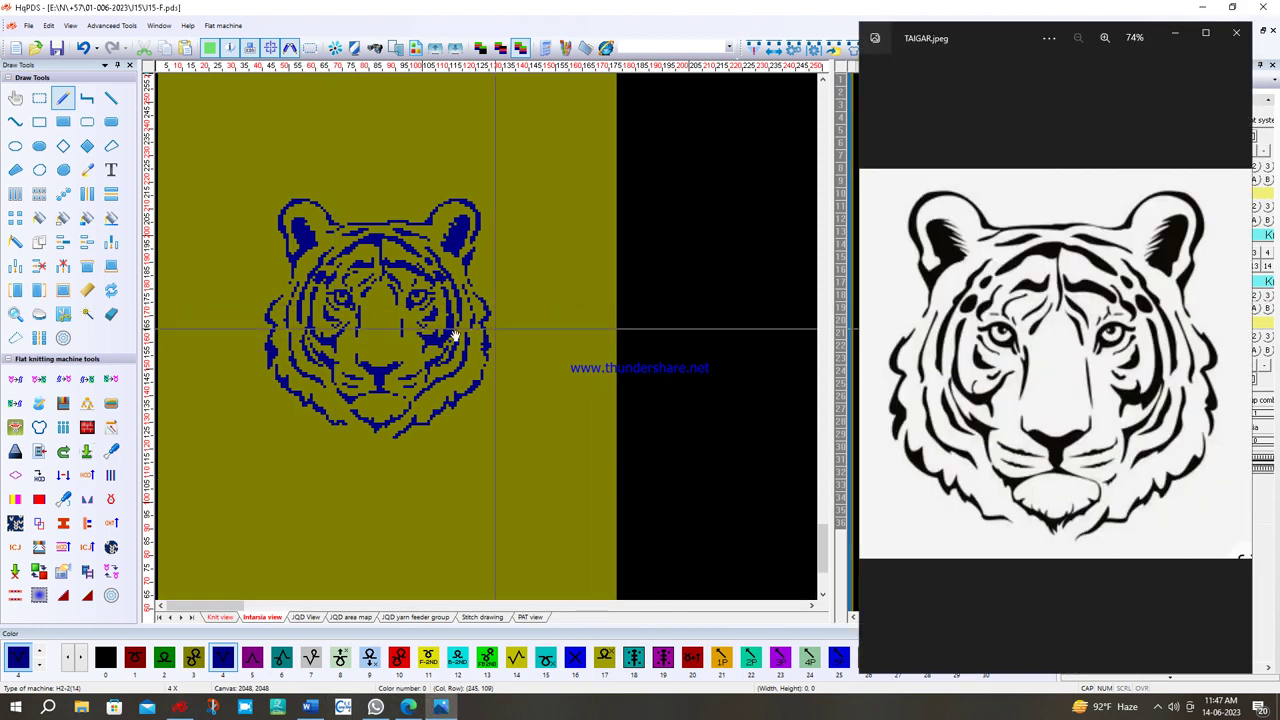
pyautogui.click(340, 424)
pyautogui.scroll(1, 343, 427)
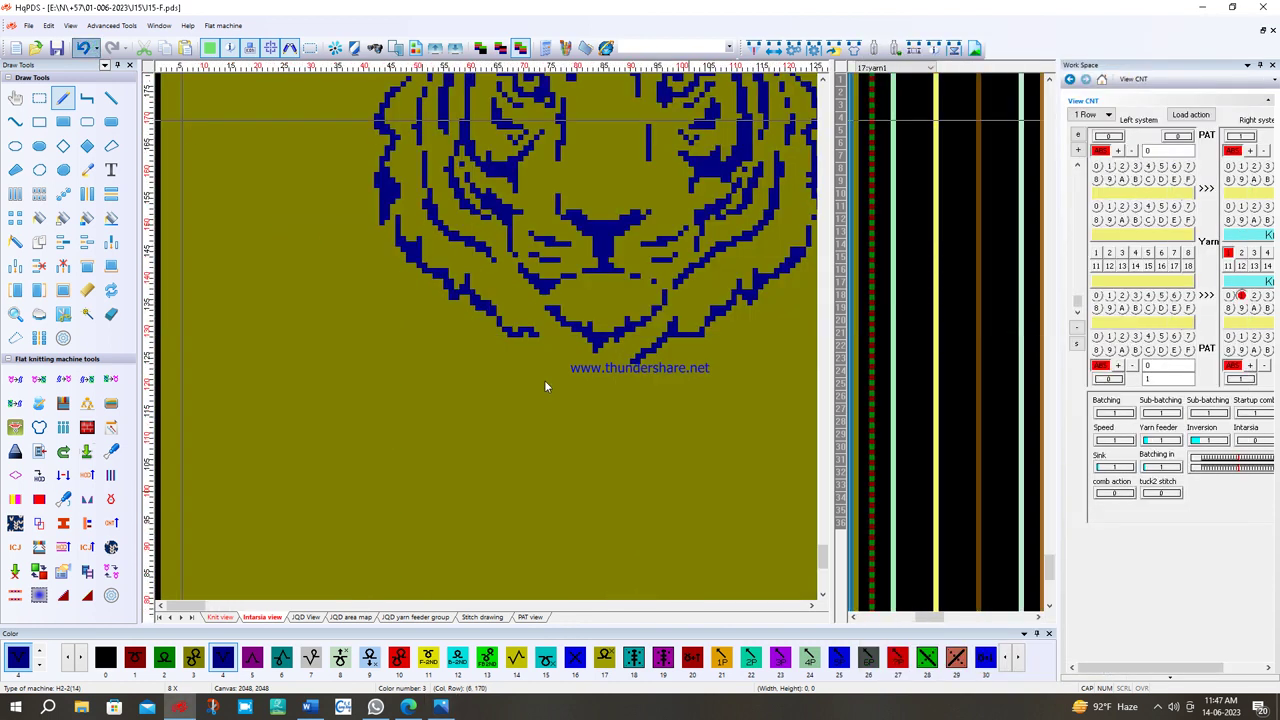
pyautogui.scroll(1, 491, 331)
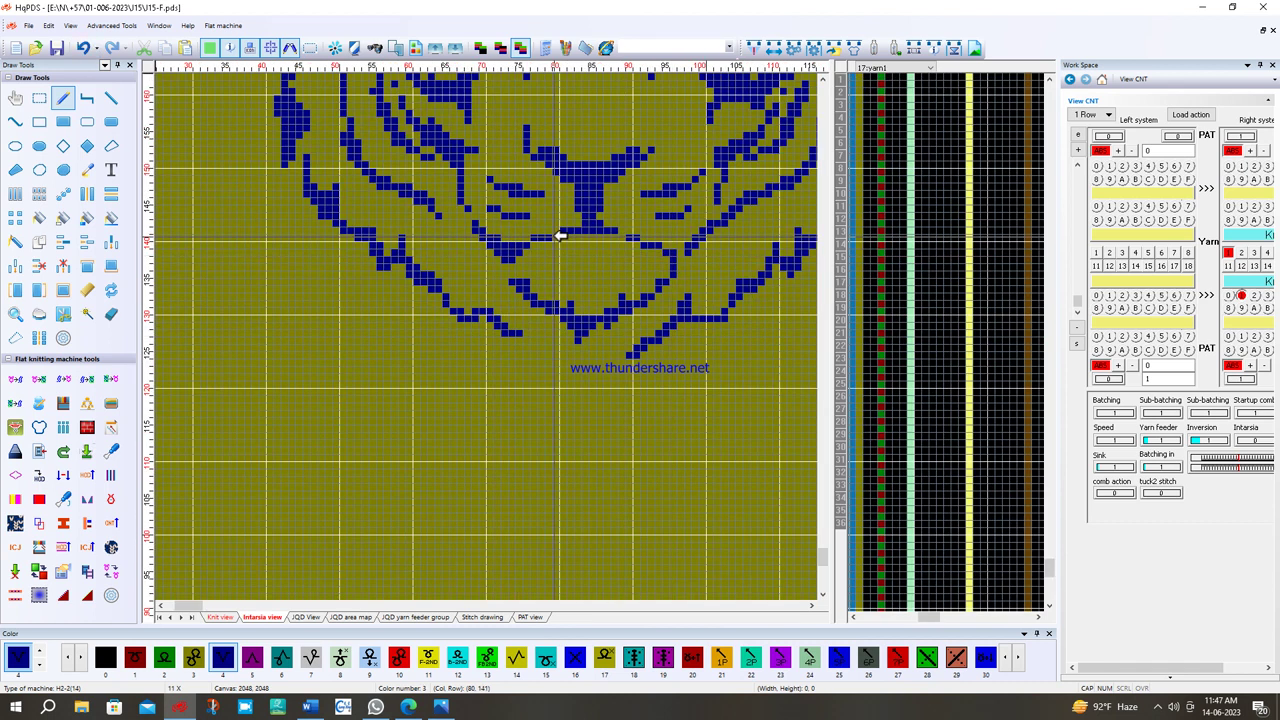
pyautogui.moveTo(509, 252); pyautogui.dragTo(524, 277)
# - Join the broken face outline below both ears with color 4 stitches down to the cheeks
pyautogui.scroll(-5, 606, 297)
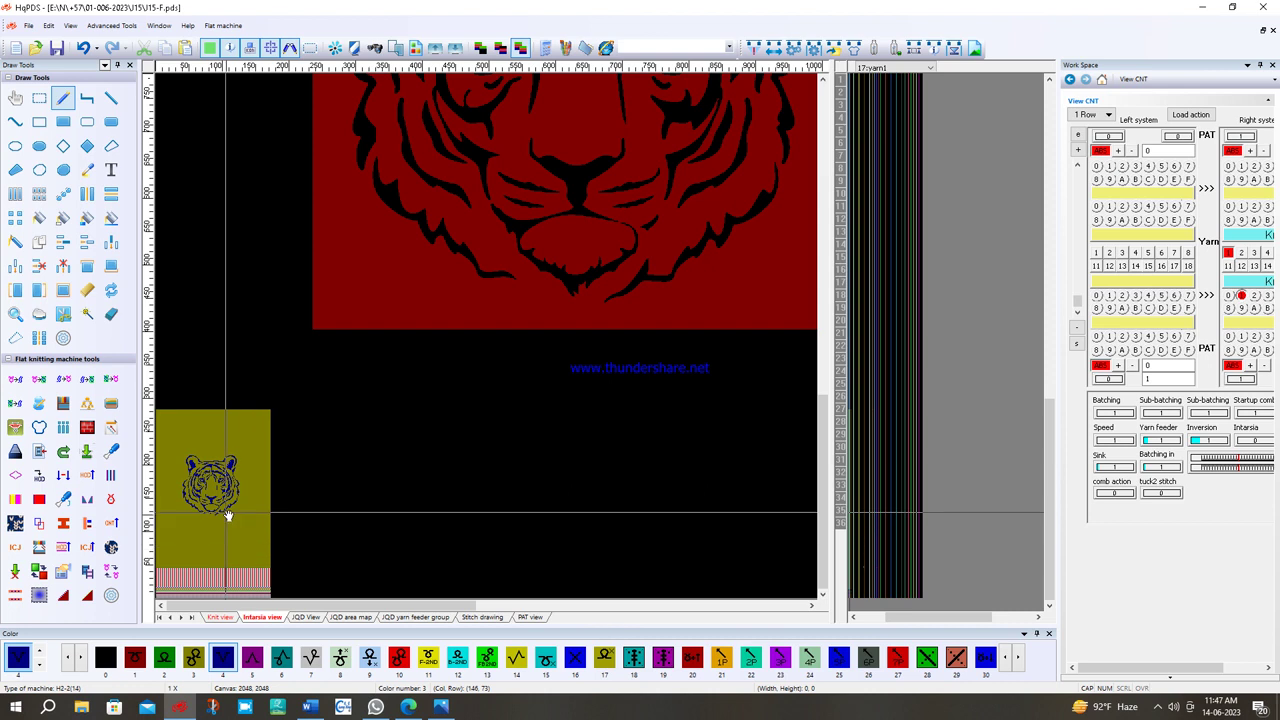
pyautogui.scroll(1, 294, 420)
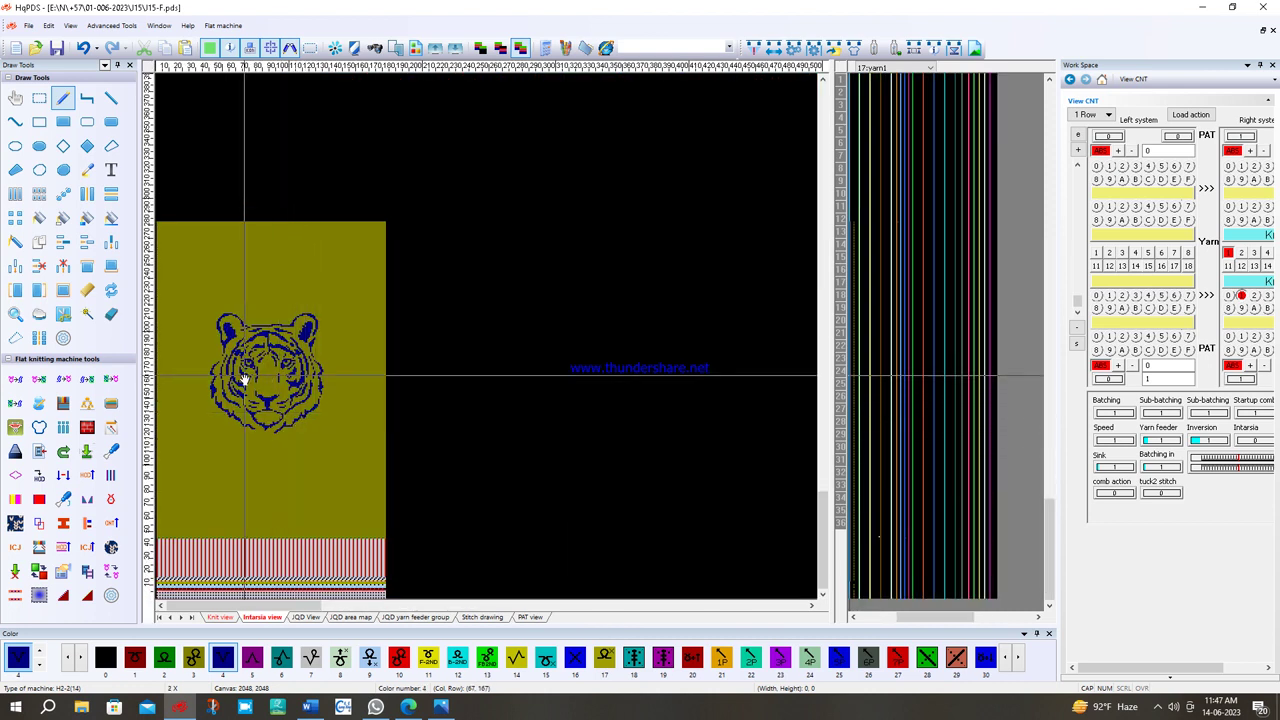
pyautogui.scroll(4, 228, 366)
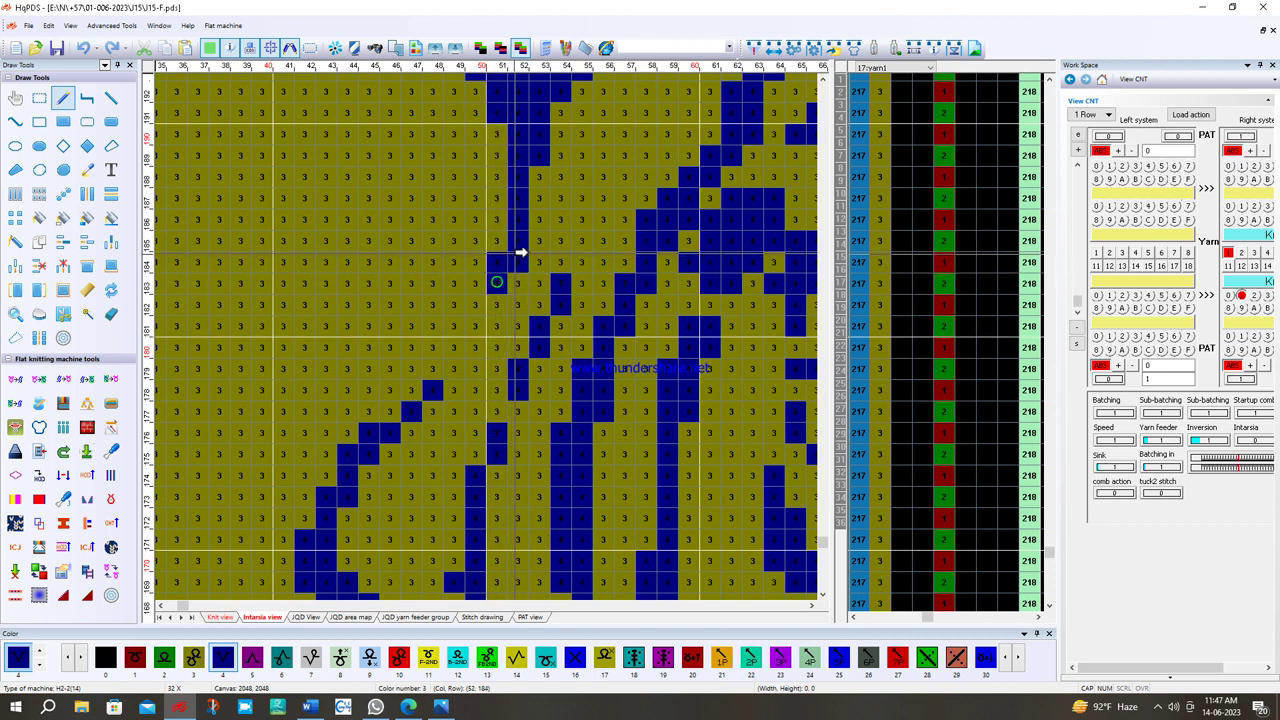
pyautogui.scroll(-4, 631, 270)
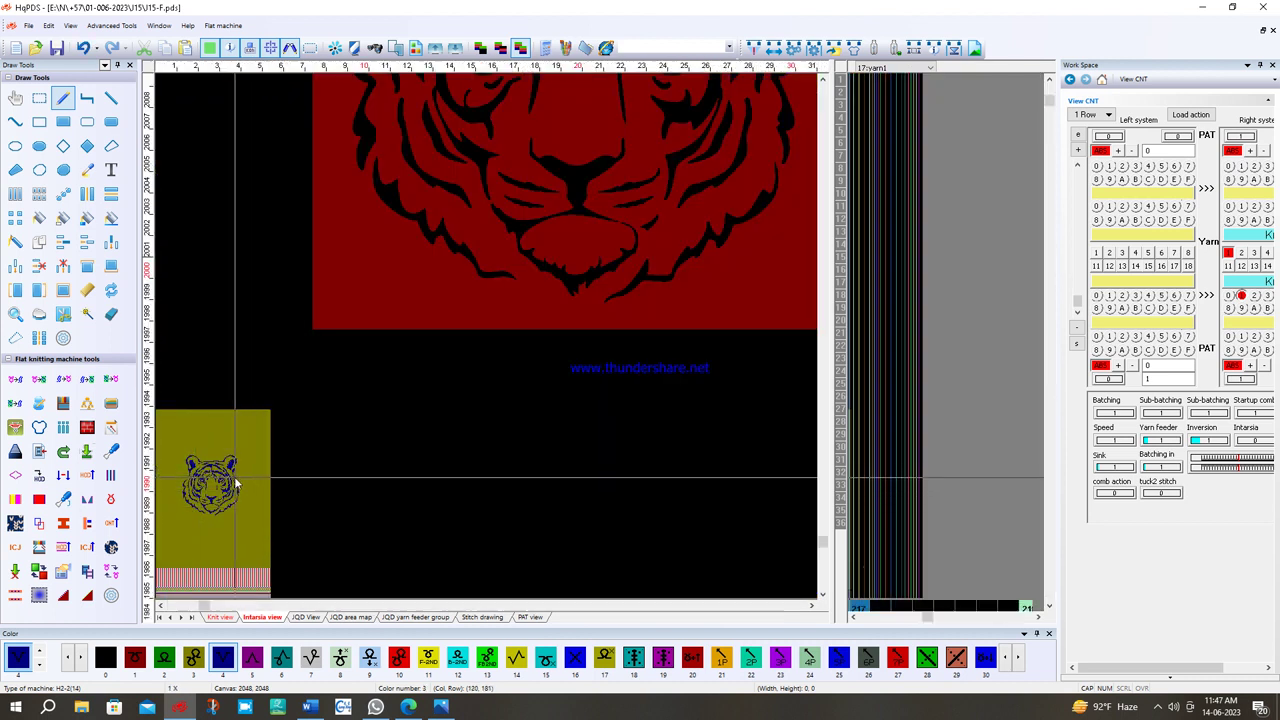
pyautogui.scroll(4, 476, 326)
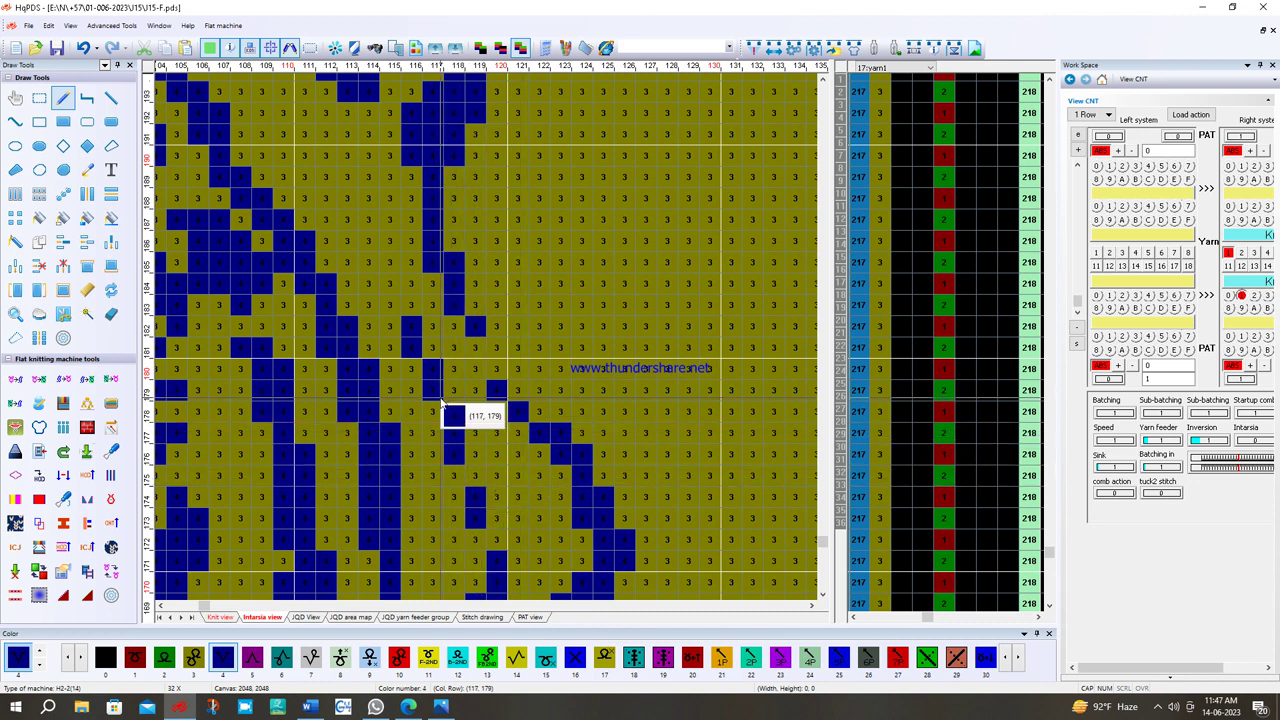
pyautogui.moveTo(440, 397); pyautogui.dragTo(488, 546)
pyautogui.scroll(-4, 436, 520)
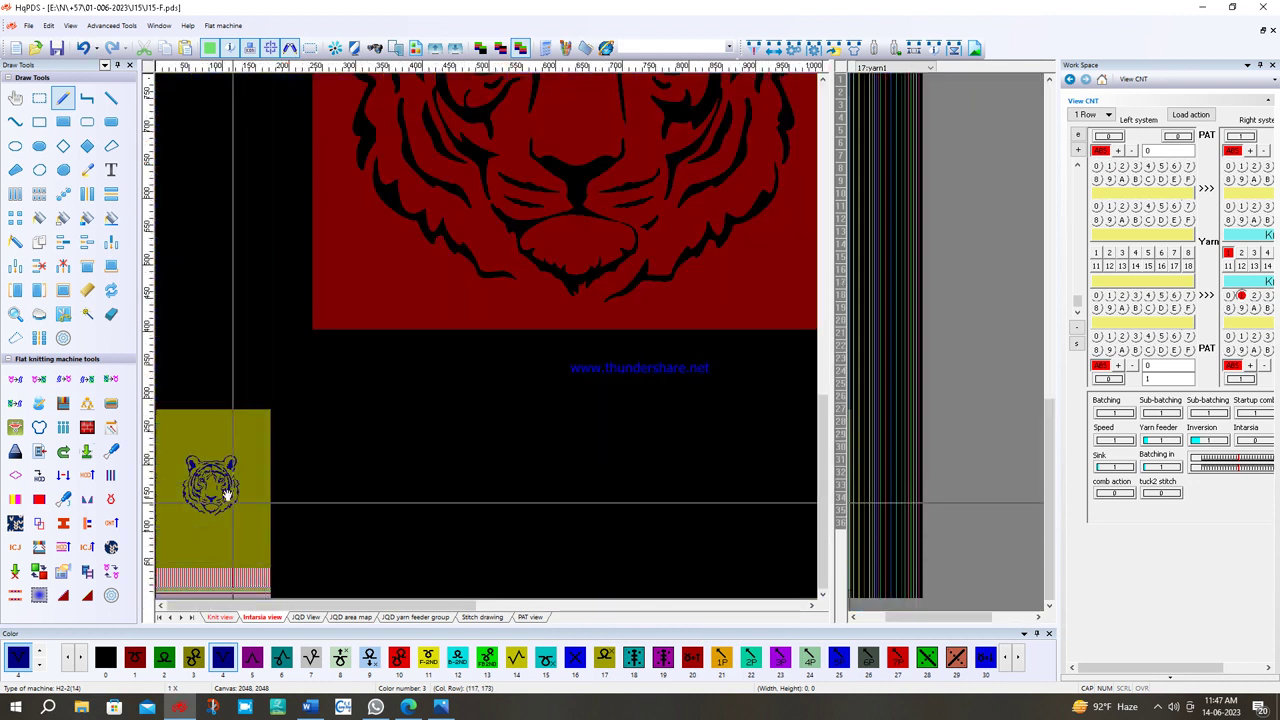
# - Connect the left-hand nose-bridge line from the brow down to the segment beside the eye with color 4 stitches
pyautogui.scroll(2, 330, 348)
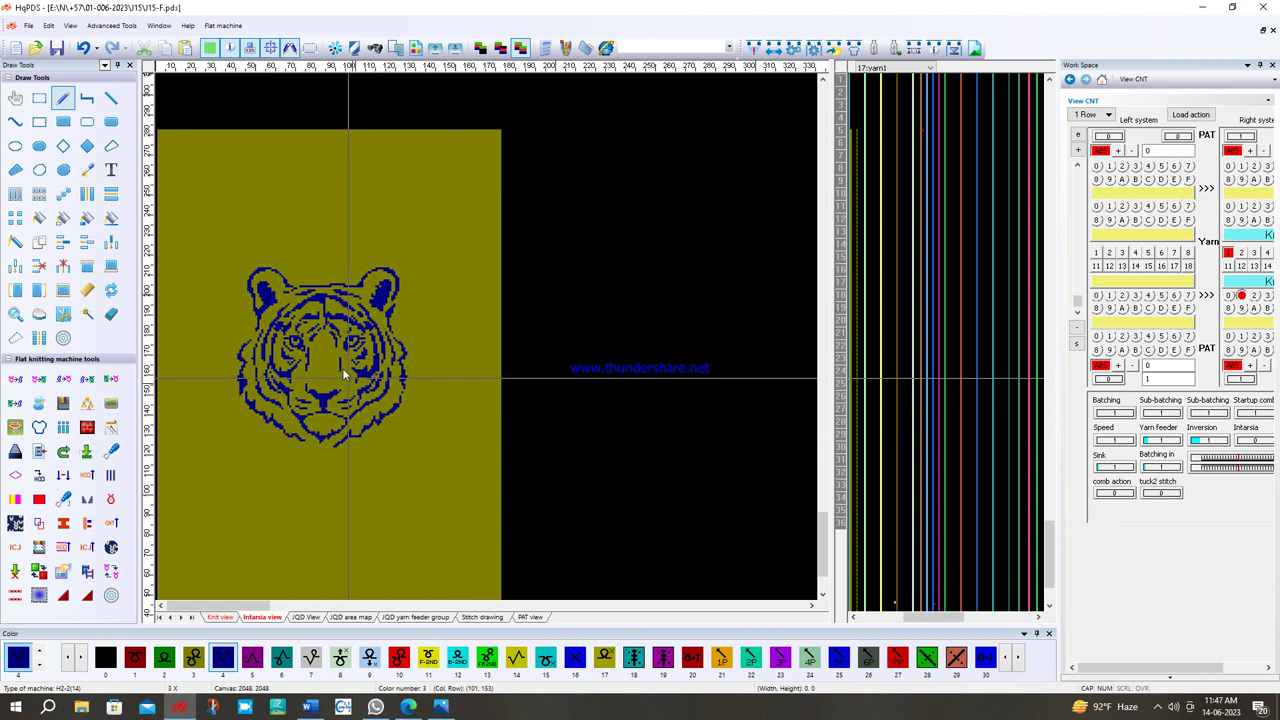
pyautogui.scroll(3, 308, 342)
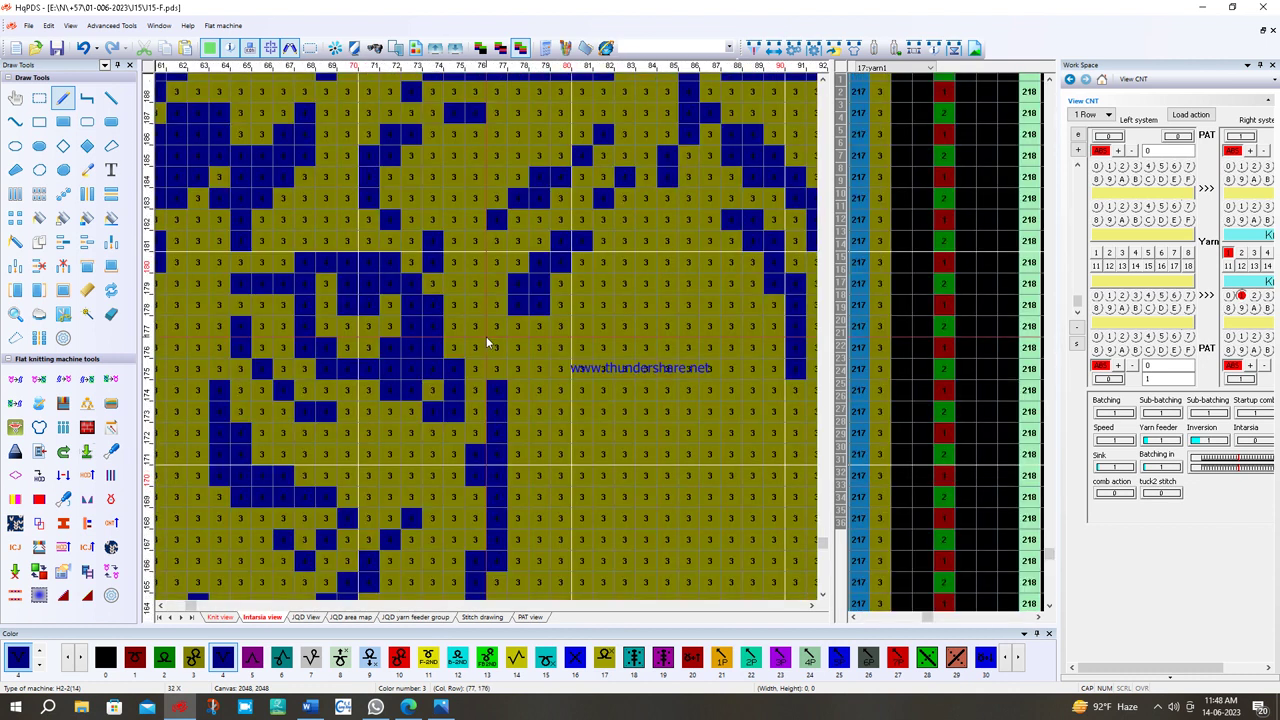
pyautogui.scroll(-2, 720, 396)
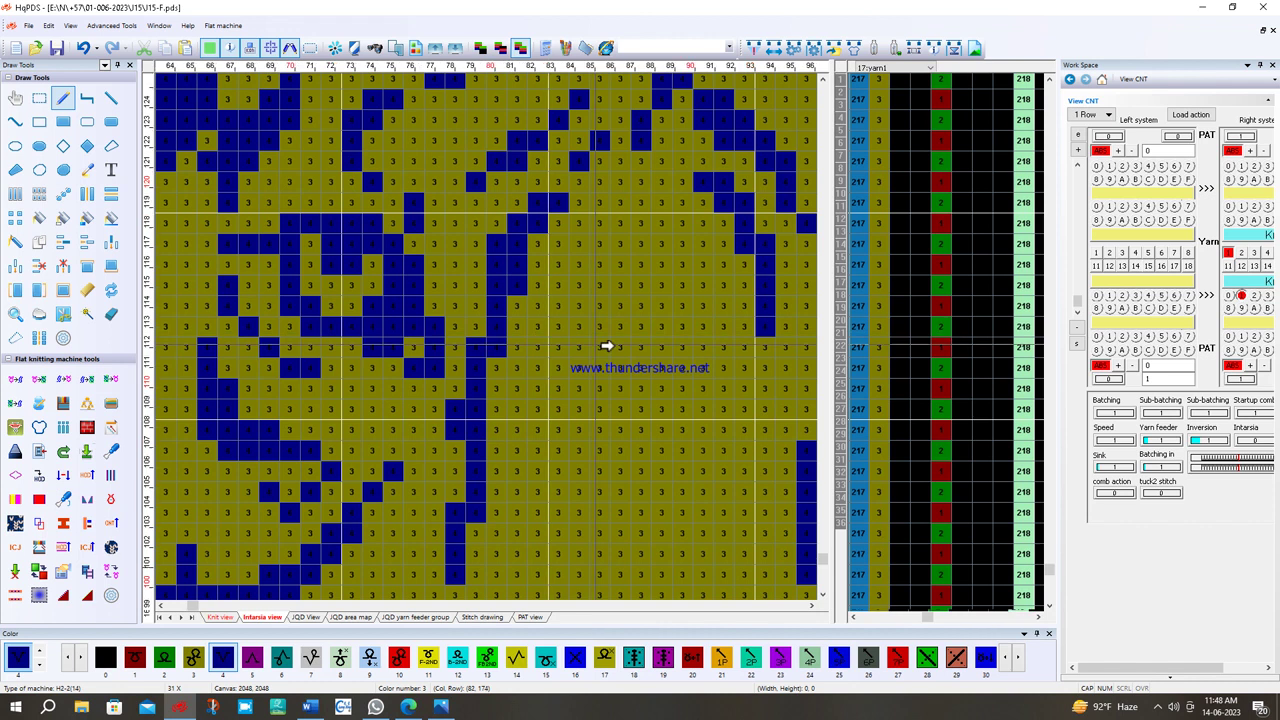
# - Try joining the two segments of the right-hand nose line with color 4 stitches, and undo the joining stitches
pyautogui.moveTo(662, 370); pyautogui.dragTo(679, 478)
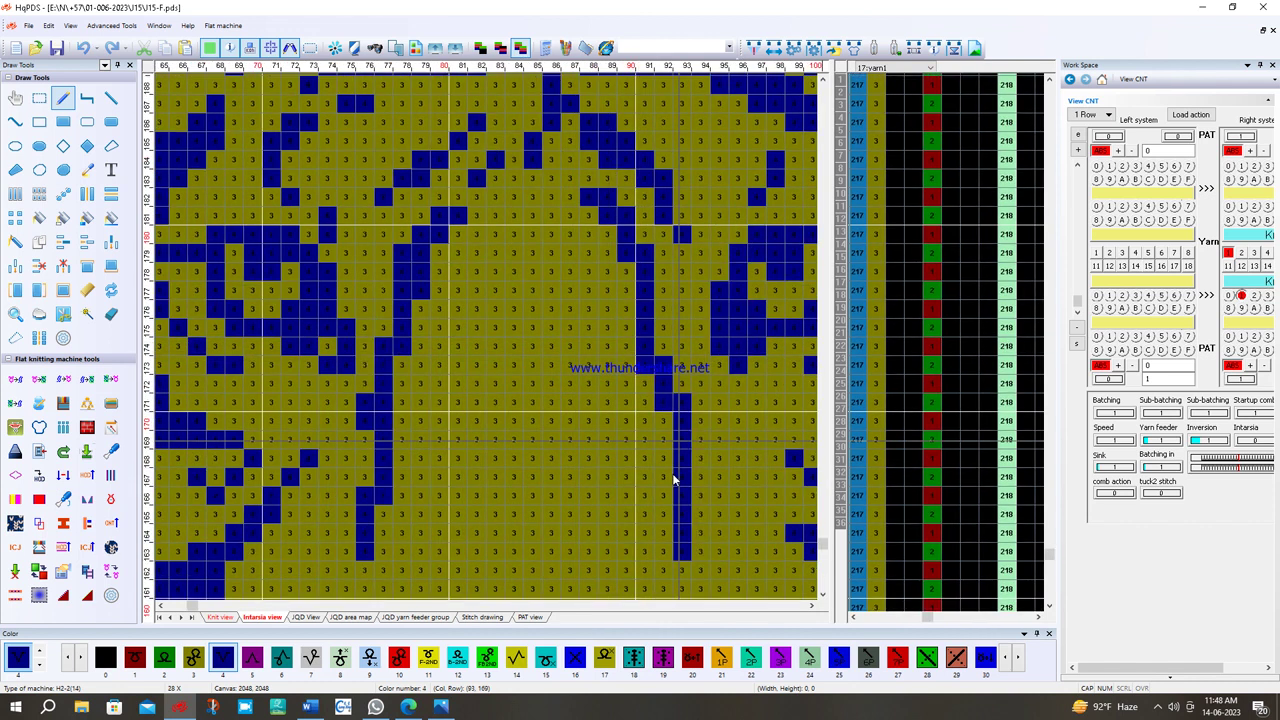
pyautogui.scroll(-7, 220, 491)
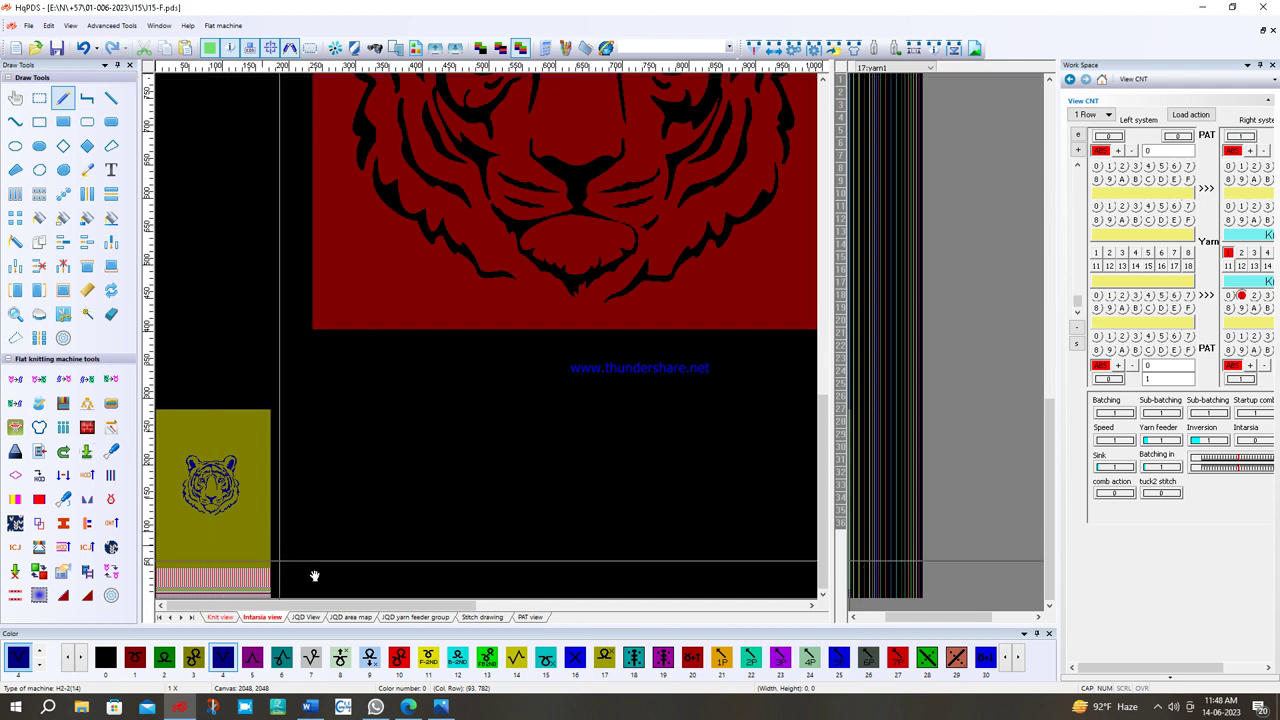
pyautogui.click(441, 707)
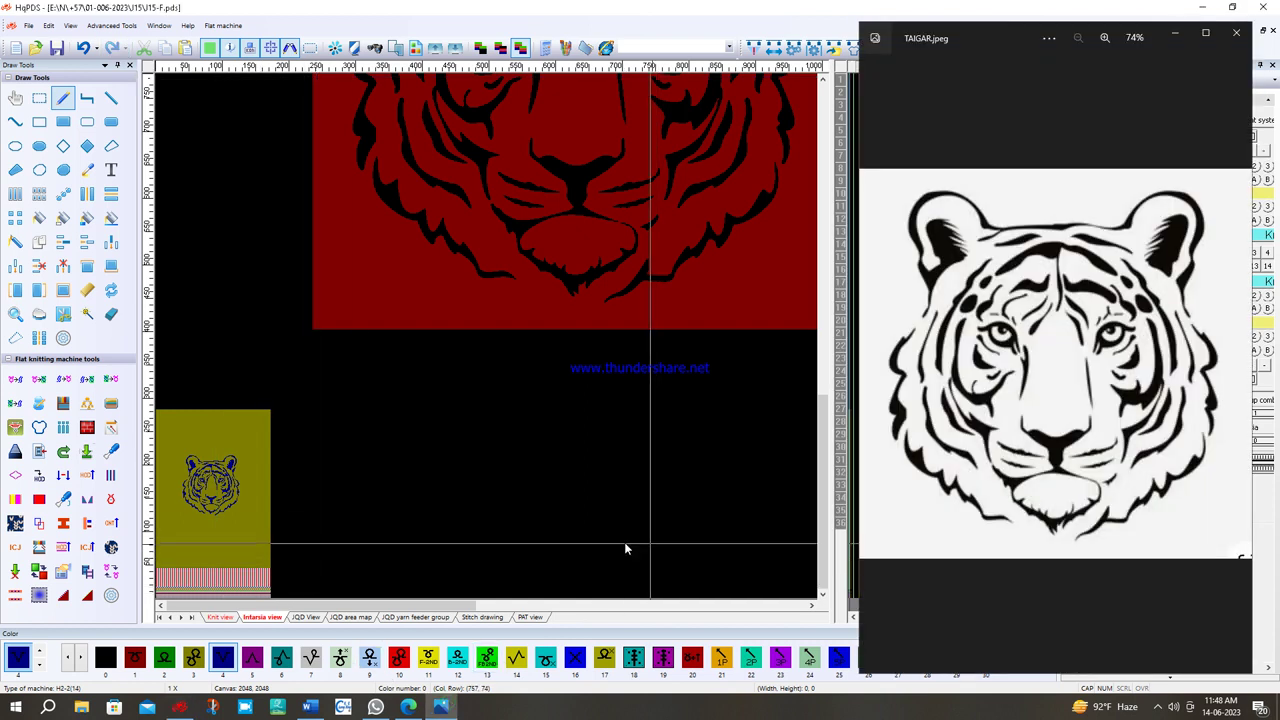
pyautogui.click(85, 48)
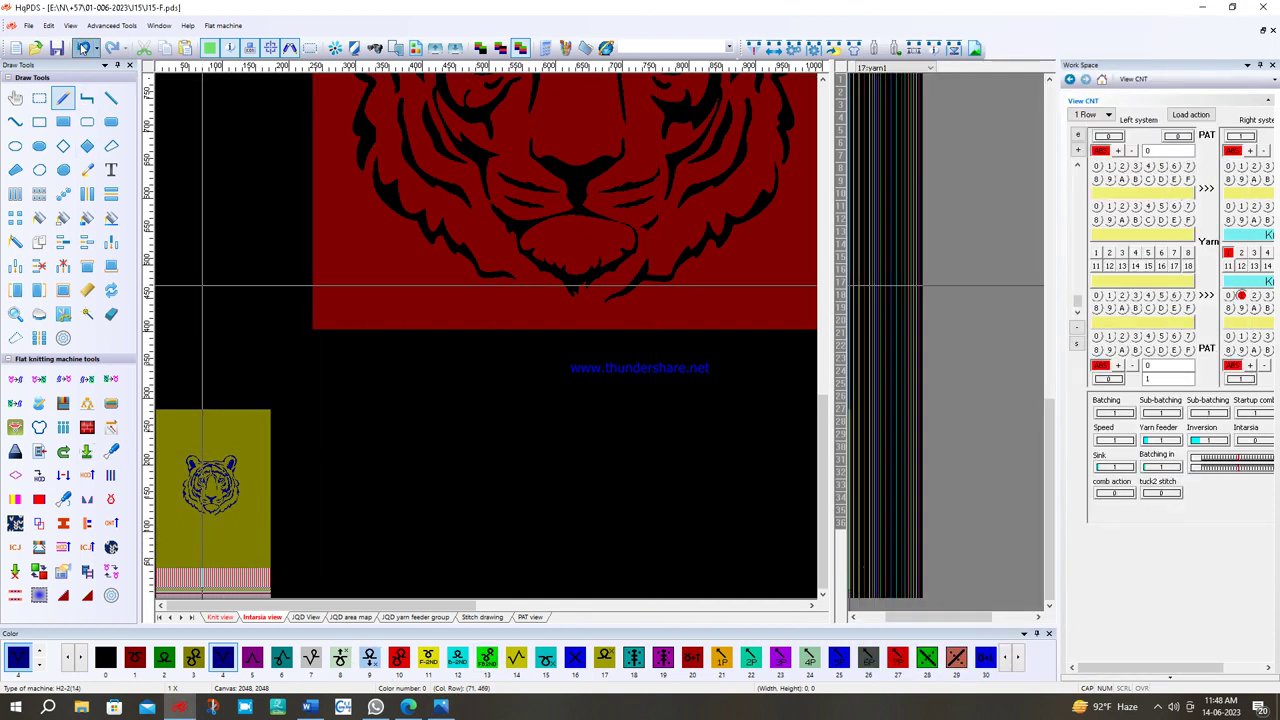
pyautogui.click(112, 48)
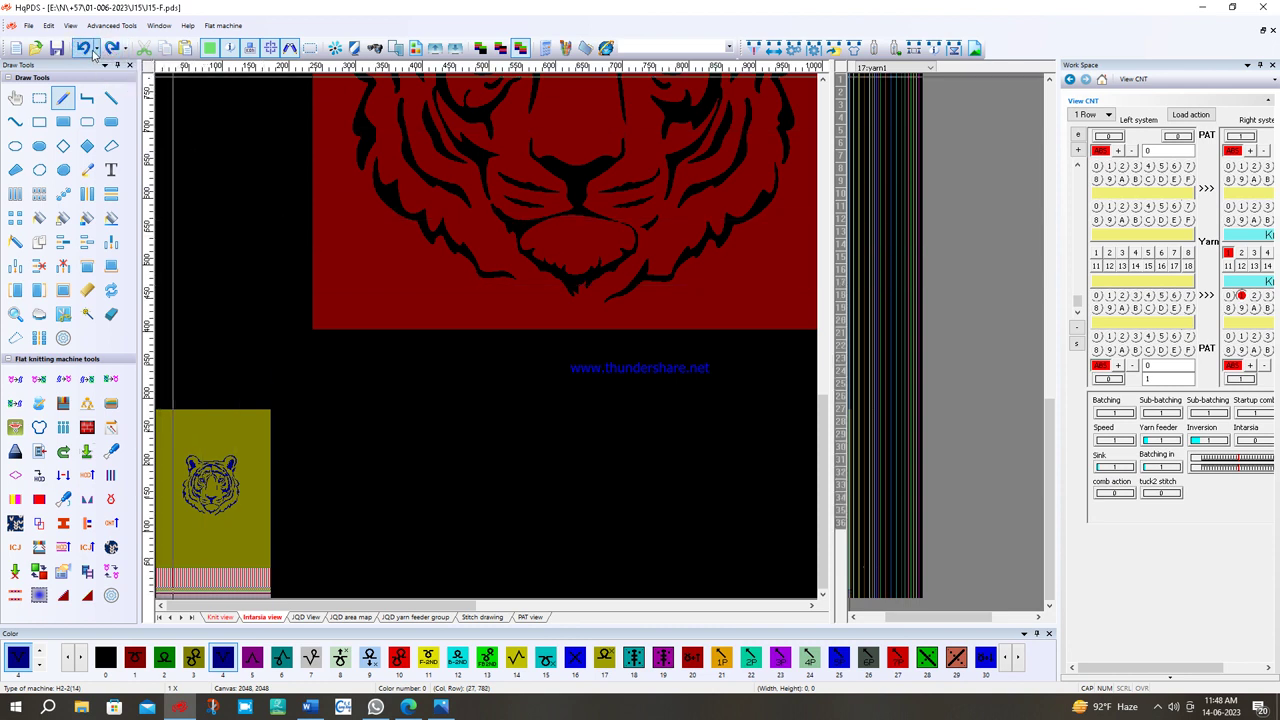
pyautogui.middleClick(217, 487)
pyautogui.click(470, 291)
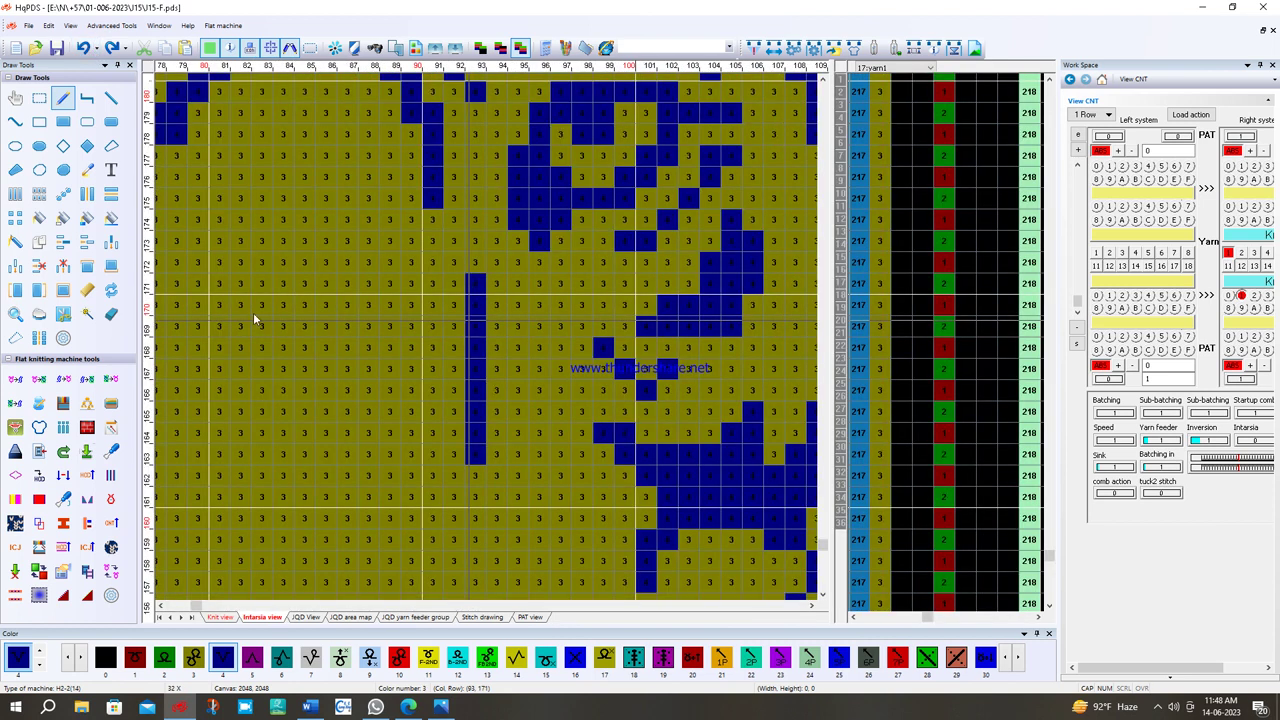
pyautogui.scroll(-3, 246, 315)
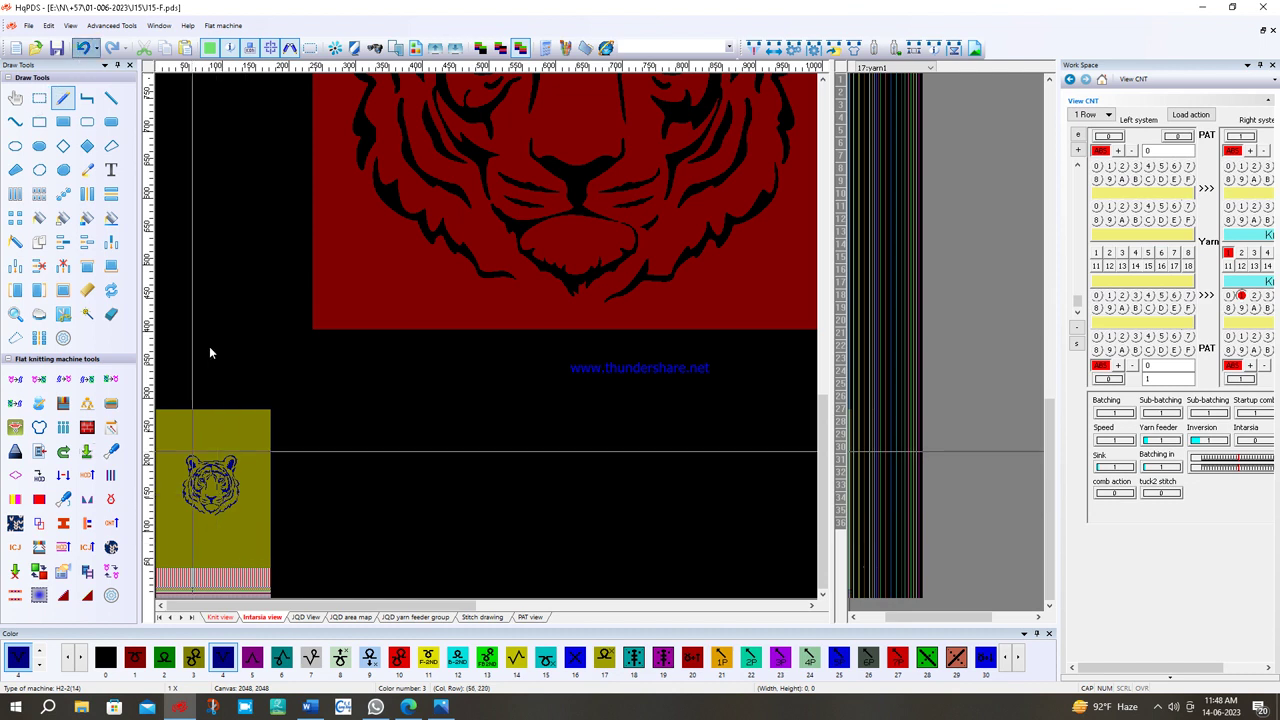
# - Fill in the lower inner corner of the tiger's right-hand eye with a color 4 stitch
pyautogui.scroll(5, 217, 481)
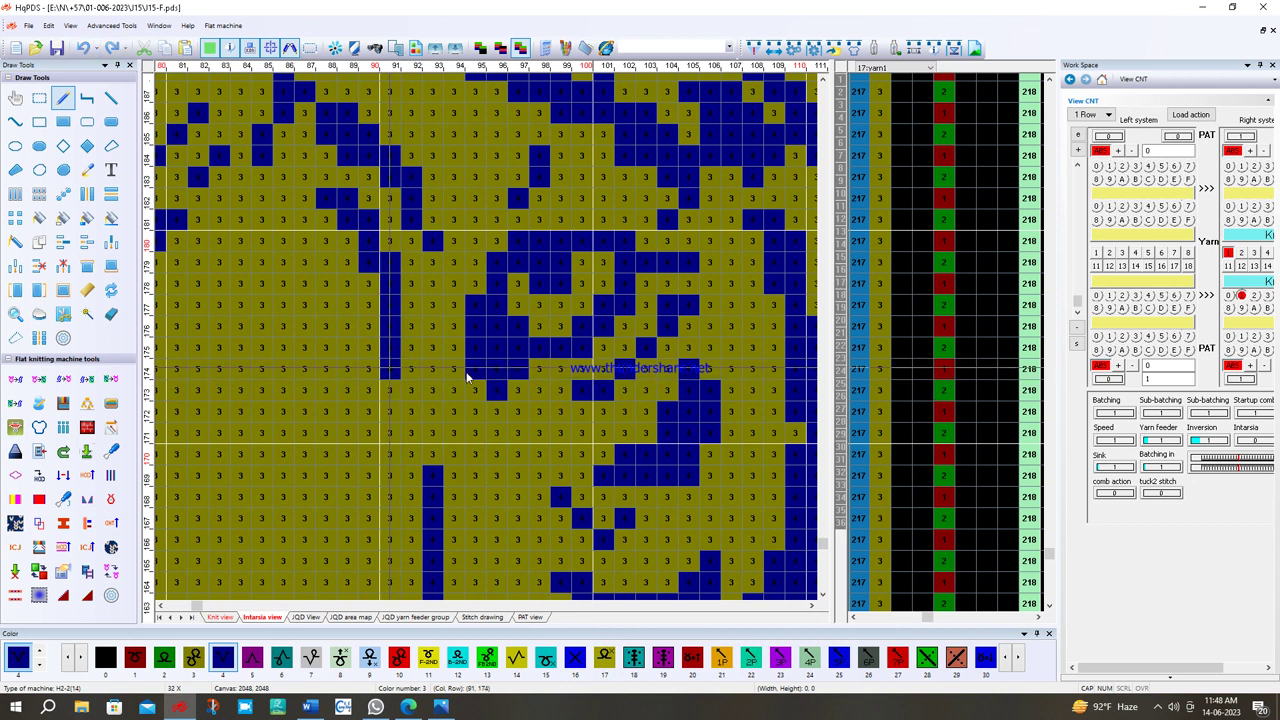
pyautogui.scroll(-1, 491, 334)
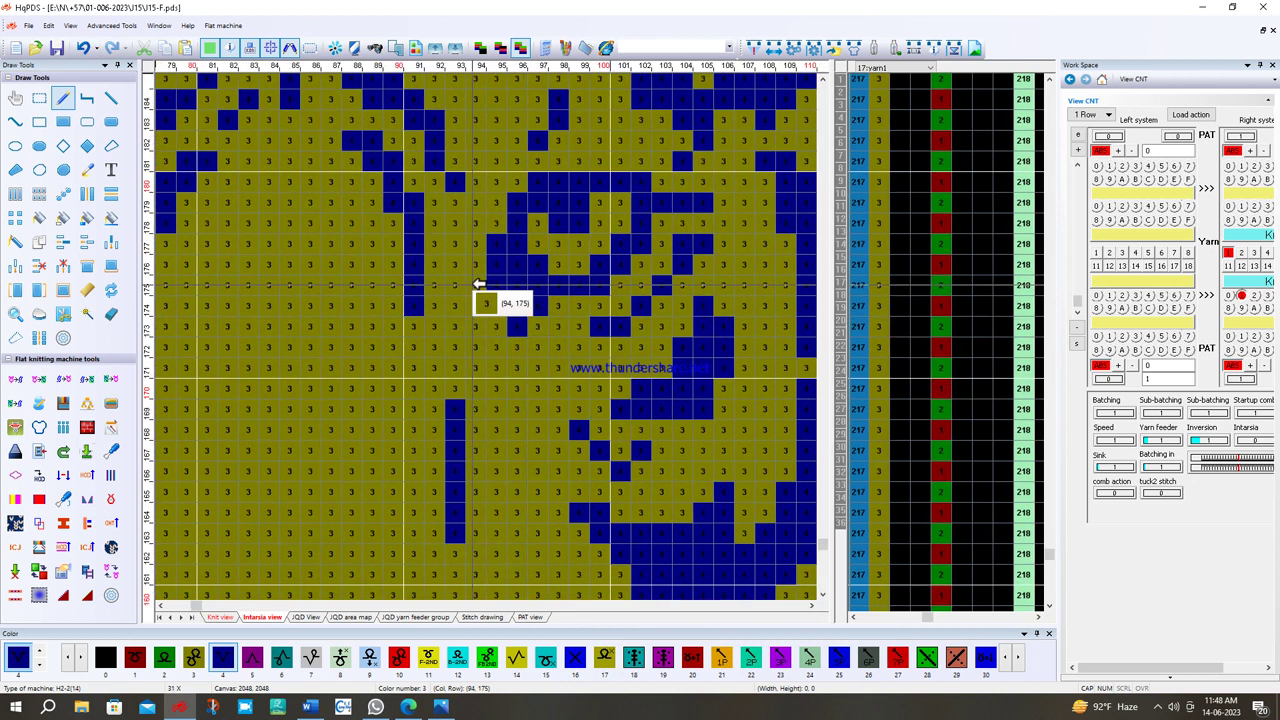
pyautogui.click(493, 326)
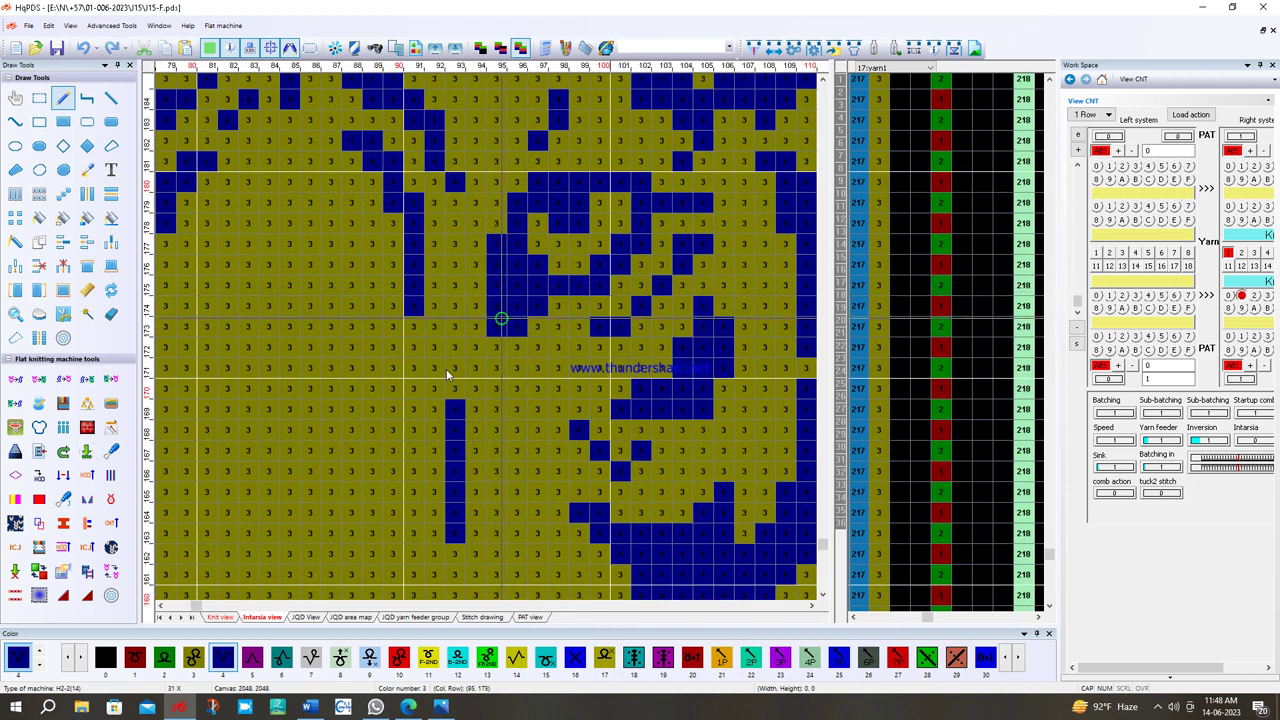
pyautogui.scroll(-5, 447, 374)
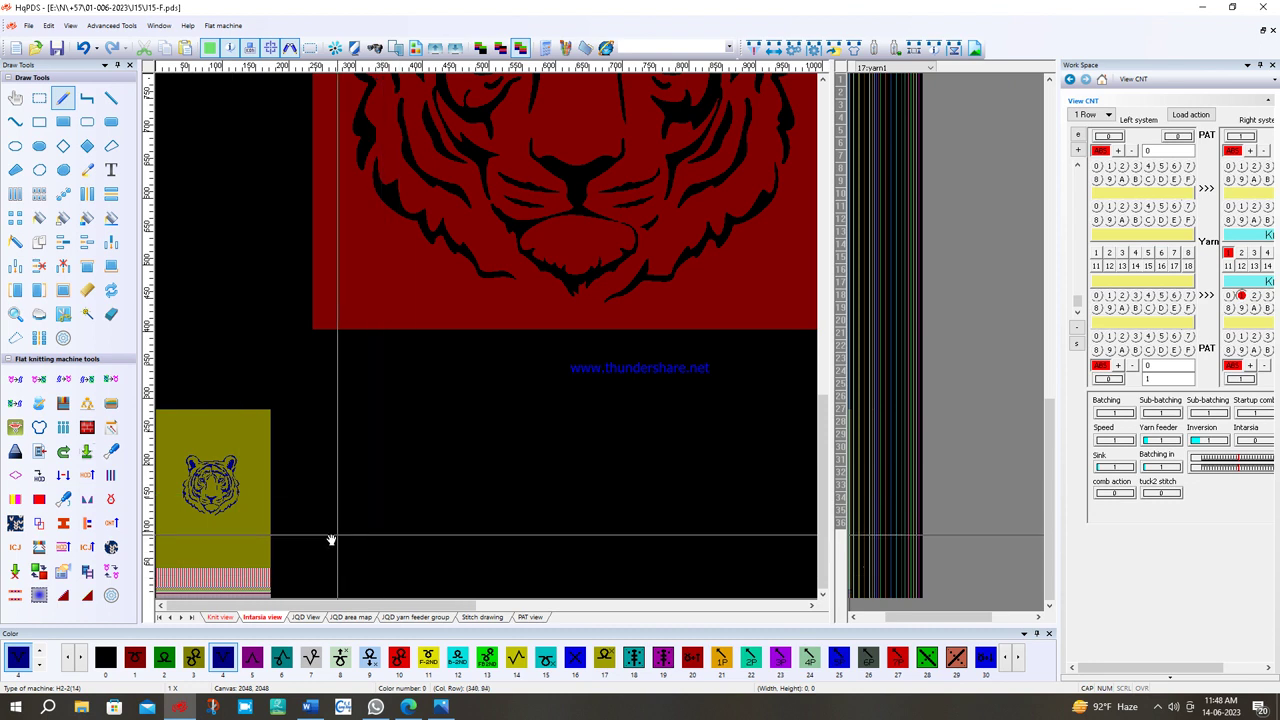
pyautogui.scroll(5, 486, 343)
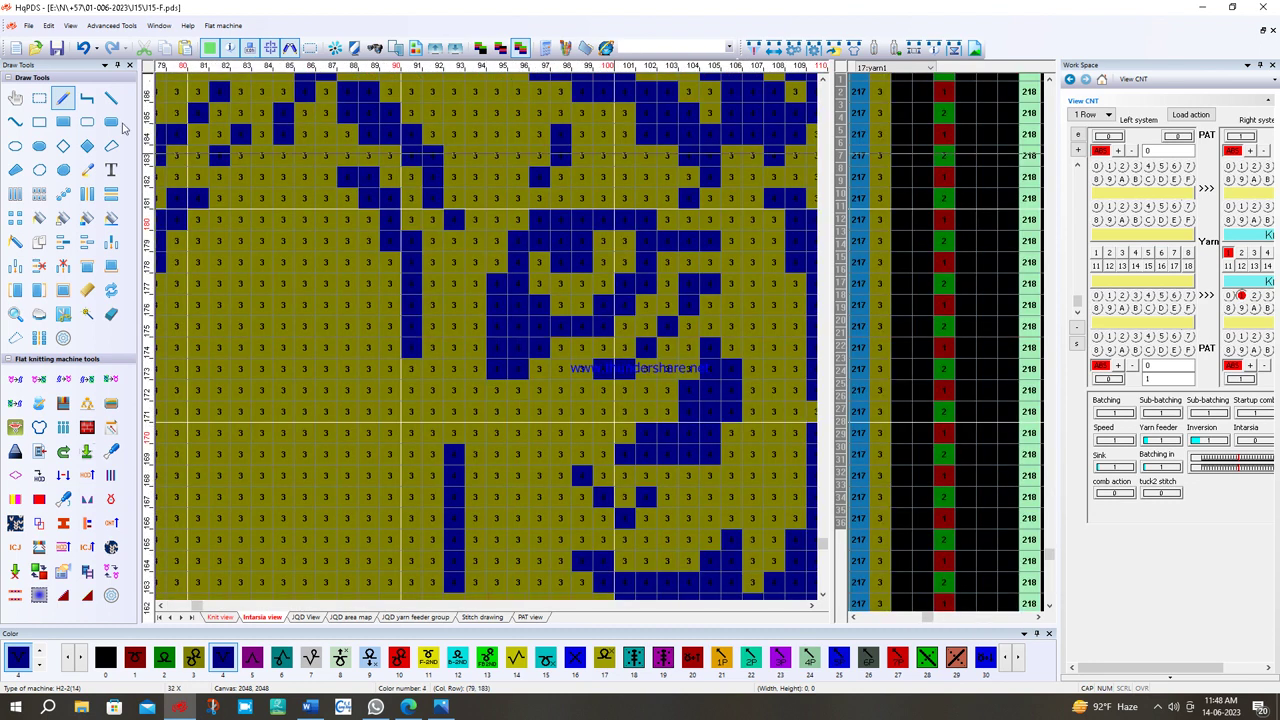
# - Undo the last stitch at the right-hand eye's lower inner corner and paint the leftover stitch below it back to color 3
pyautogui.click(90, 57)
pyautogui.click(89, 54)
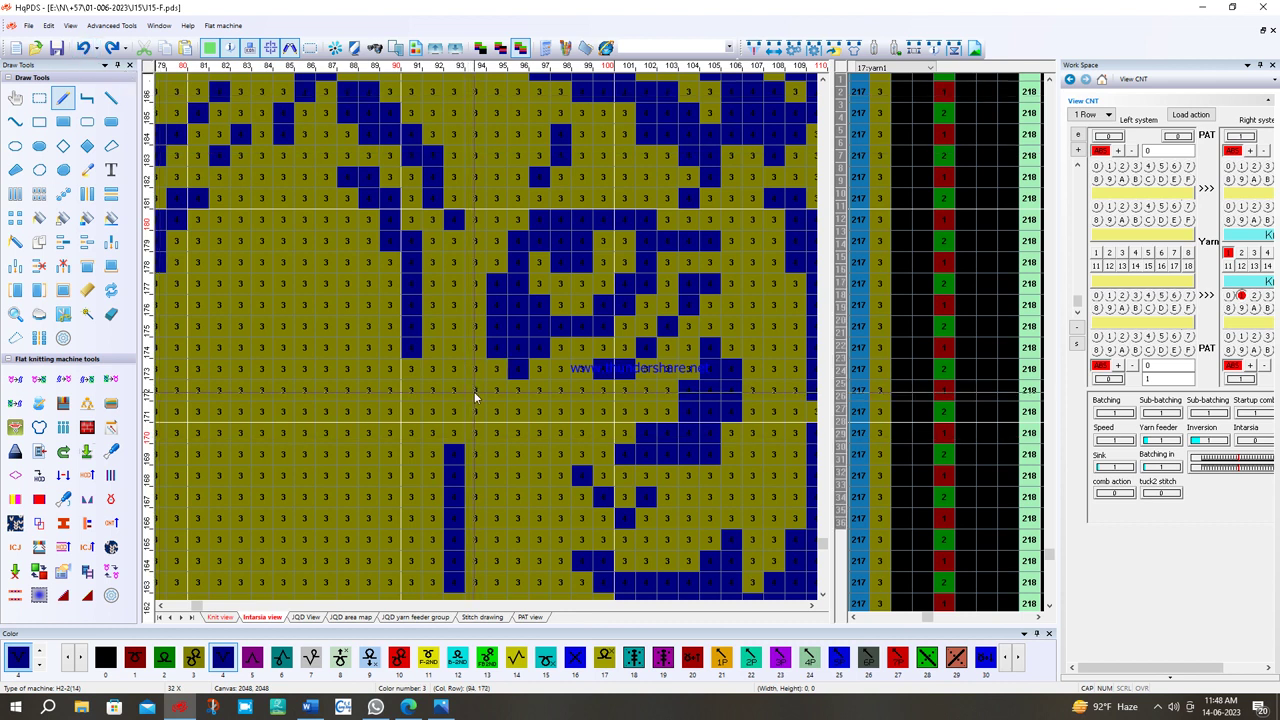
pyautogui.rightClick(541, 392)
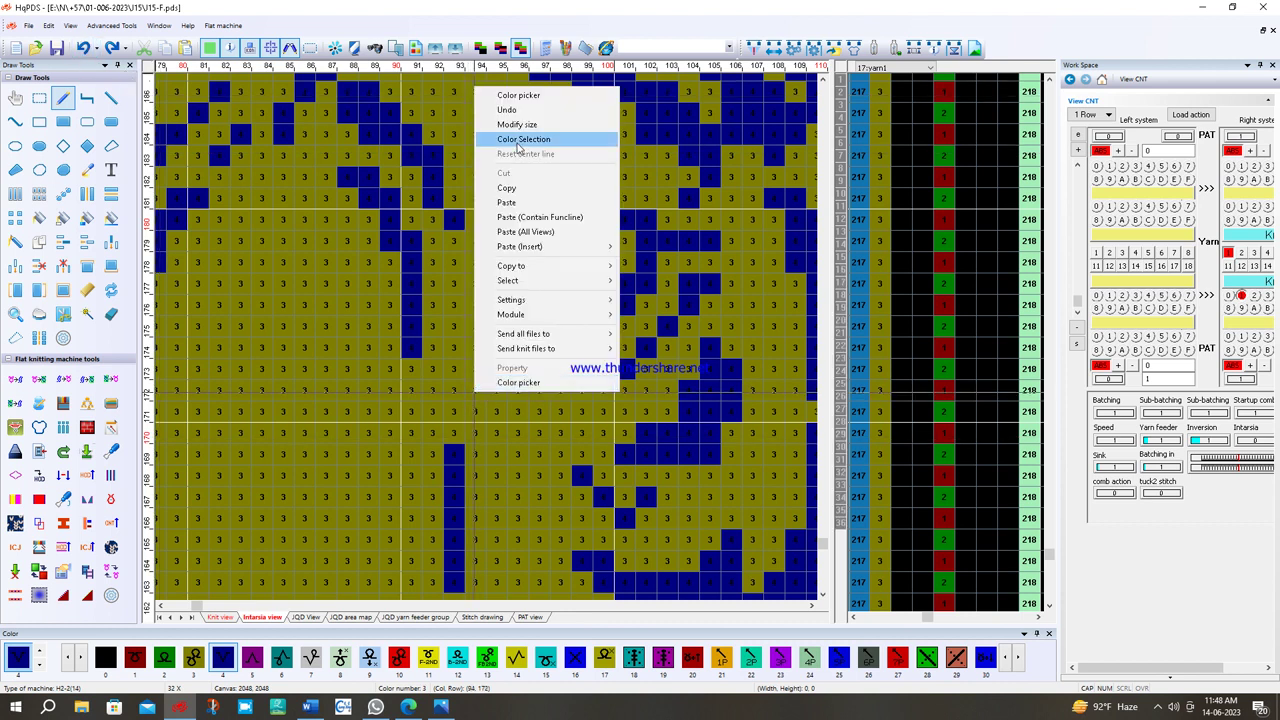
pyautogui.click(540, 95)
pyautogui.click(518, 367)
pyautogui.click(497, 350)
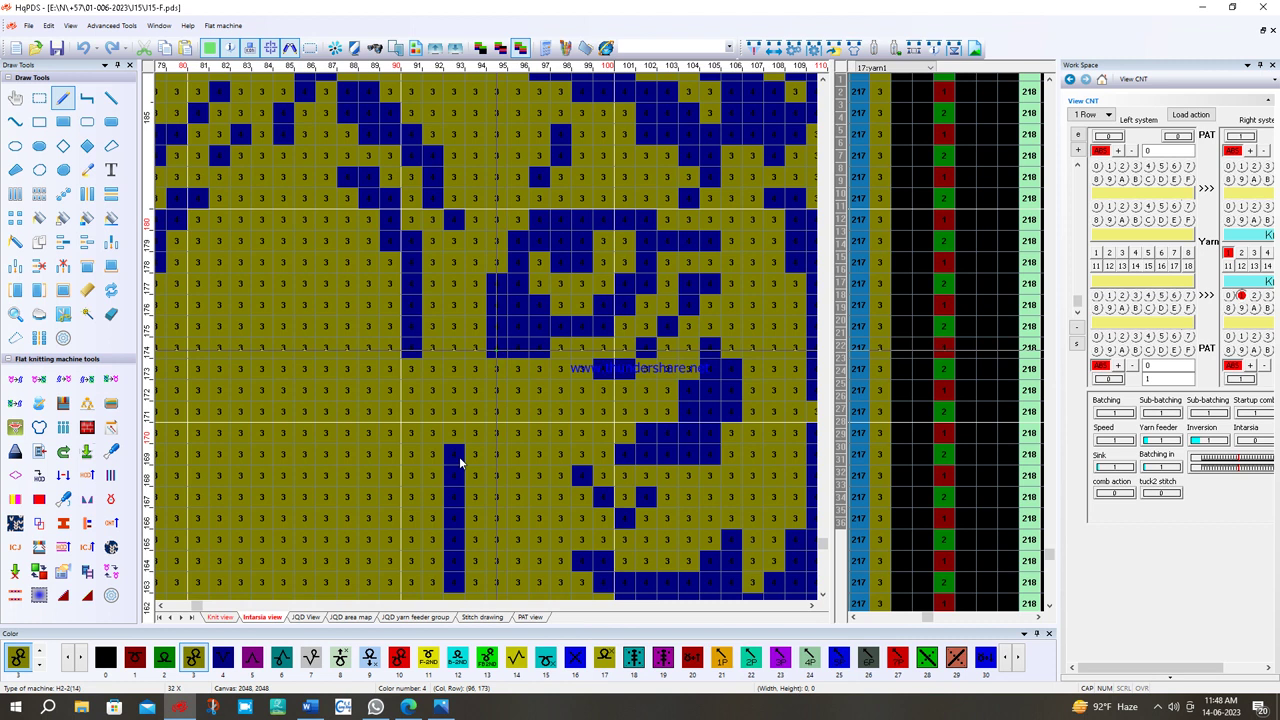
pyautogui.press('space')
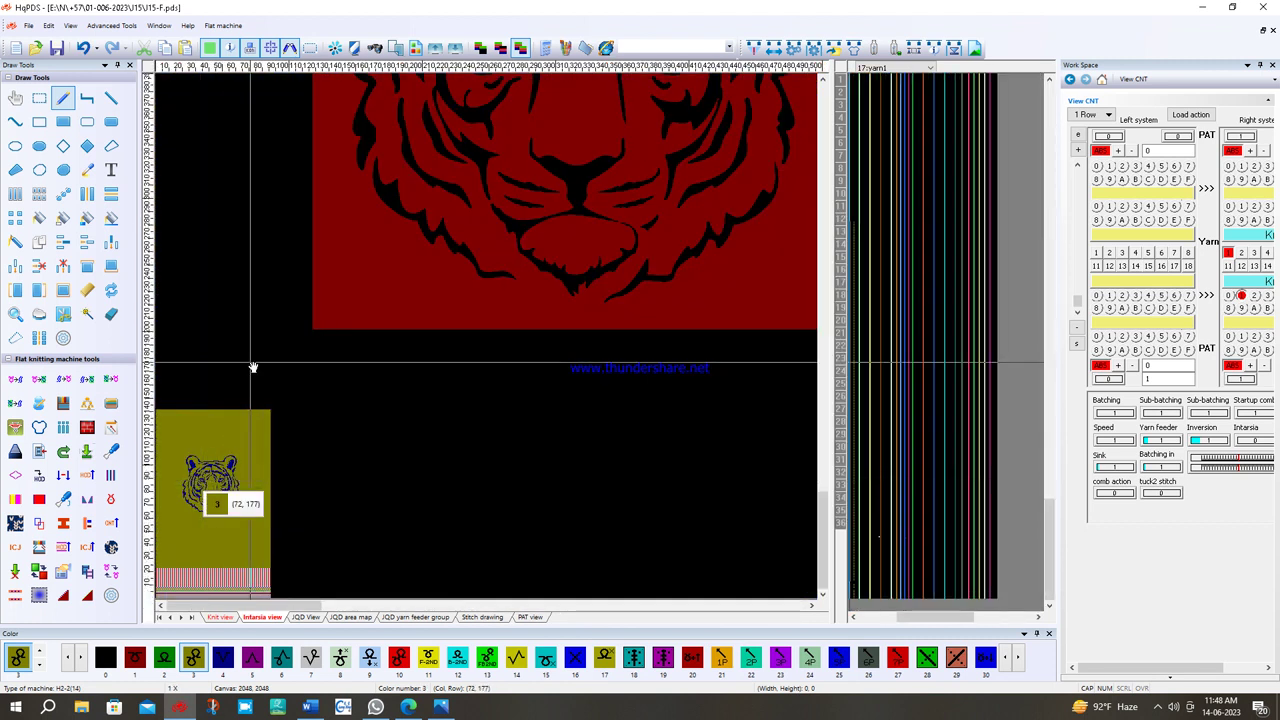
pyautogui.scroll(1, 254, 364)
pyautogui.scroll(4, 291, 377)
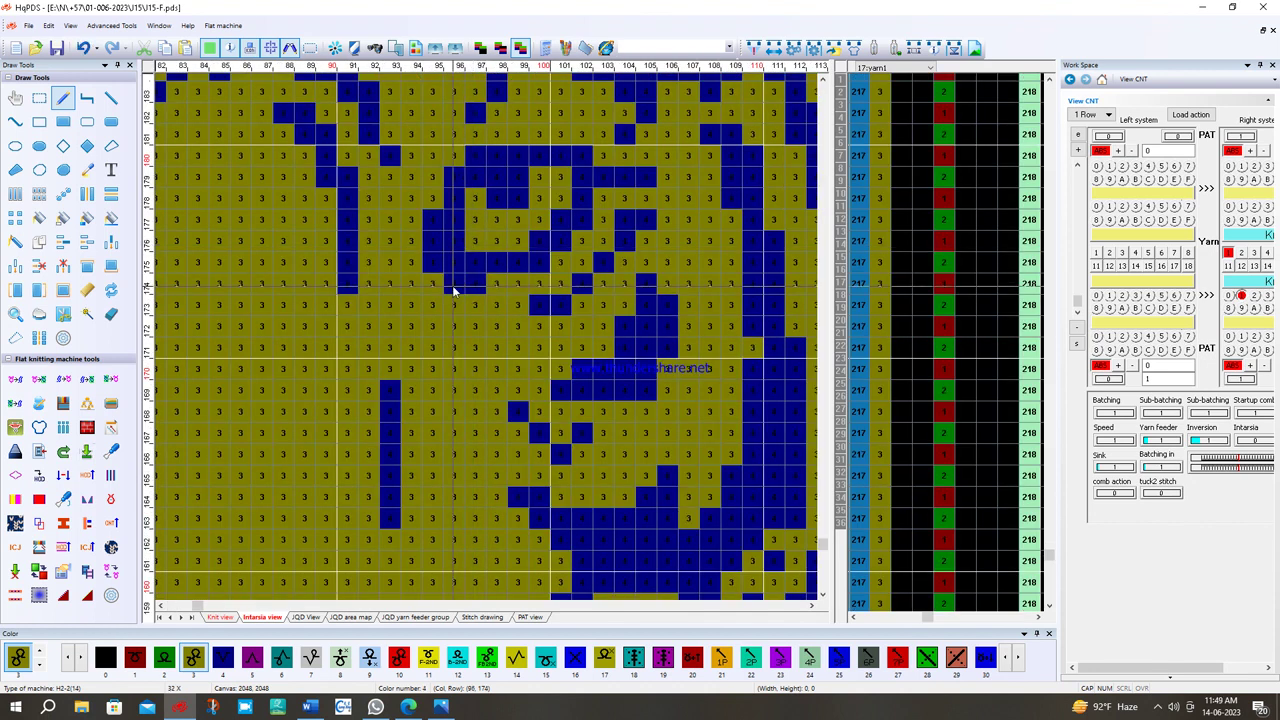
# - Pick up color 4 from the eye outline and add one stitch at the right-hand eye's lower inner corner
pyautogui.rightClick(490, 286)
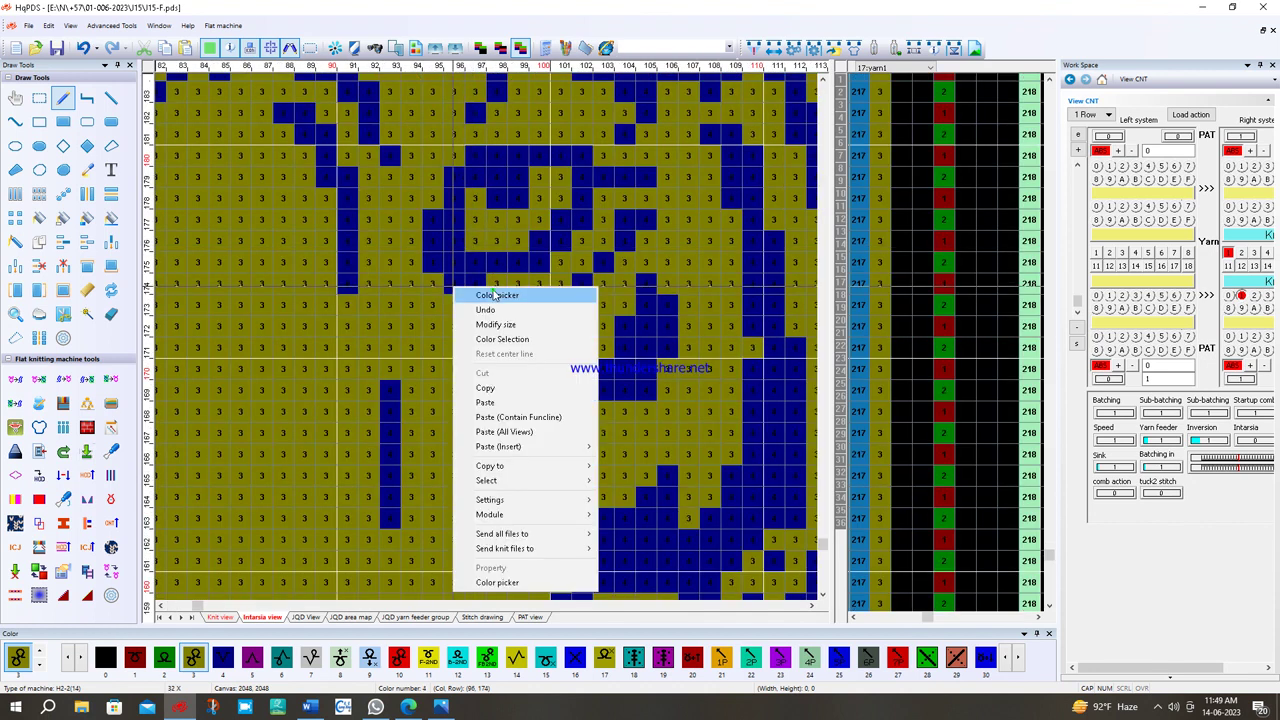
pyautogui.click(495, 295)
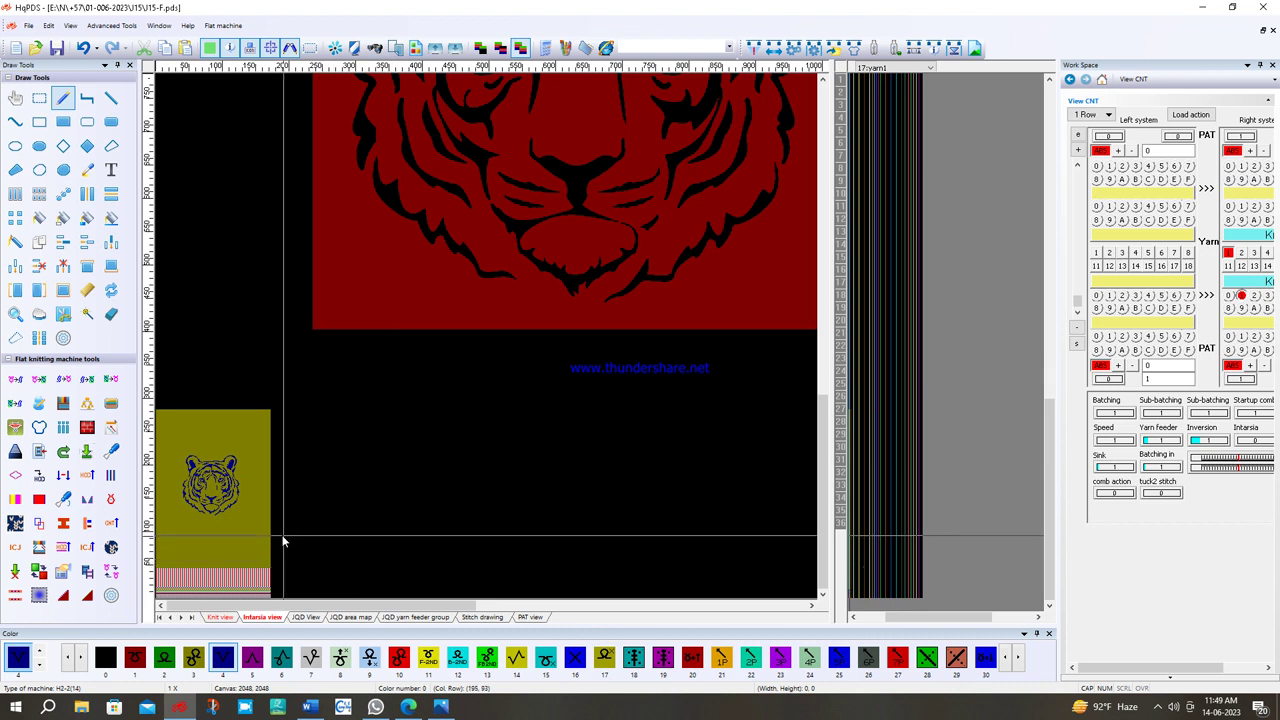
pyautogui.click(216, 480)
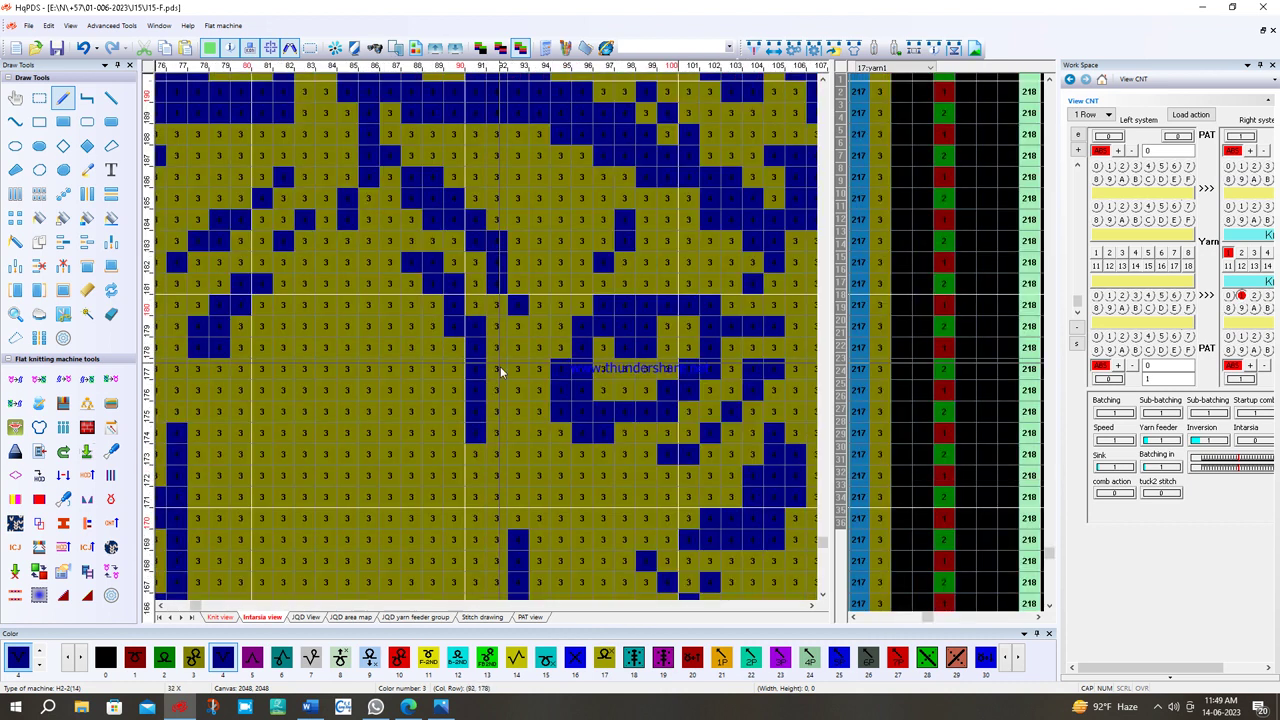
pyautogui.click(566, 426)
pyautogui.scroll(-5, 494, 465)
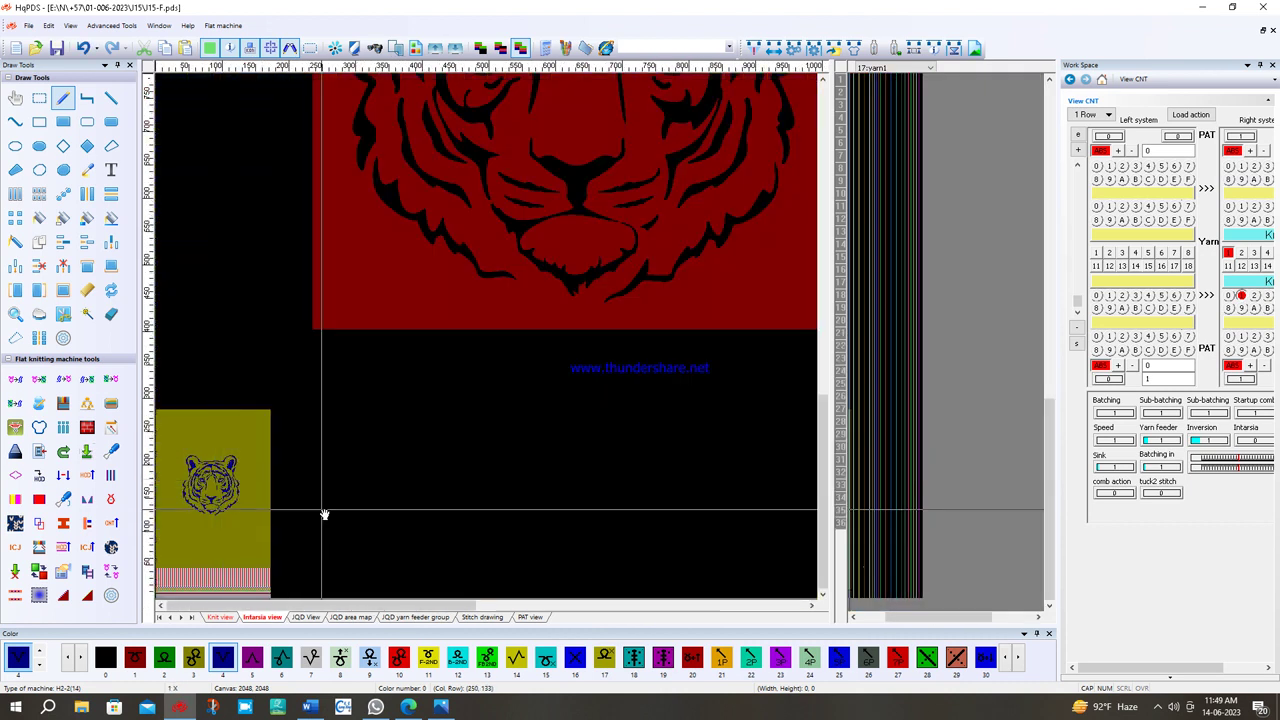
# - Select the whole tiger head with an 87 by 91 stitch rectangle and copy it to the JQD View
pyautogui.scroll(1, 210, 502)
pyautogui.click(229, 435)
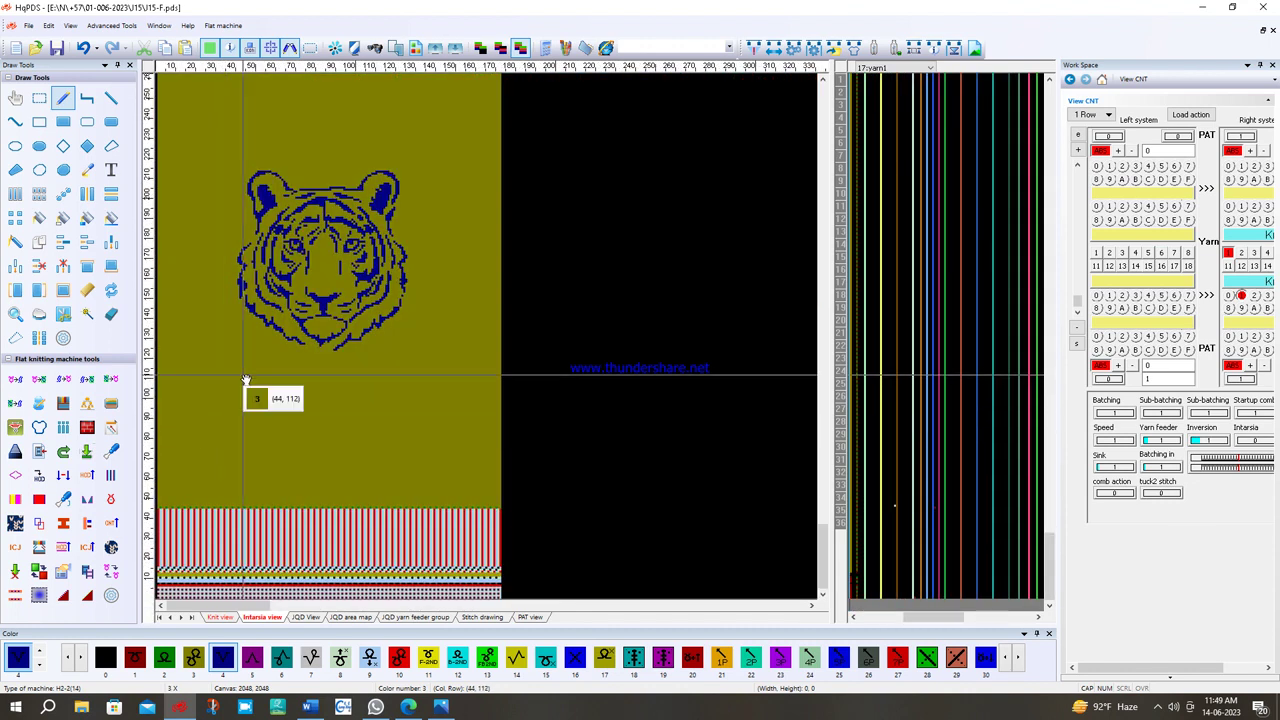
pyautogui.click(36, 98)
pyautogui.click(249, 263)
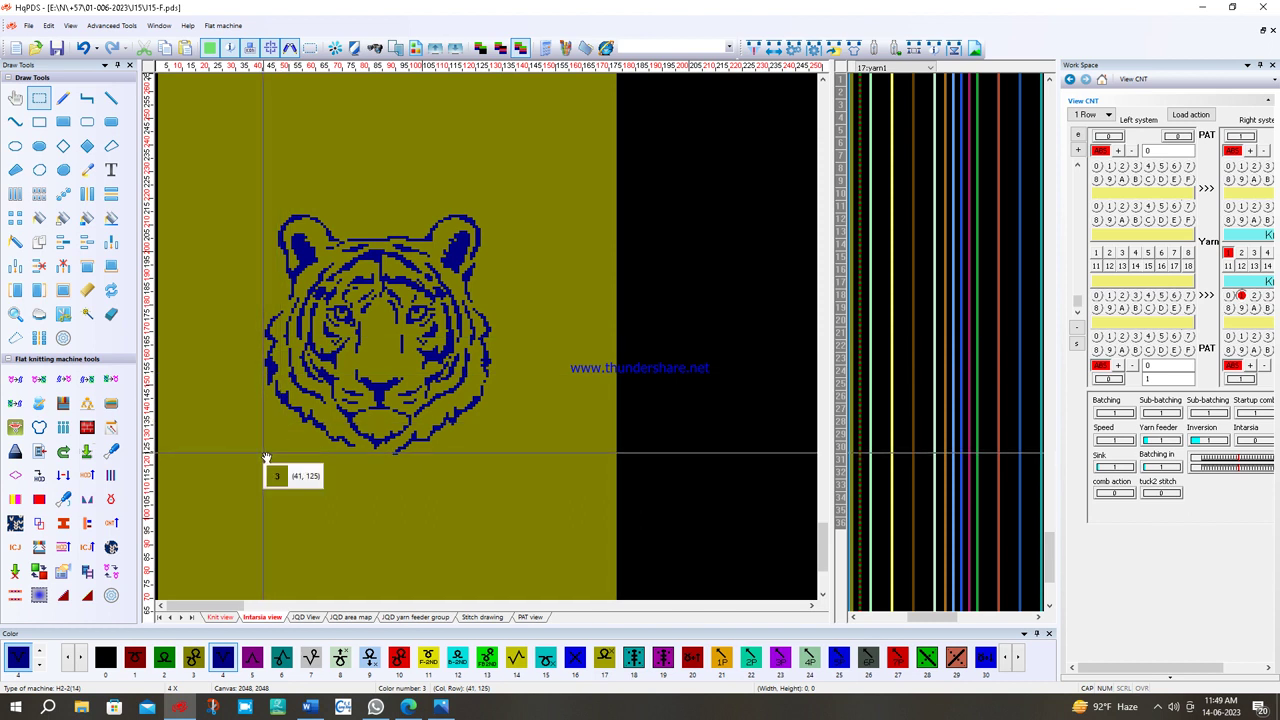
pyautogui.moveTo(265, 455); pyautogui.dragTo(494, 217)
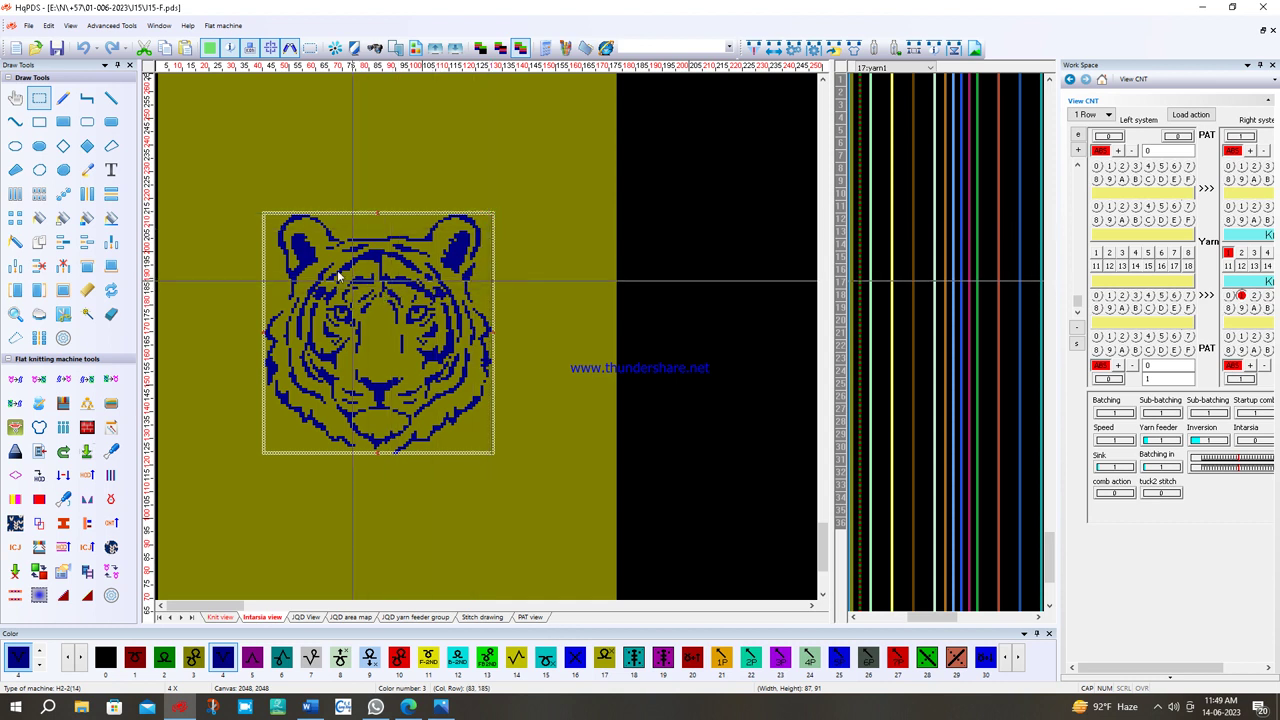
pyautogui.rightClick(367, 292)
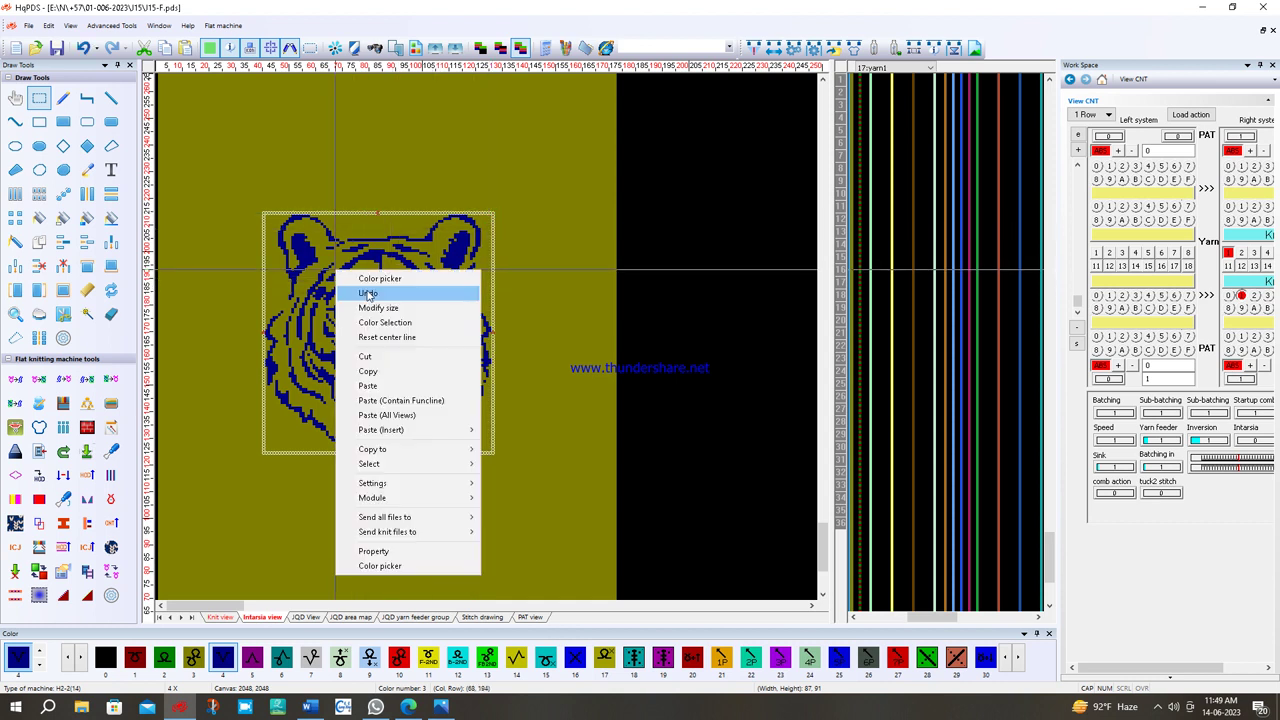
pyautogui.moveTo(428, 450)
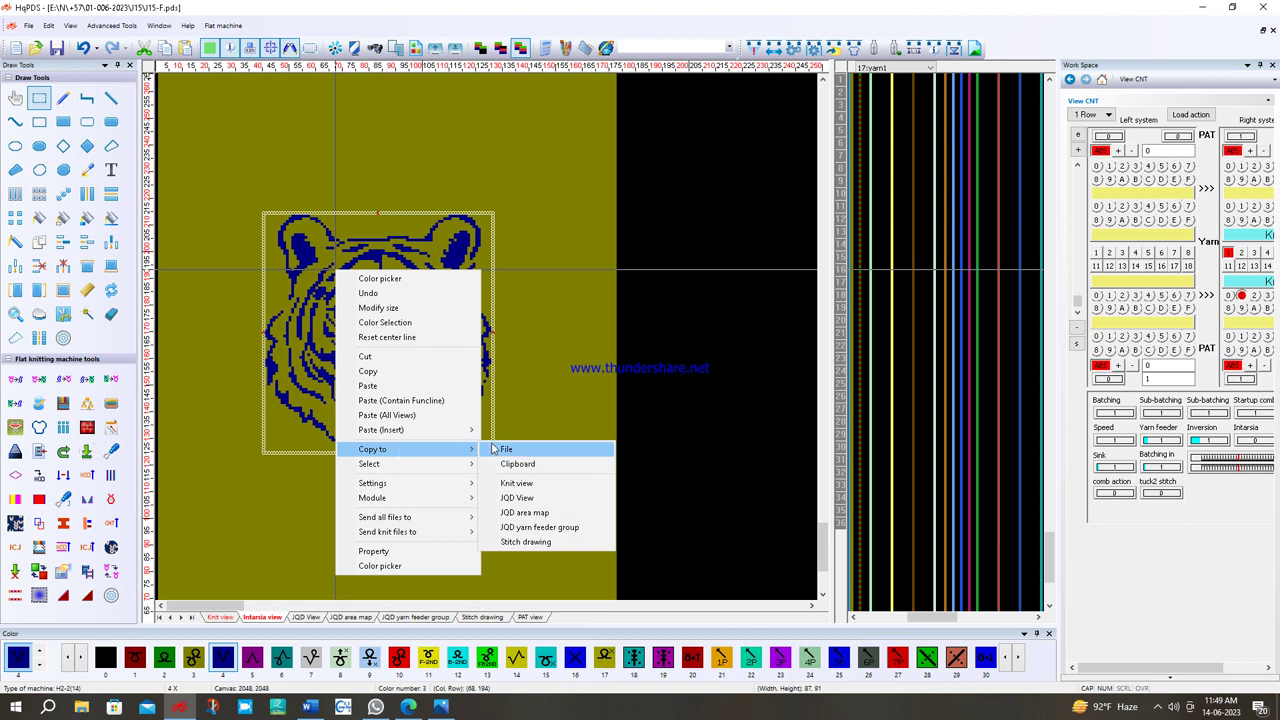
pyautogui.click(516, 498)
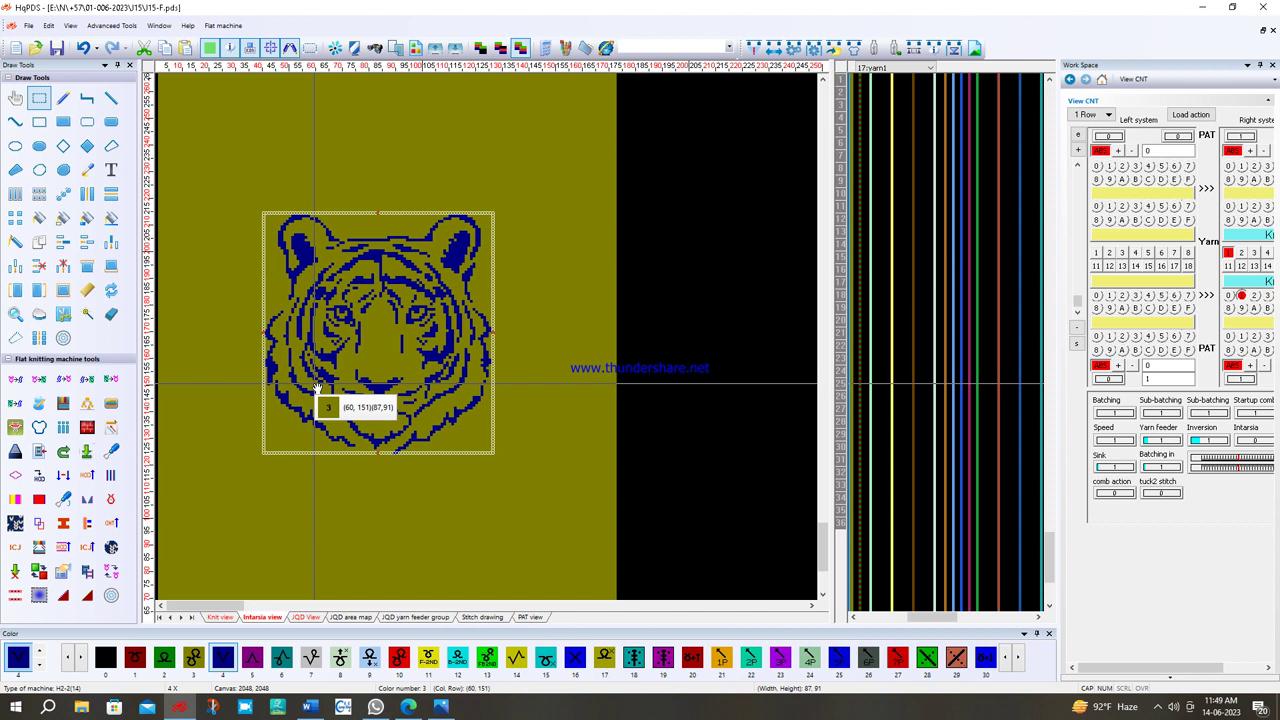
pyautogui.click(412, 708)
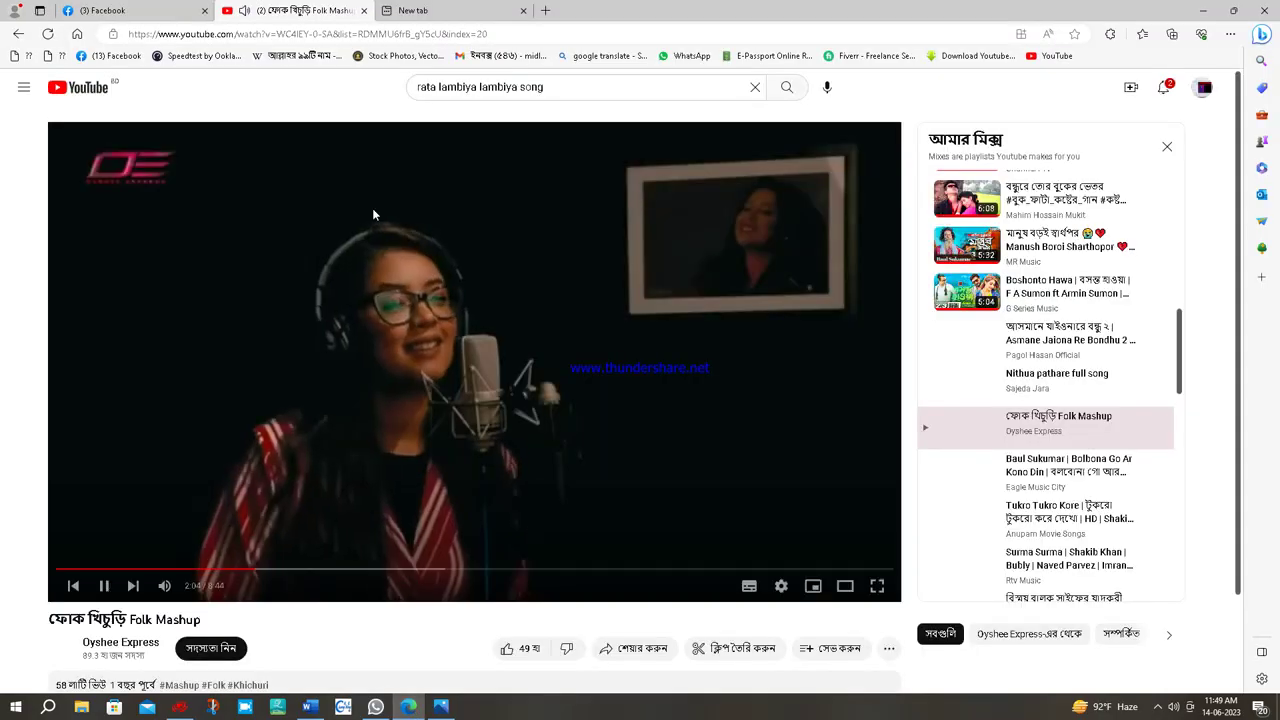
pyautogui.click(410, 347)
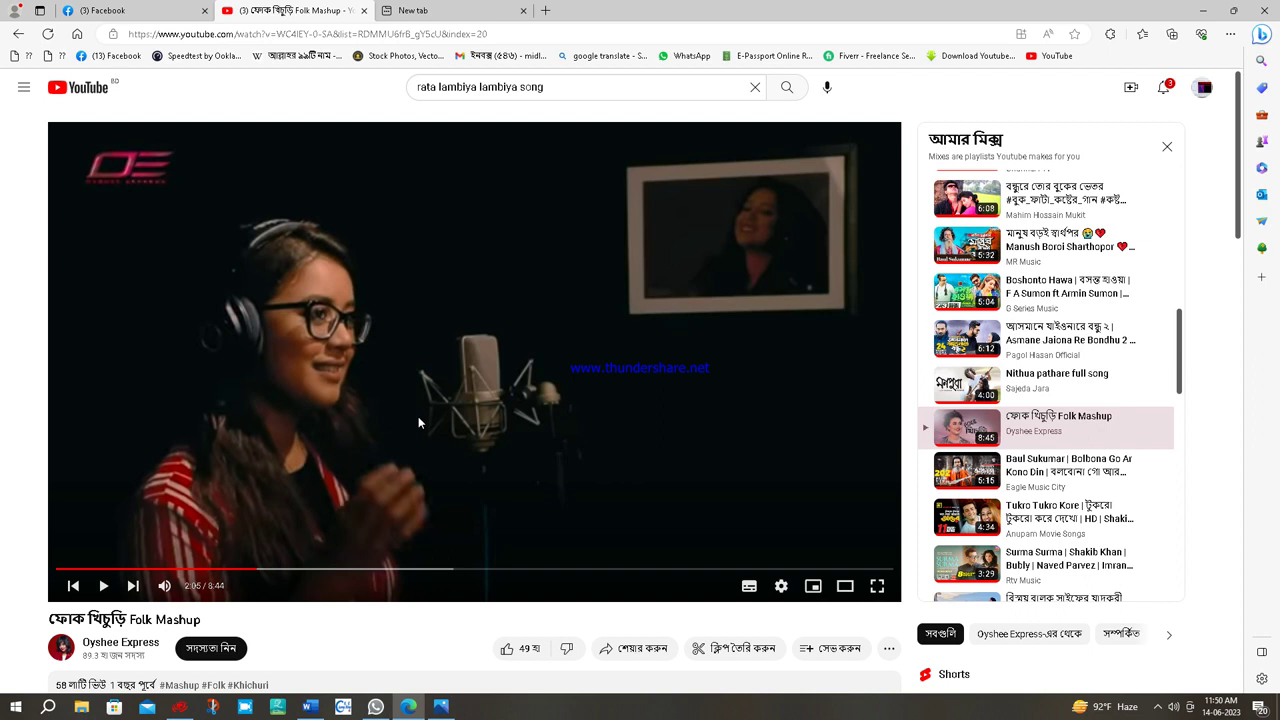
pyautogui.click(418, 416)
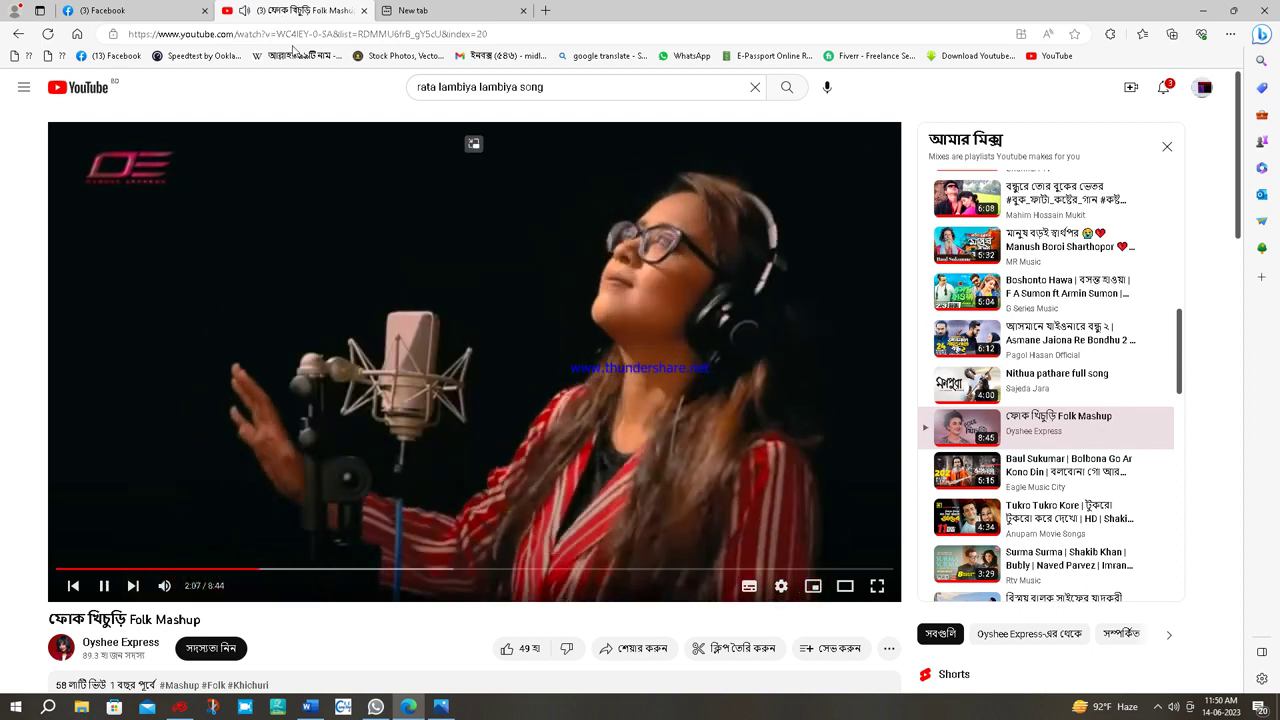
pyautogui.click(1233, 10)
pyautogui.click(1210, 12)
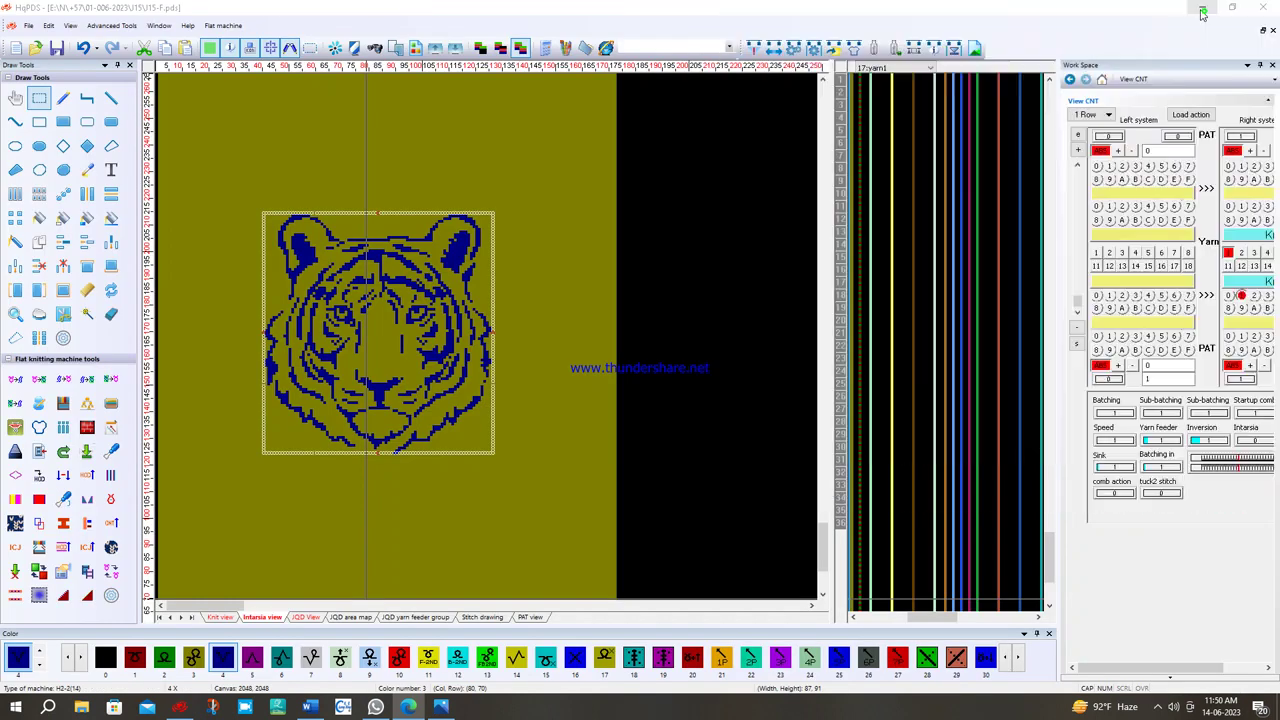
# - Examine the copied tiger motif in the JQD View, checking the left, bottom and top edges of its area
pyautogui.click(306, 617)
pyautogui.scroll(2, 342, 356)
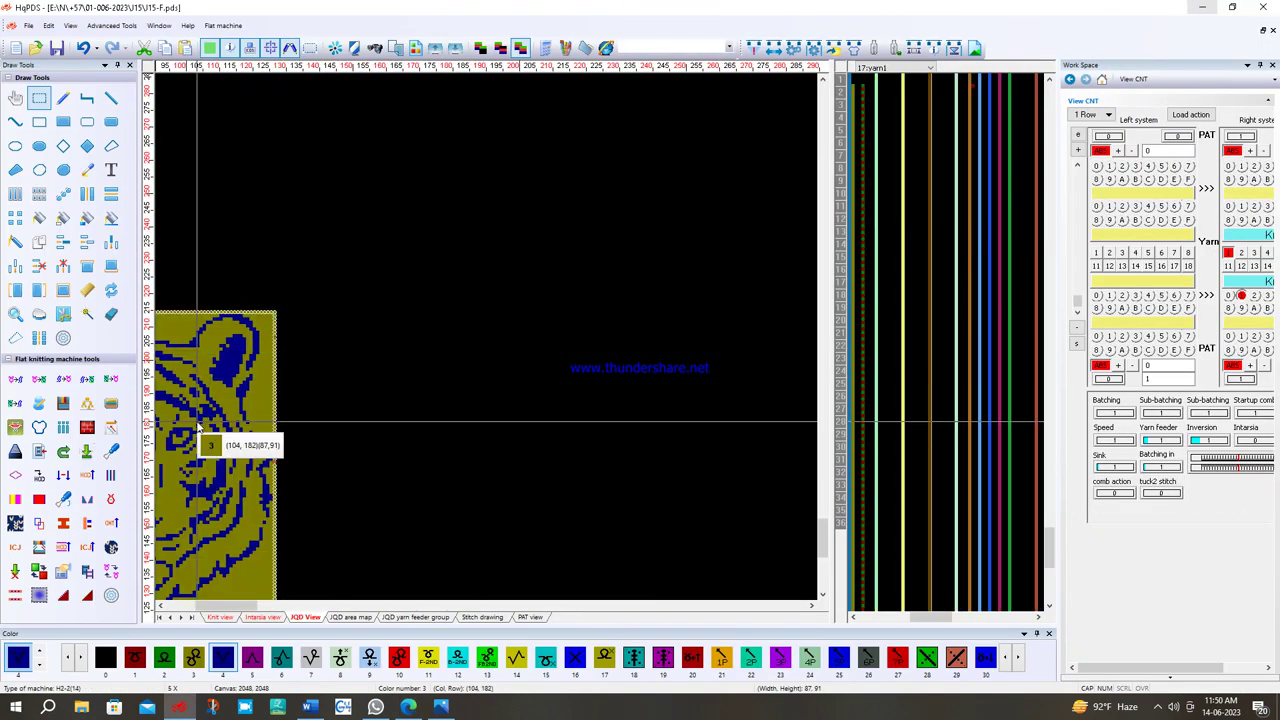
pyautogui.scroll(-3, 195, 470)
pyautogui.scroll(4, 194, 500)
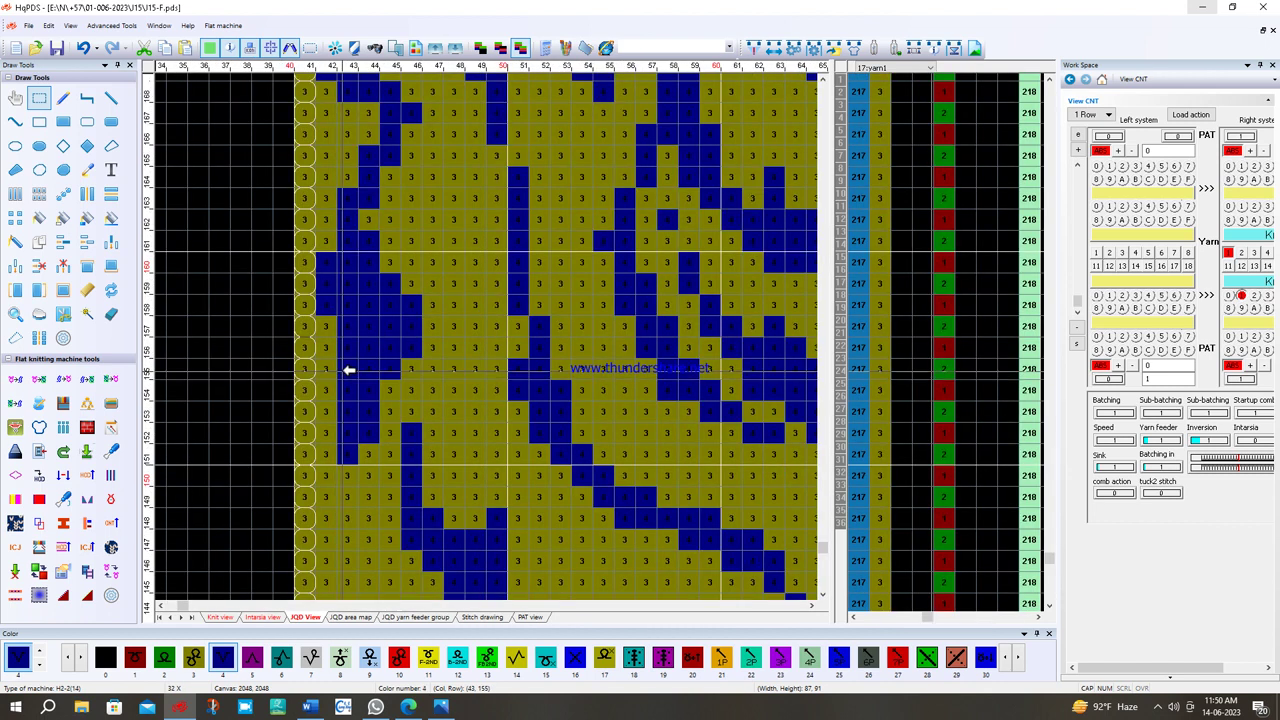
pyautogui.scroll(-4, 268, 500)
pyautogui.scroll(4, 240, 490)
pyautogui.scroll(-4, 229, 514)
pyautogui.scroll(4, 210, 520)
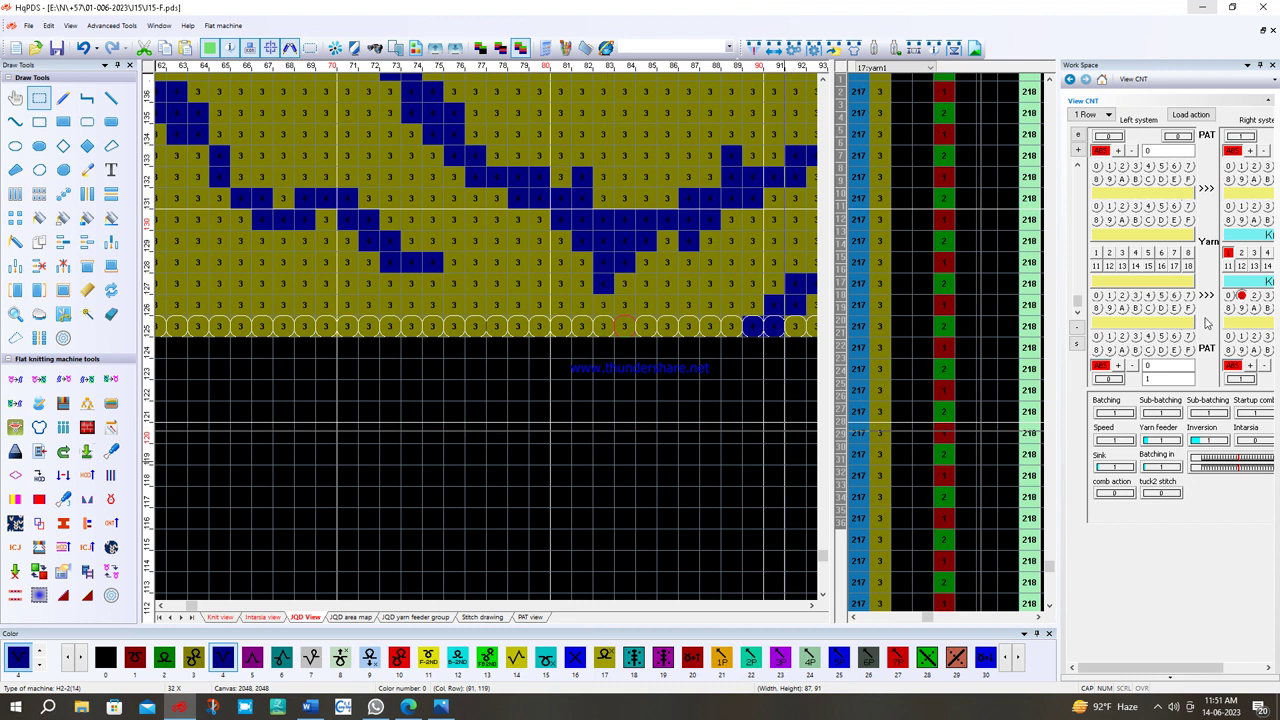
pyautogui.scroll(-4, 214, 517)
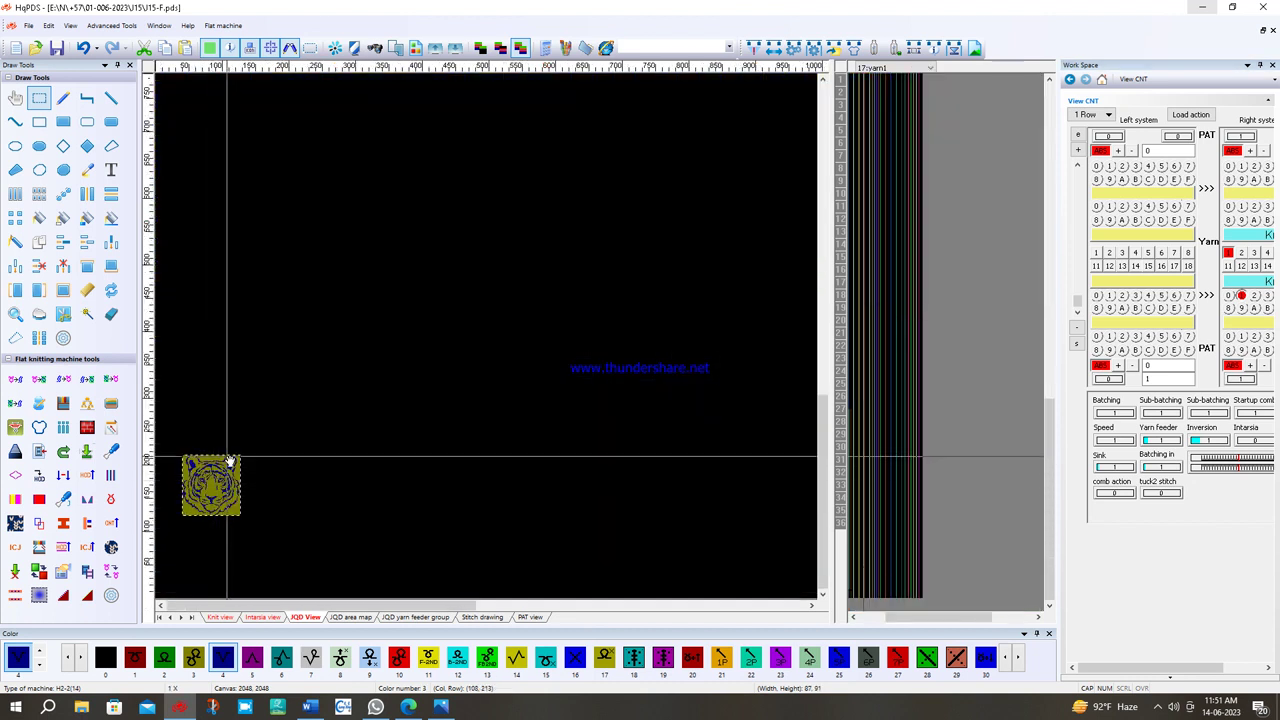
pyautogui.scroll(4, 214, 485)
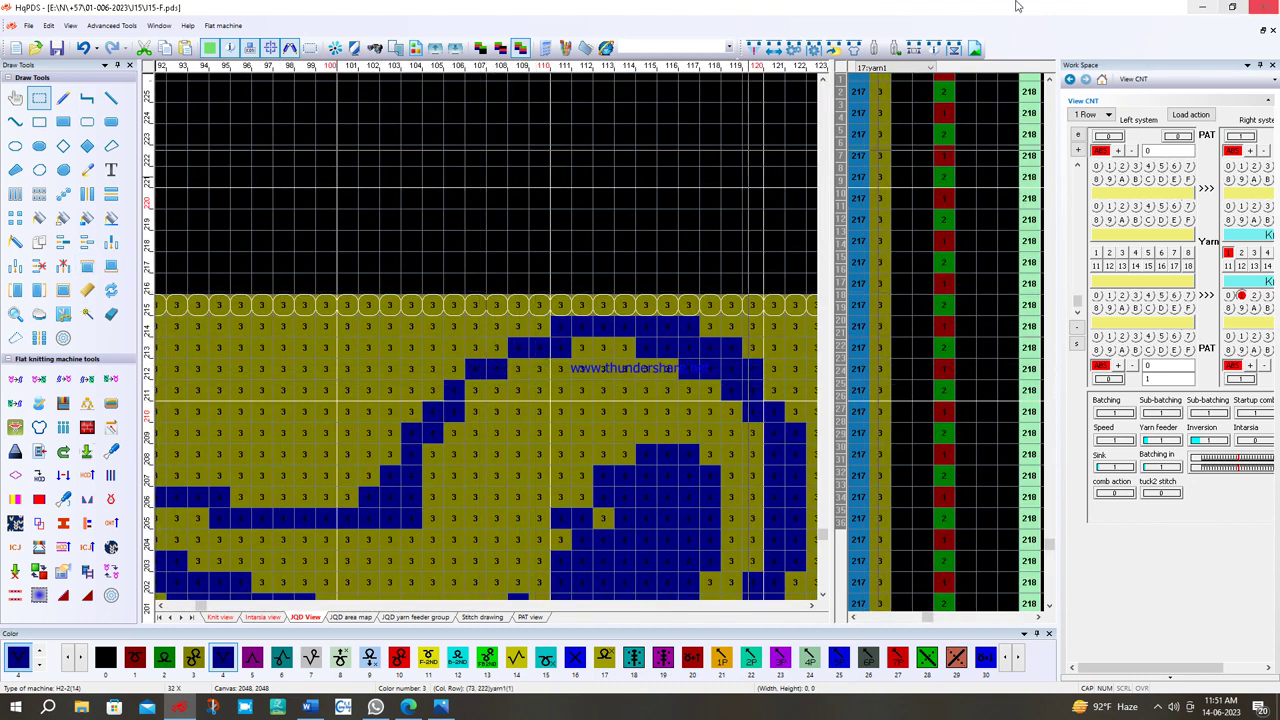
pyautogui.click(63, 121)
pyautogui.click(105, 657)
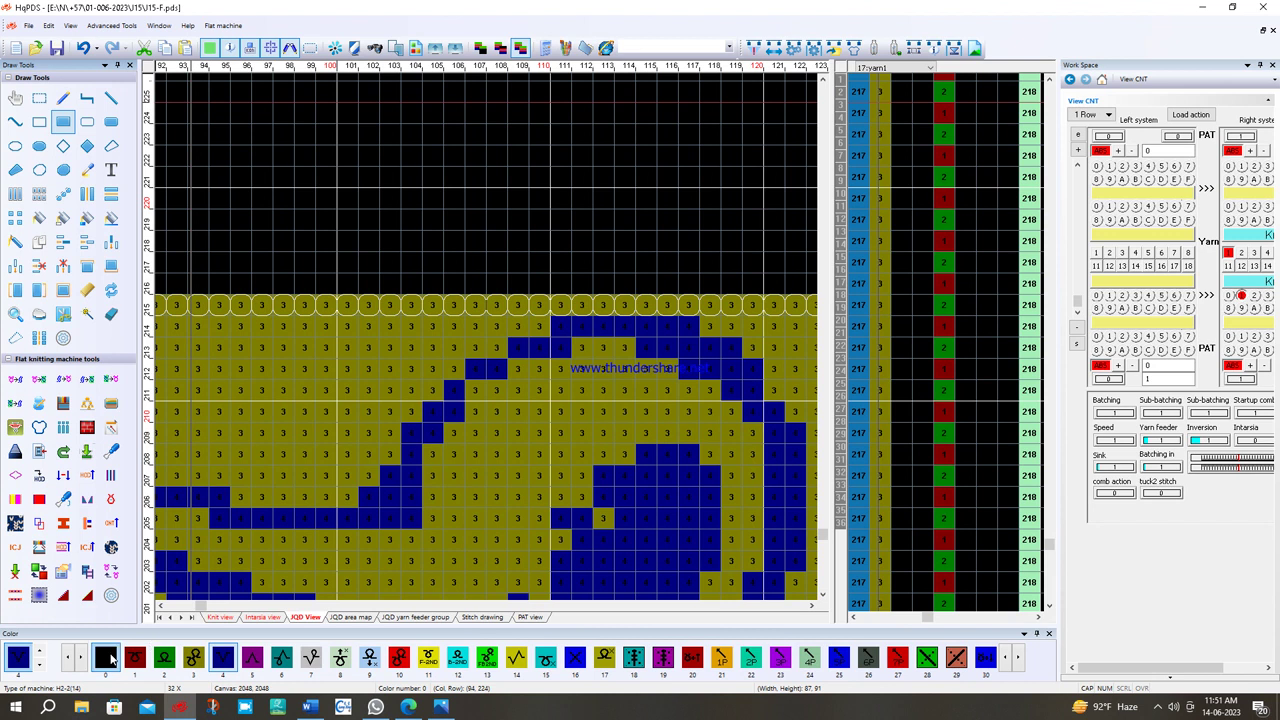
pyautogui.click(608, 302)
pyautogui.scroll(-4, 262, 453)
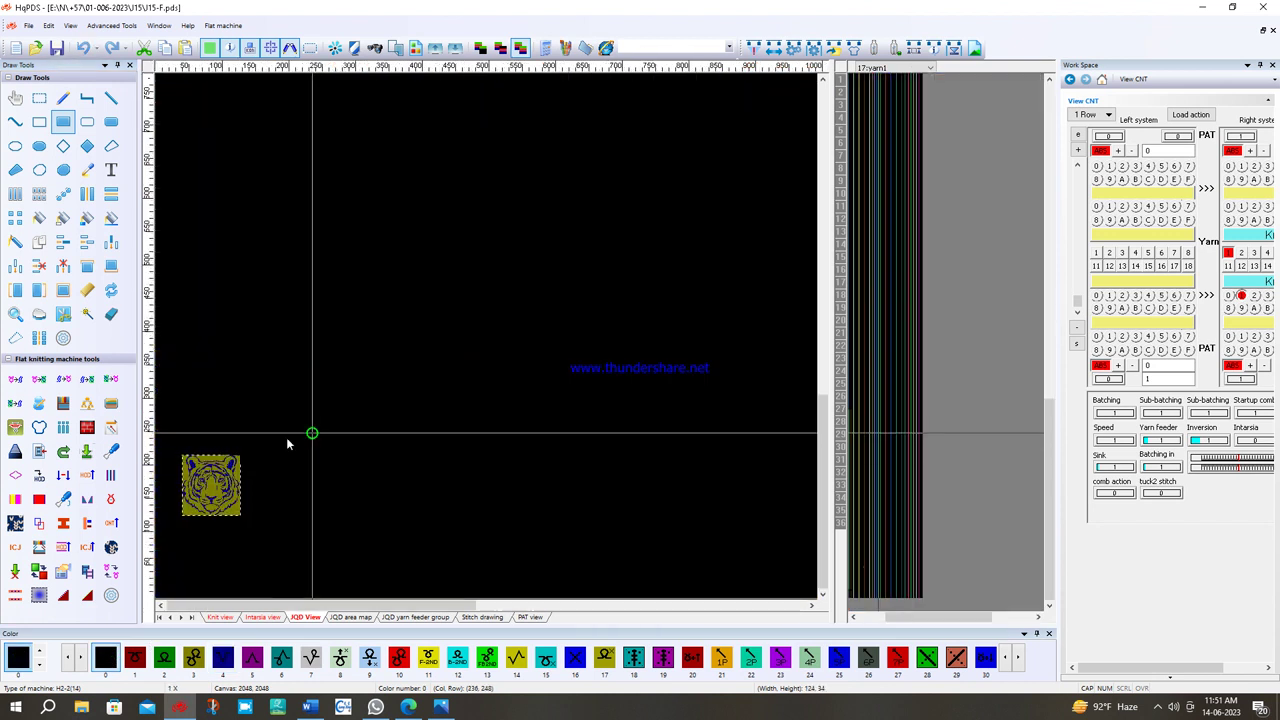
pyautogui.scroll(4, 191, 457)
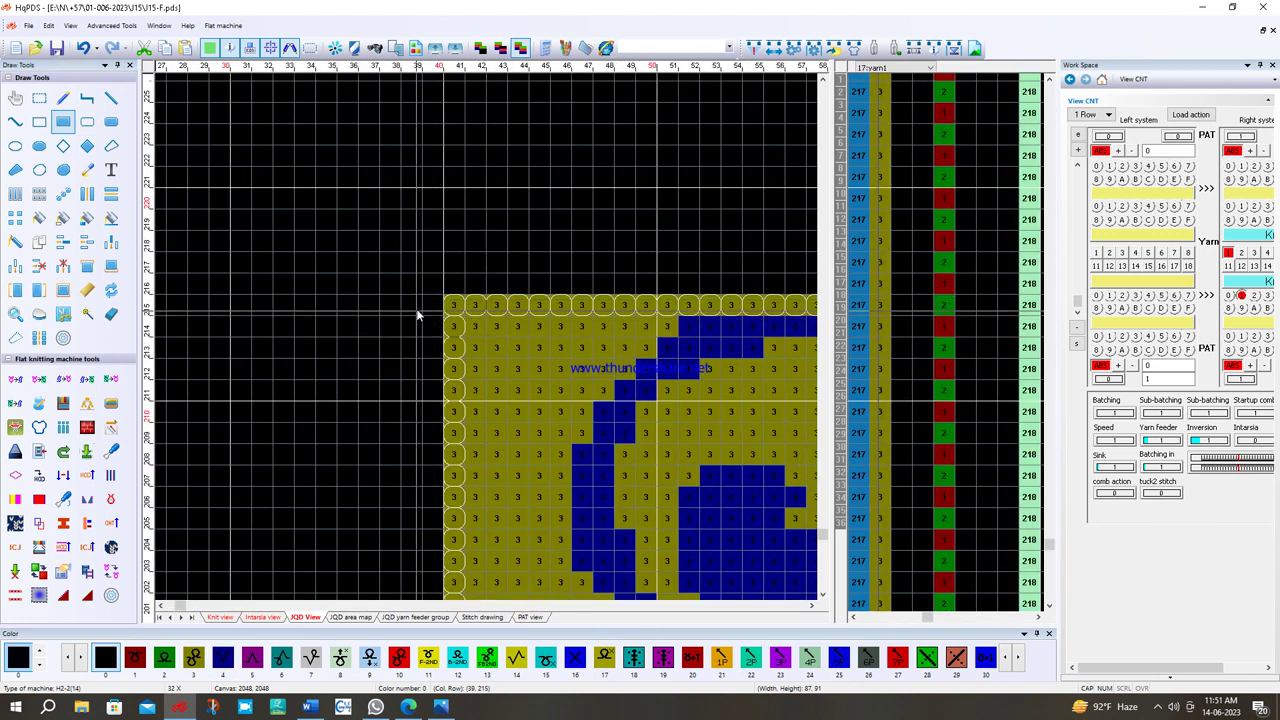
pyautogui.scroll(-4, 349, 415)
# - Cover the entire copied tiger area in the JQD View with a filled rectangle in color 5
pyautogui.click(39, 97)
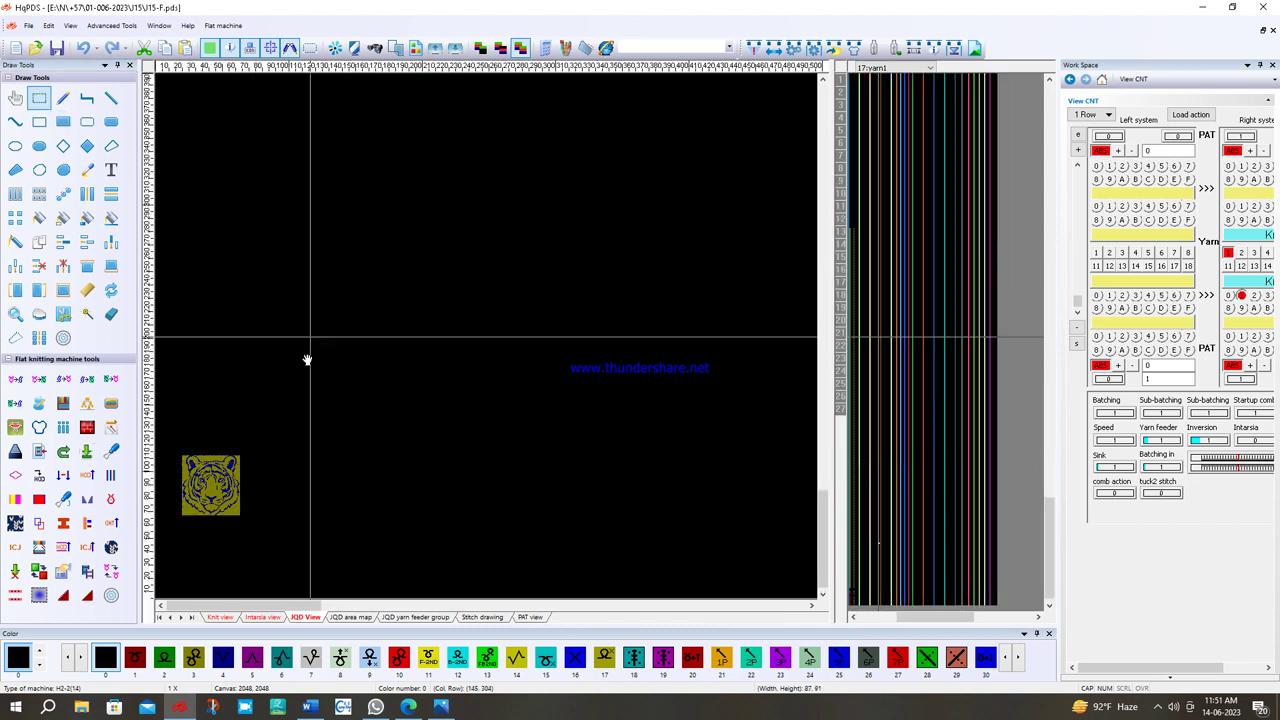
pyautogui.scroll(2, 306, 357)
pyautogui.scroll(2, 330, 345)
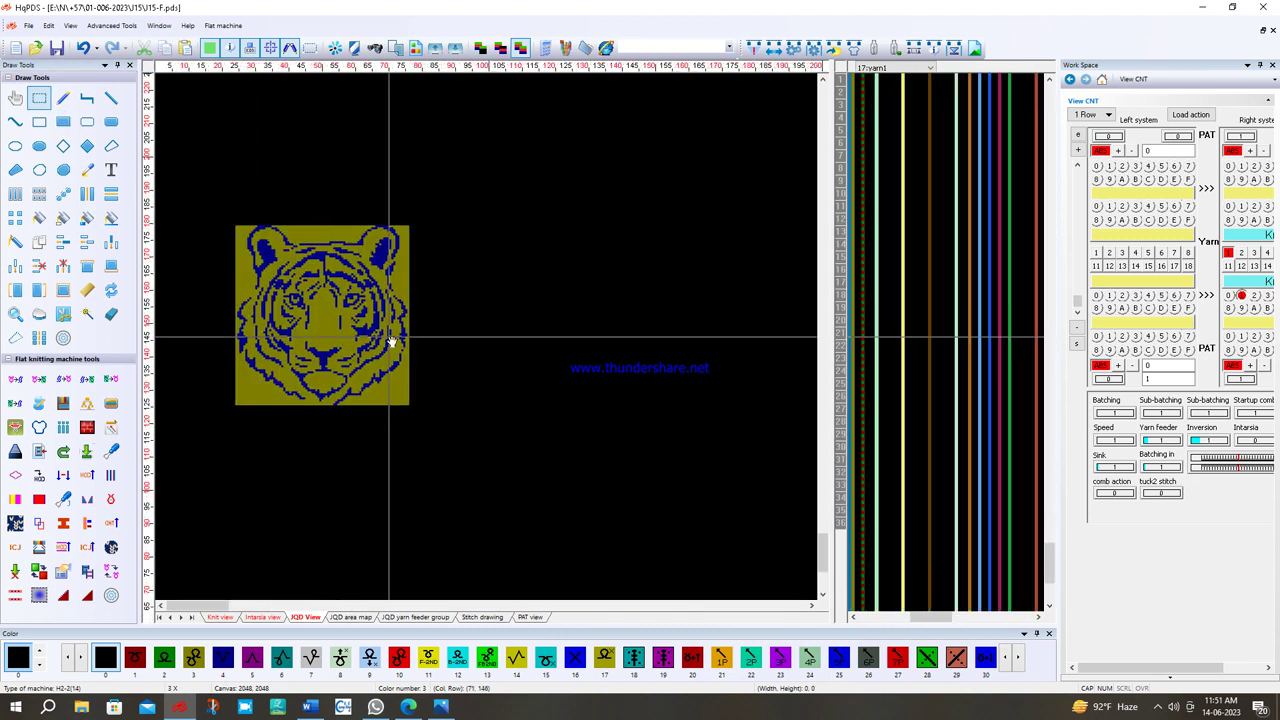
pyautogui.scroll(2, 390, 340)
pyautogui.click(252, 660)
pyautogui.click(63, 121)
pyautogui.scroll(-4, 183, 514)
pyautogui.scroll(5, 183, 514)
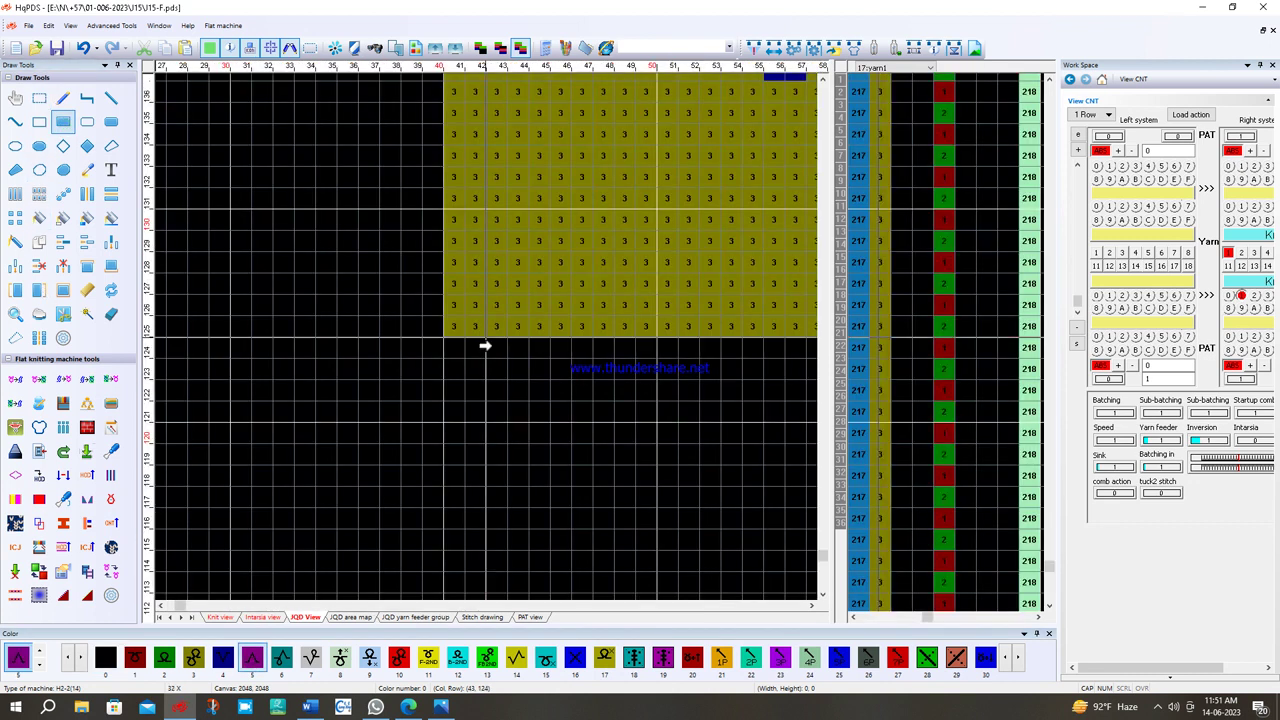
pyautogui.moveTo(445, 335); pyautogui.dragTo(673, 204)
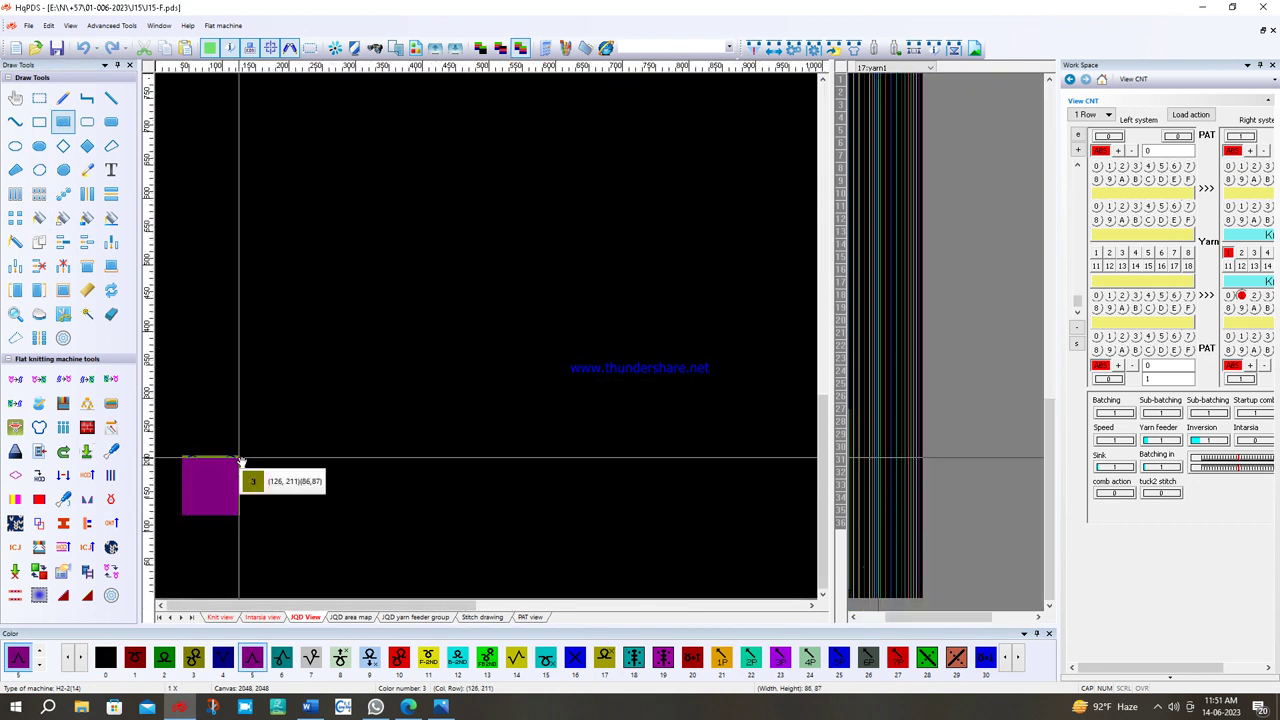
pyautogui.scroll(5, 240, 478)
pyautogui.scroll(-5, 290, 436)
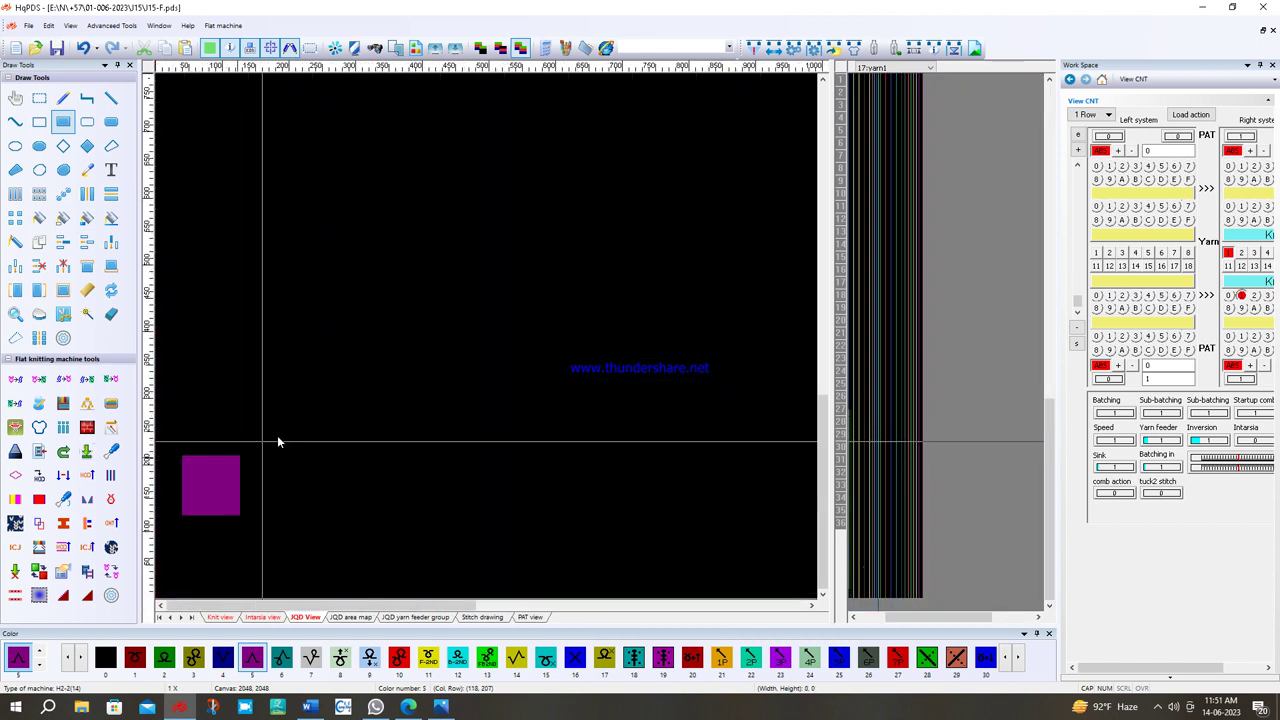
# - Copy the selected 87 by 91 tiger head from the Intarsia view to the Knit view
pyautogui.click(247, 617)
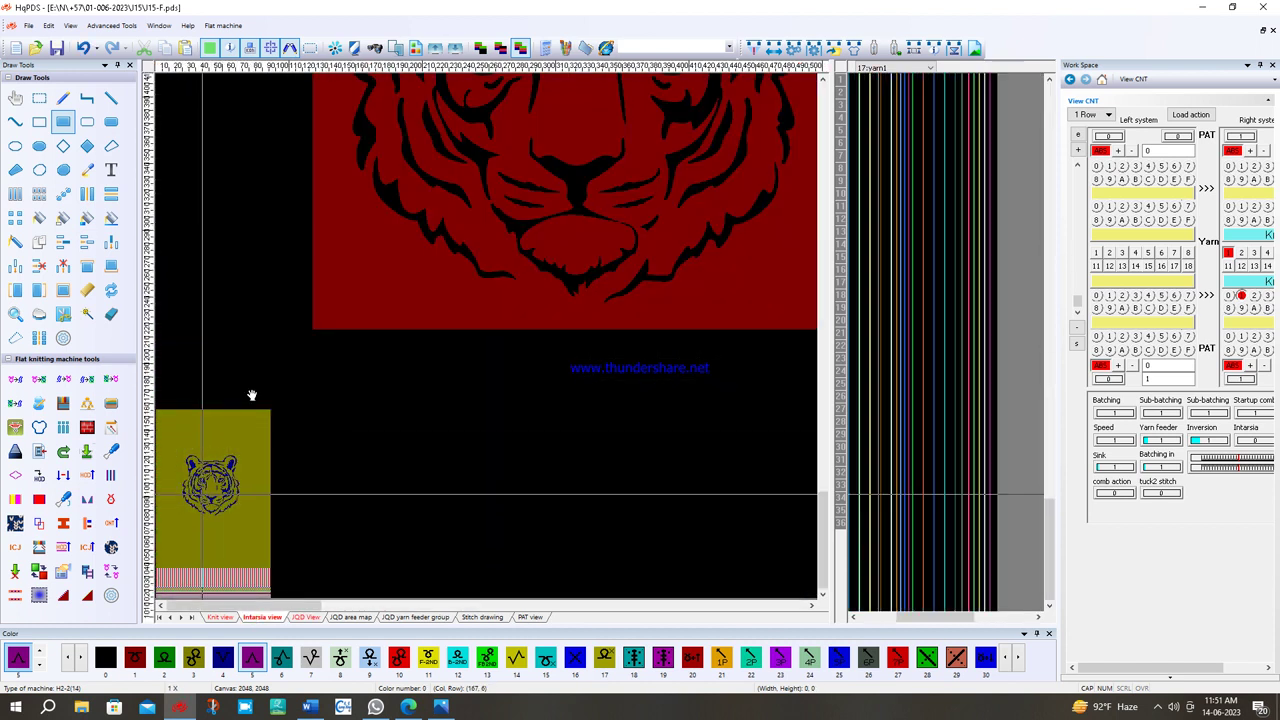
pyautogui.scroll(2, 243, 578)
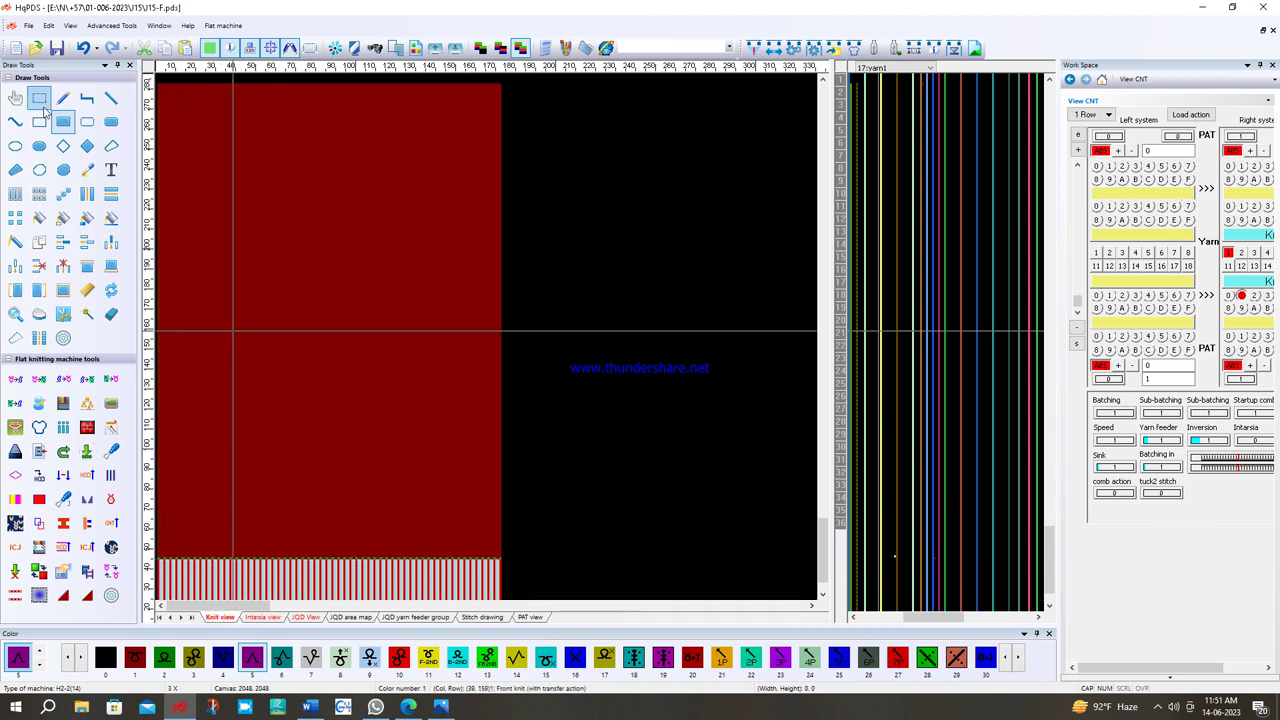
pyautogui.click(260, 617)
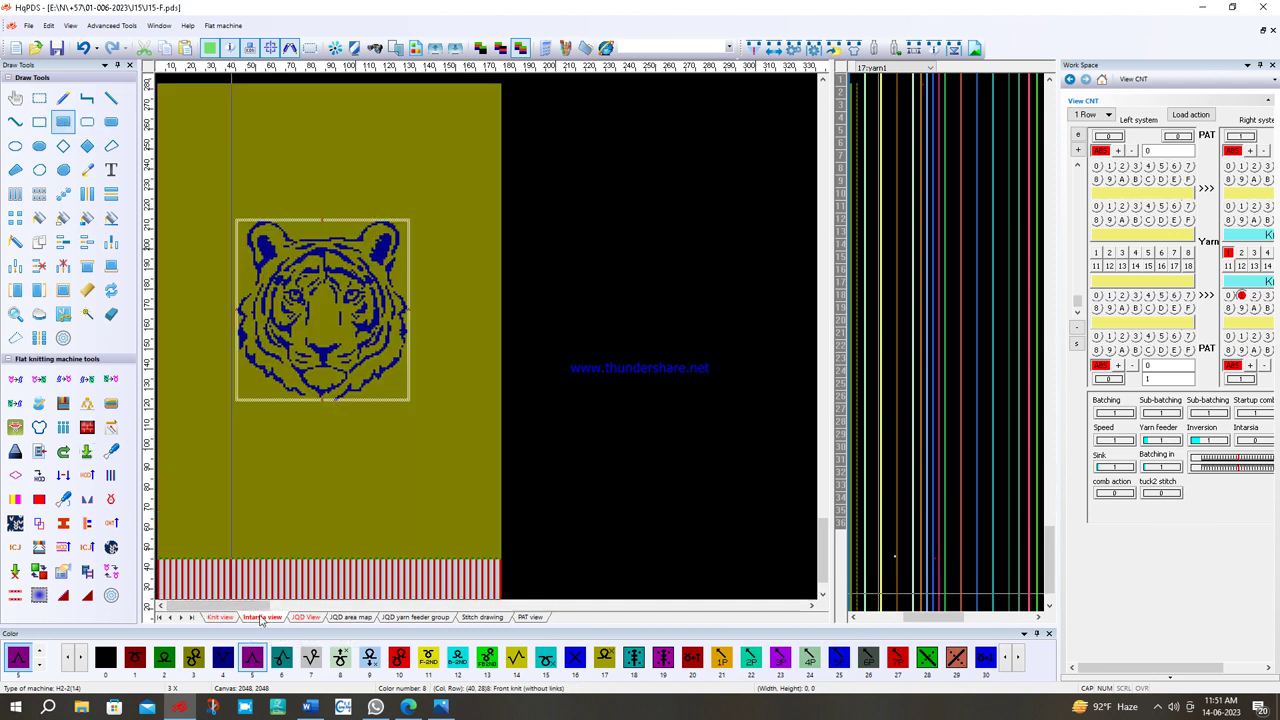
pyautogui.rightClick(339, 388)
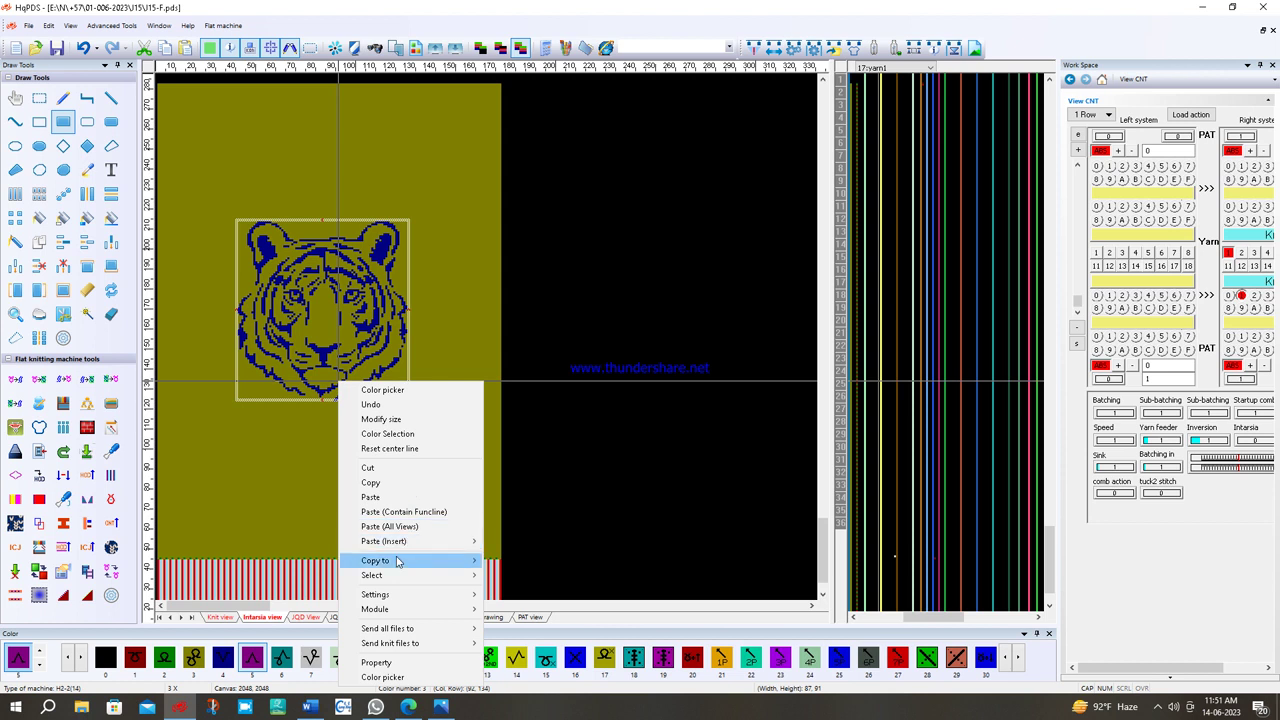
pyautogui.moveTo(440, 561)
pyautogui.click(535, 597)
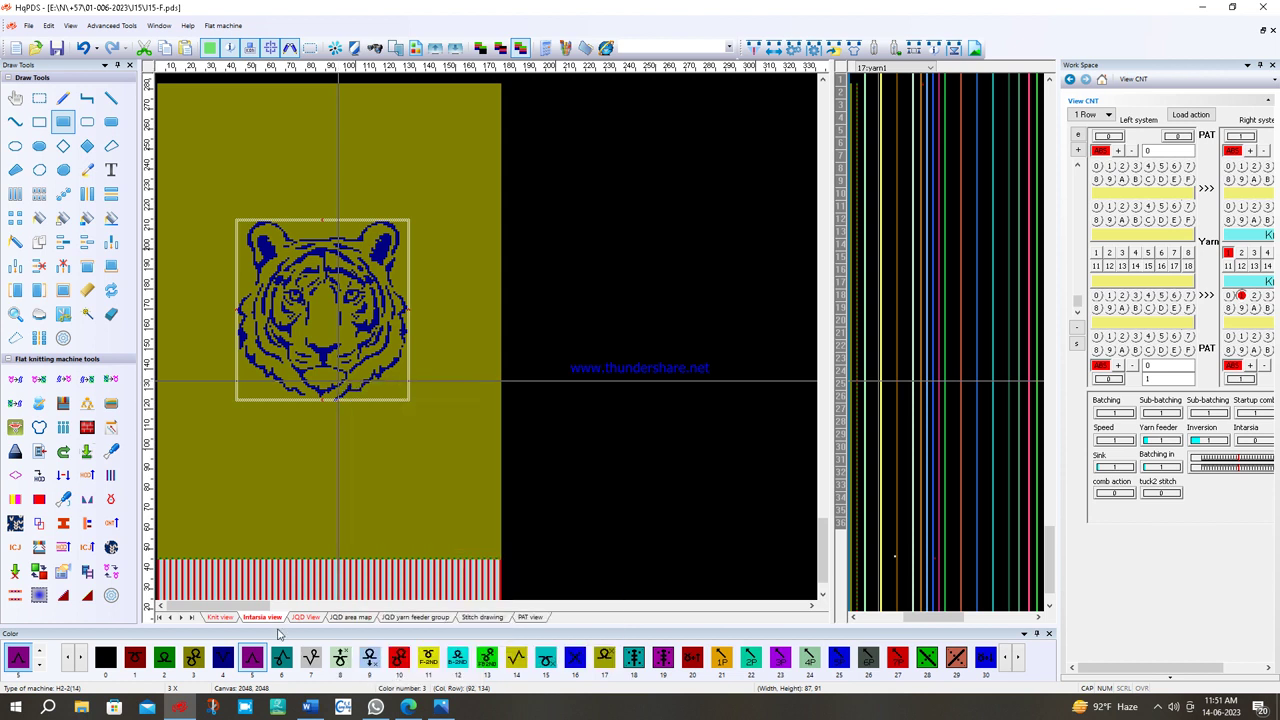
pyautogui.click(221, 617)
# - In the Knit view tiger selection, replace color 3 with color 1 and color 4 with pale green, and clear the selection
pyautogui.click(87, 218)
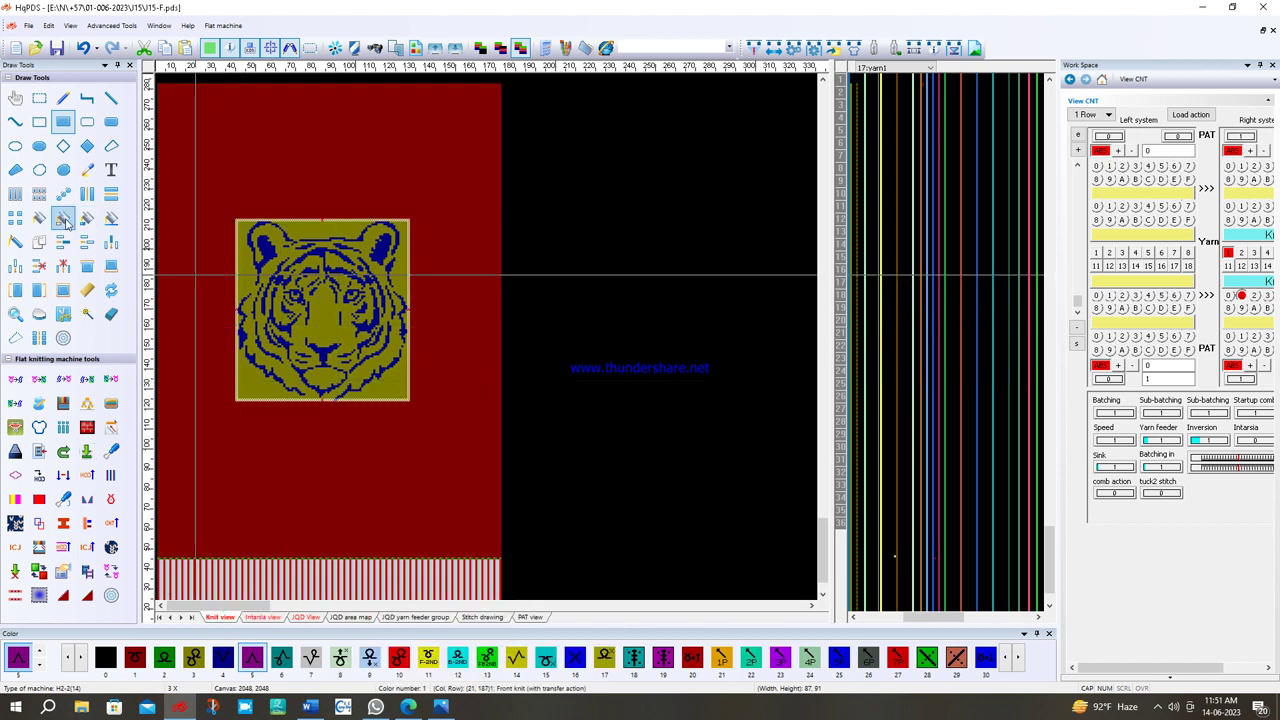
pyautogui.click(256, 285)
pyautogui.click(443, 122)
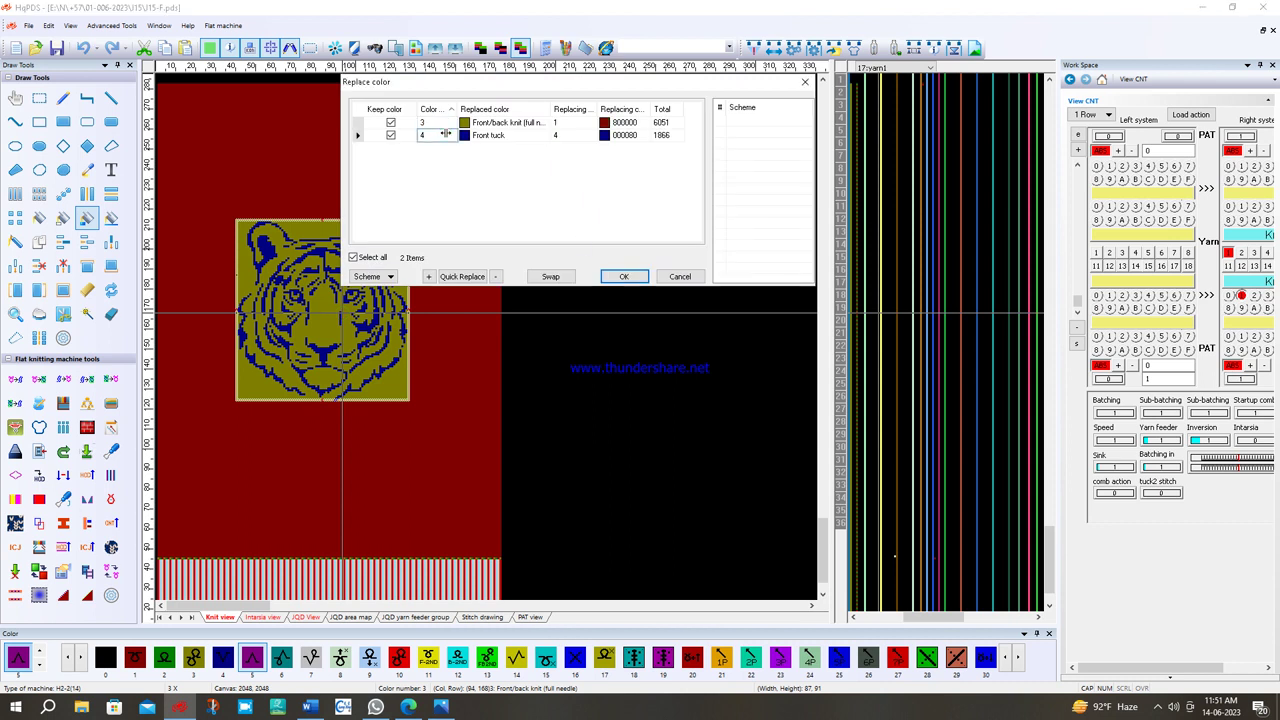
pyautogui.click(623, 276)
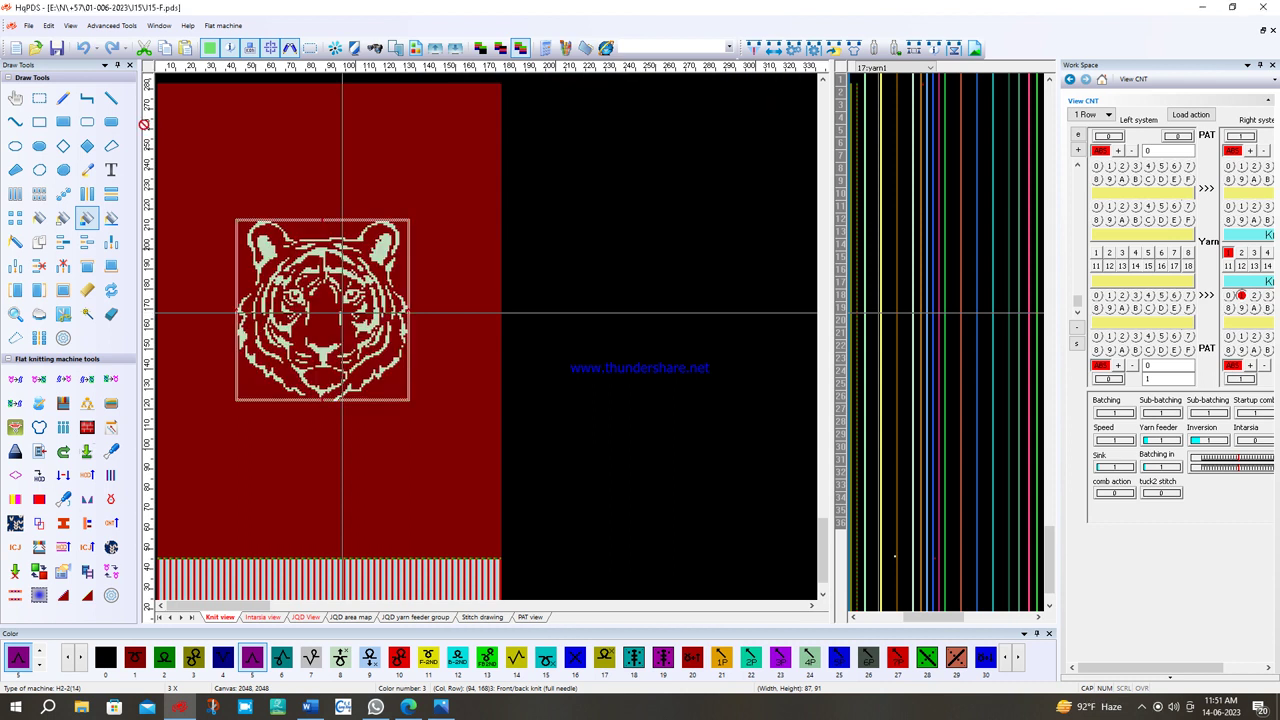
pyautogui.click(39, 98)
pyautogui.click(412, 291)
pyautogui.scroll(-2, 412, 291)
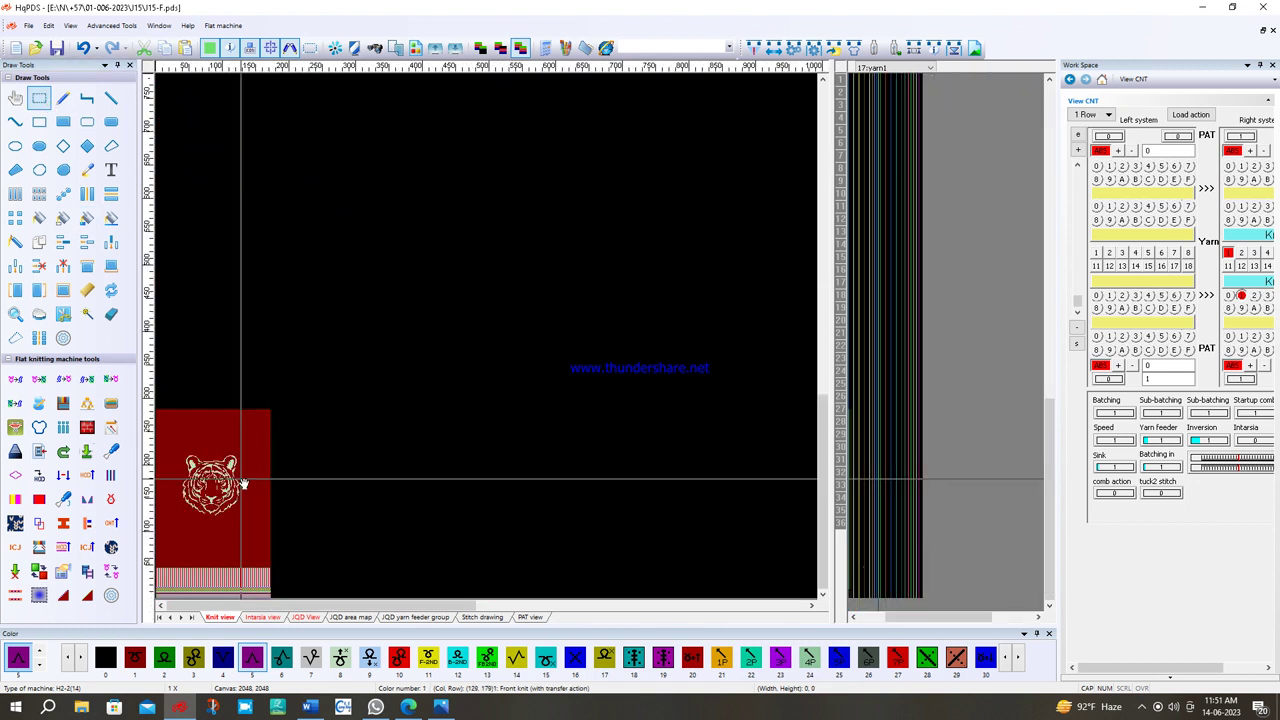
# - Clear the selection around the tiger head in the Intarsia view
pyautogui.click(274, 618)
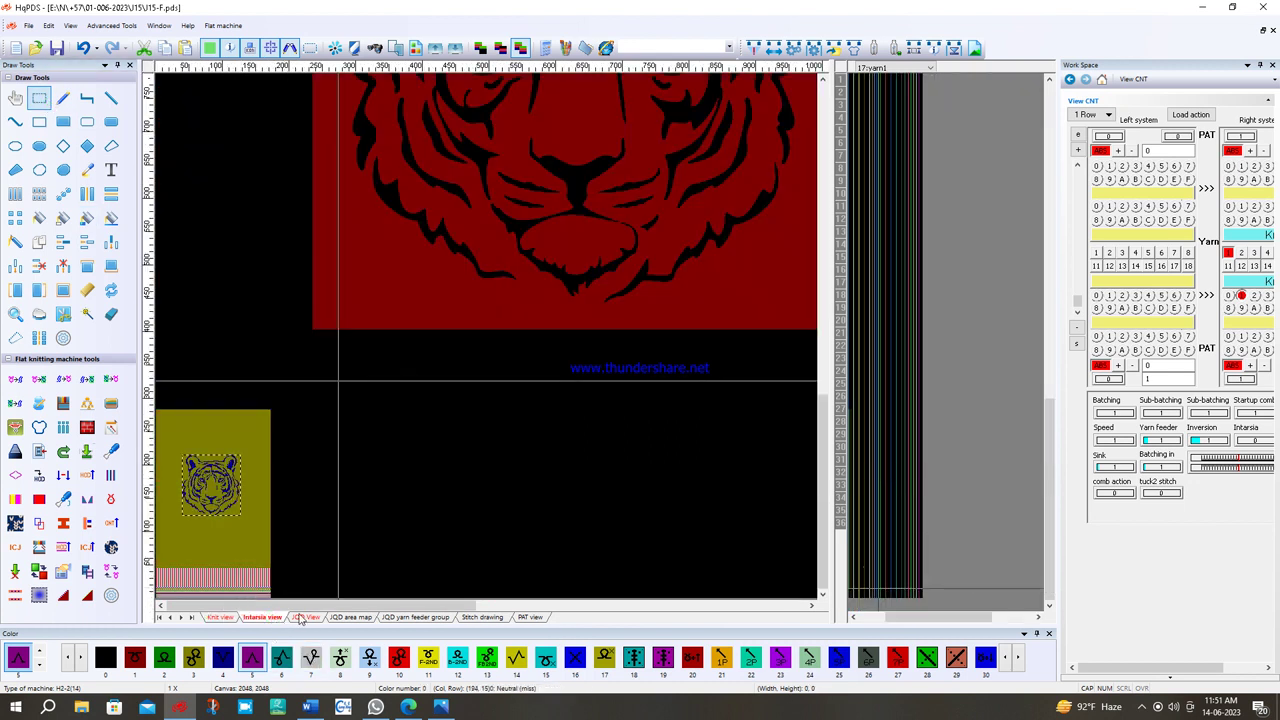
pyautogui.click(302, 618)
pyautogui.click(276, 618)
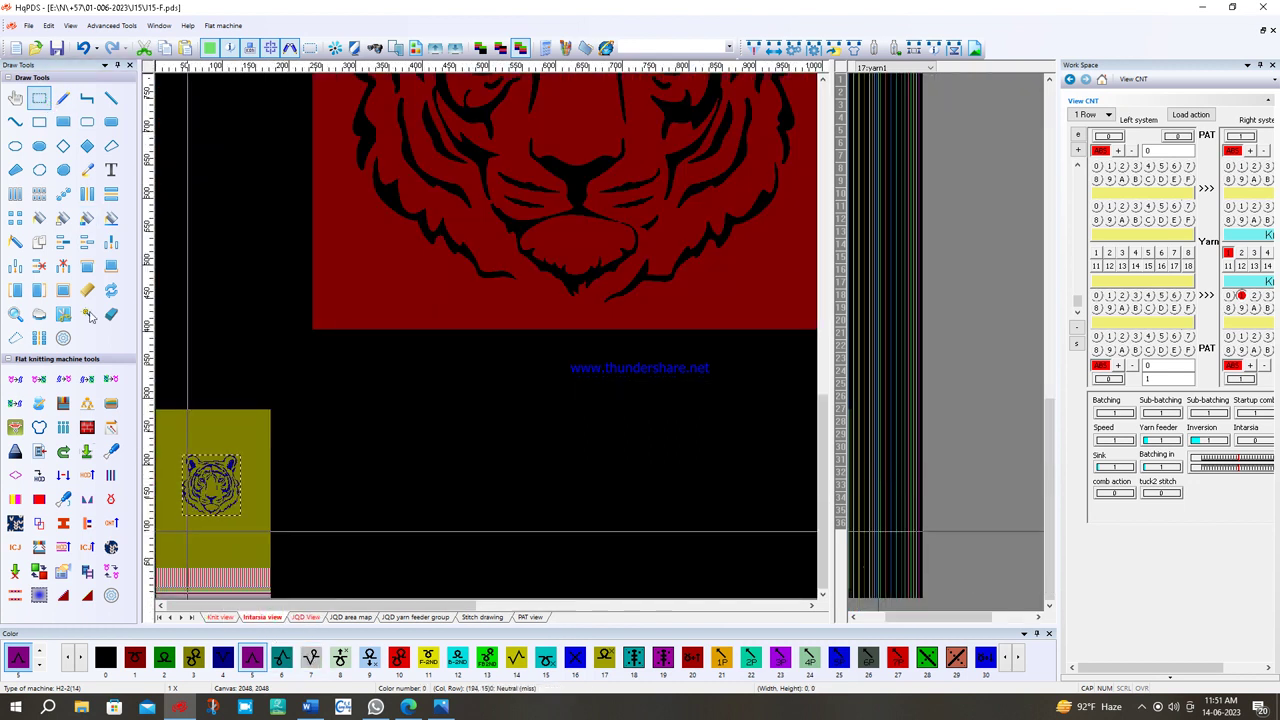
pyautogui.click(40, 101)
pyautogui.click(235, 444)
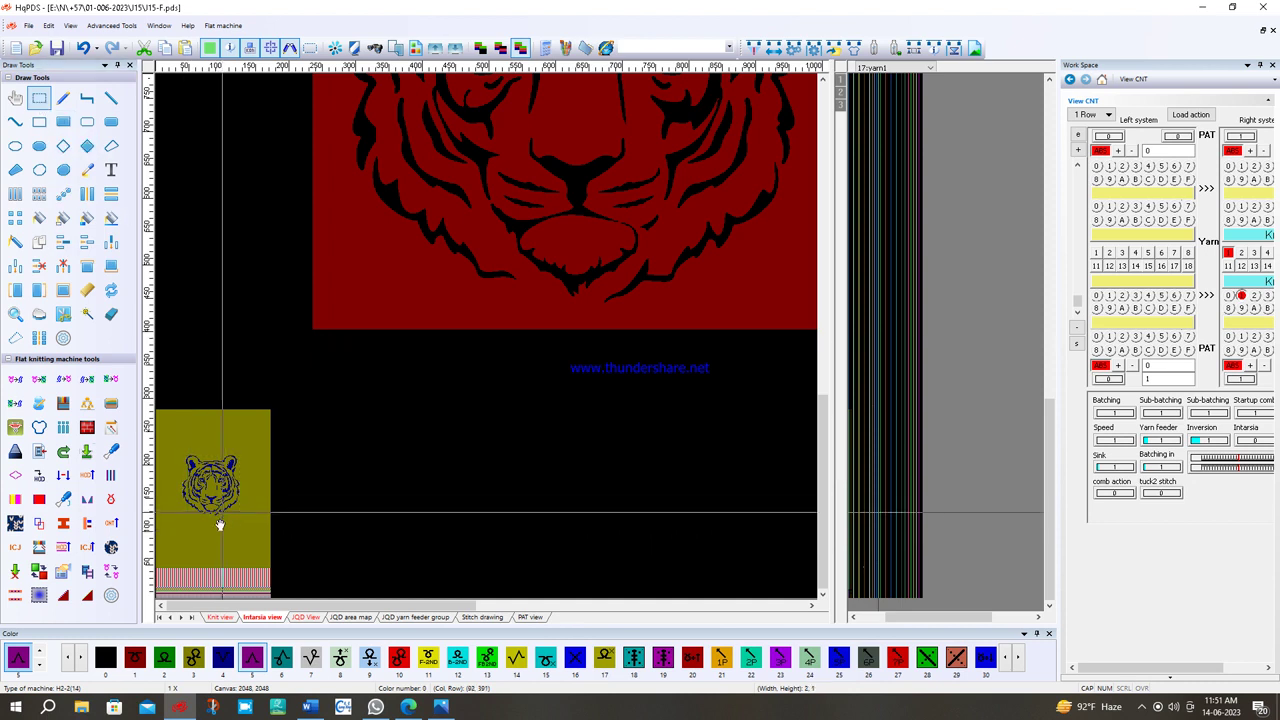
# - At row 125 of the jacquard area, set the weave mode to 171 Multicolor local JQD with 5: deer, and the third cell to 1
pyautogui.click(300, 618)
pyautogui.scroll(5, 211, 508)
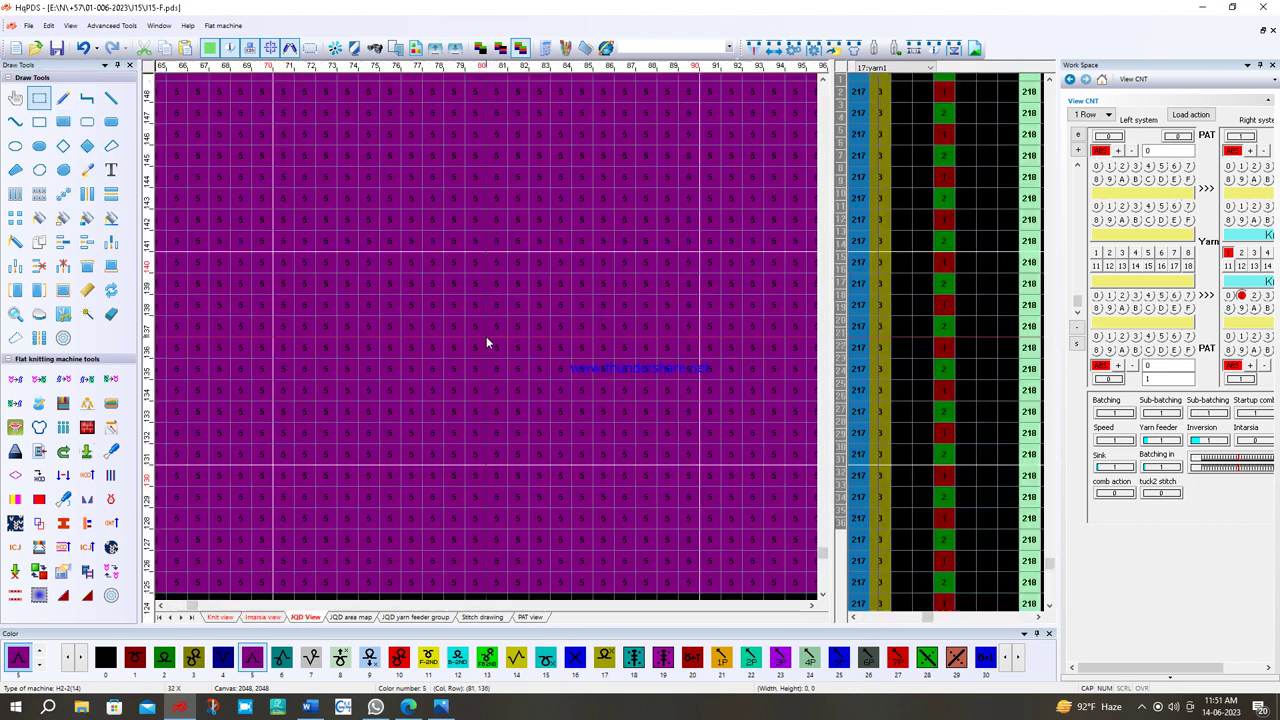
pyautogui.scroll(-3, 491, 345)
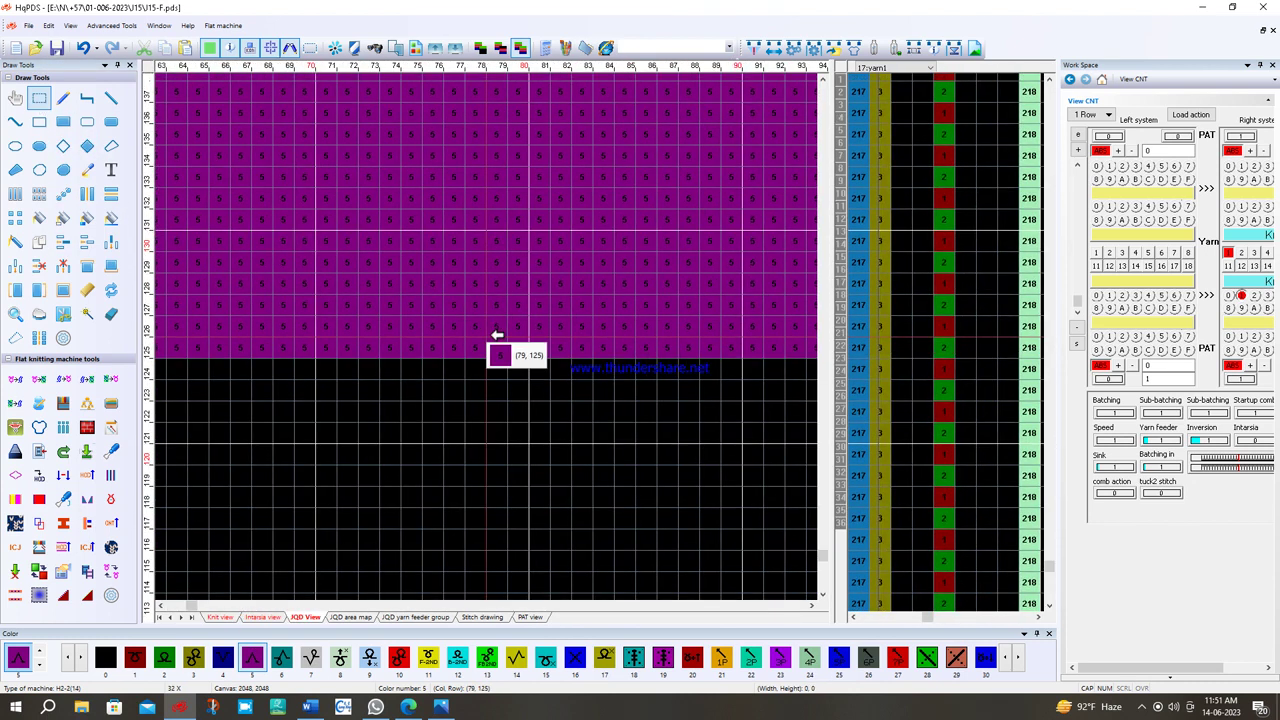
pyautogui.click(842, 269)
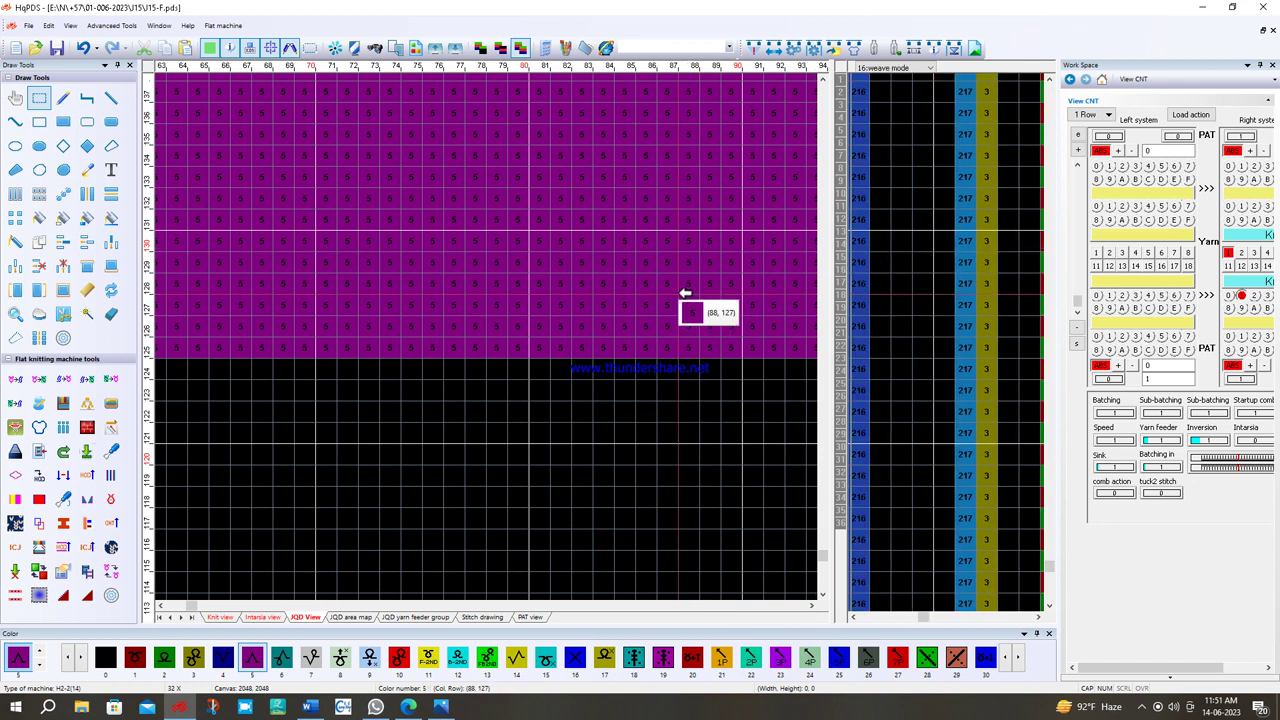
pyautogui.rightClick(884, 349)
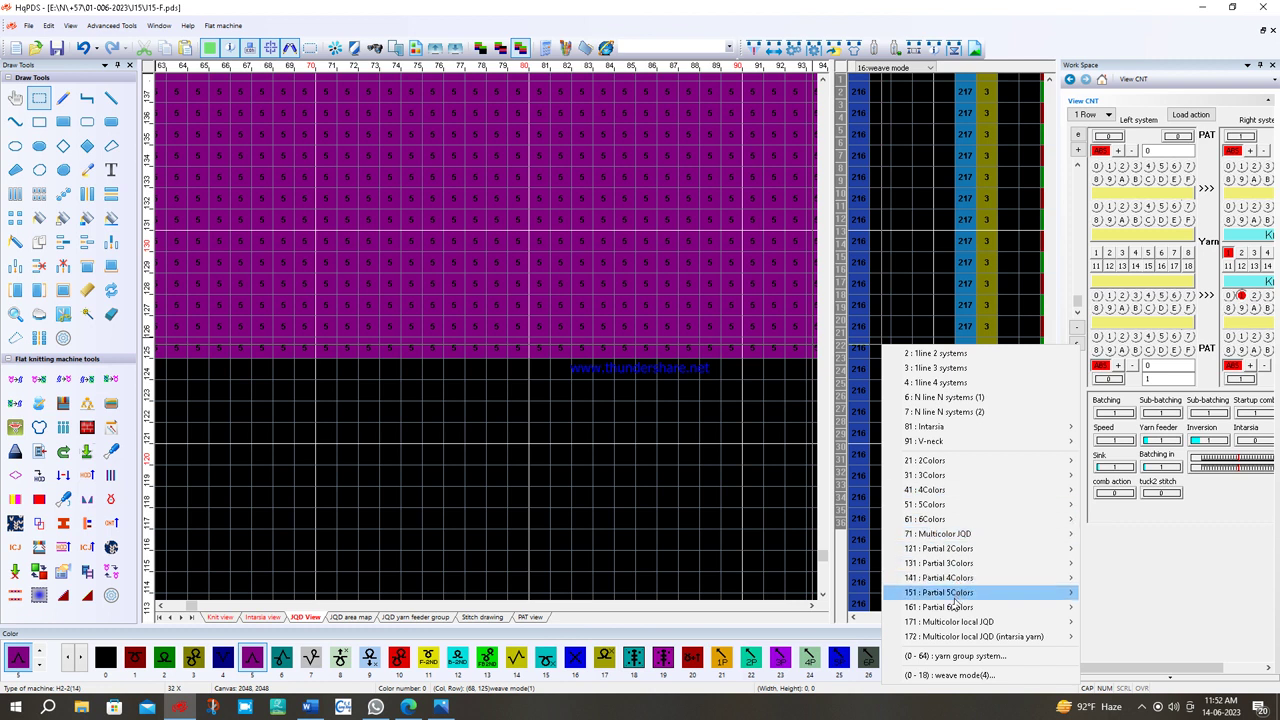
pyautogui.moveTo(927, 622)
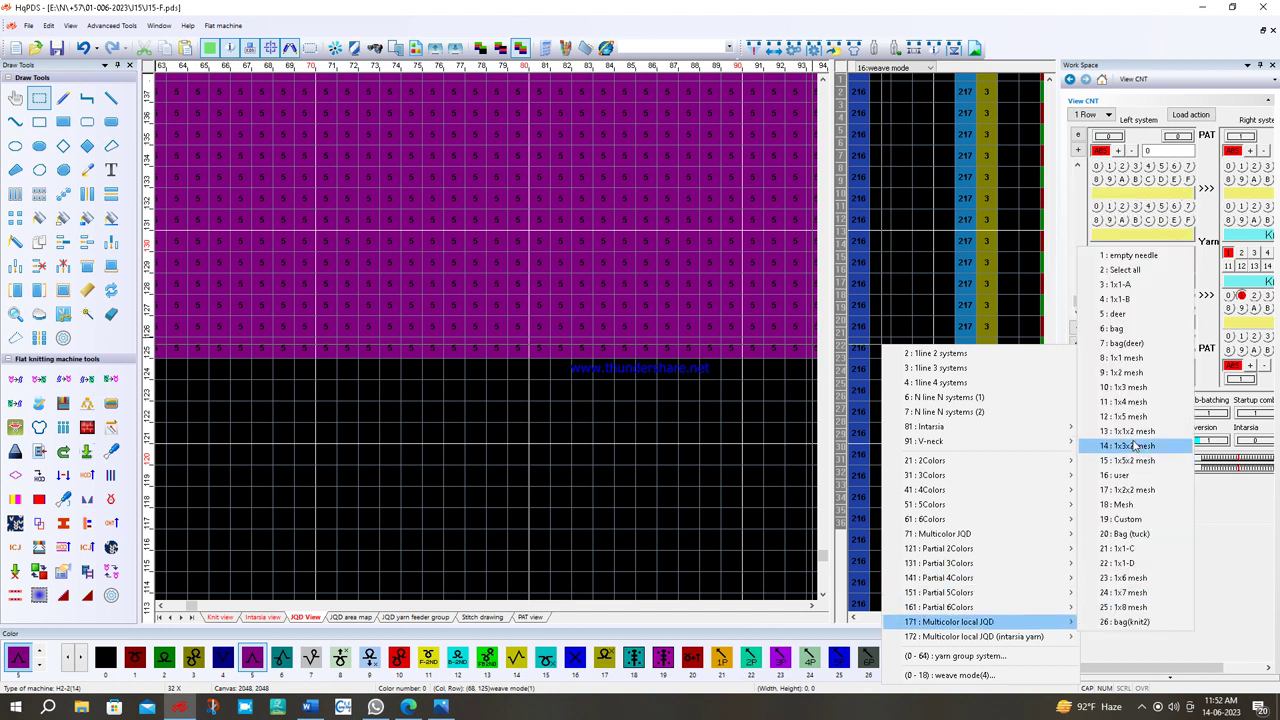
pyautogui.click(1120, 316)
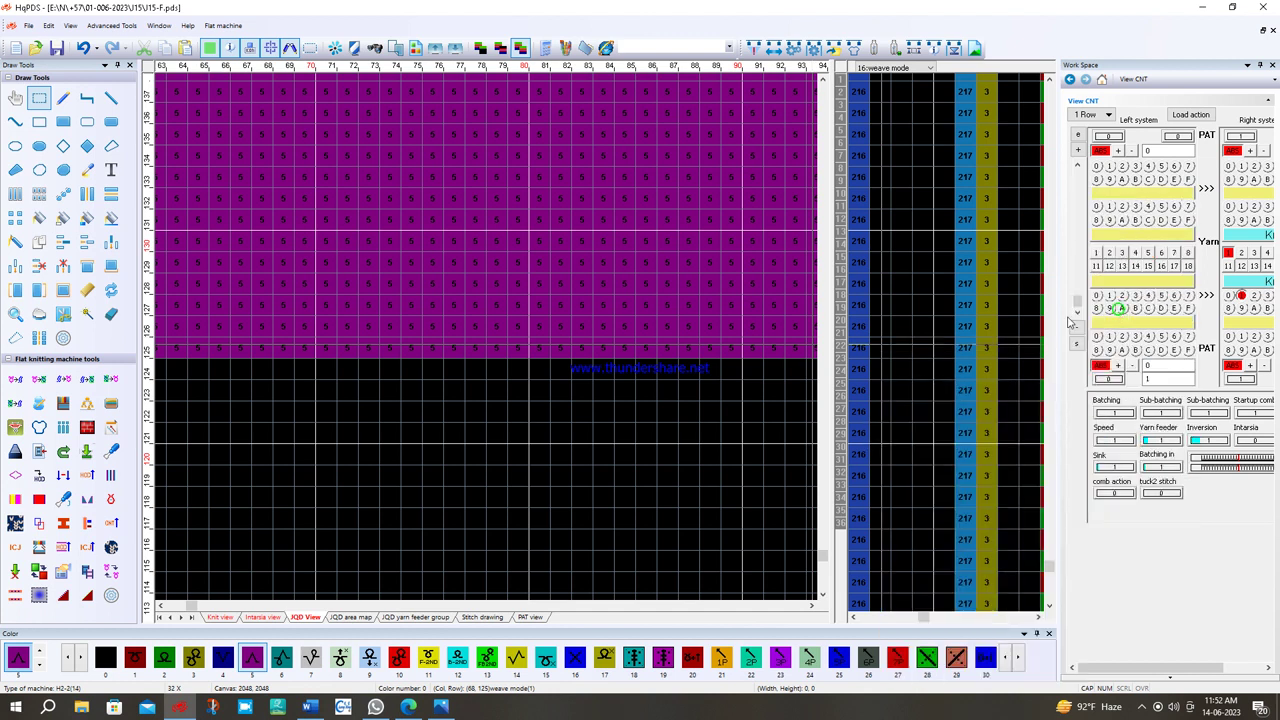
pyautogui.click(891, 352)
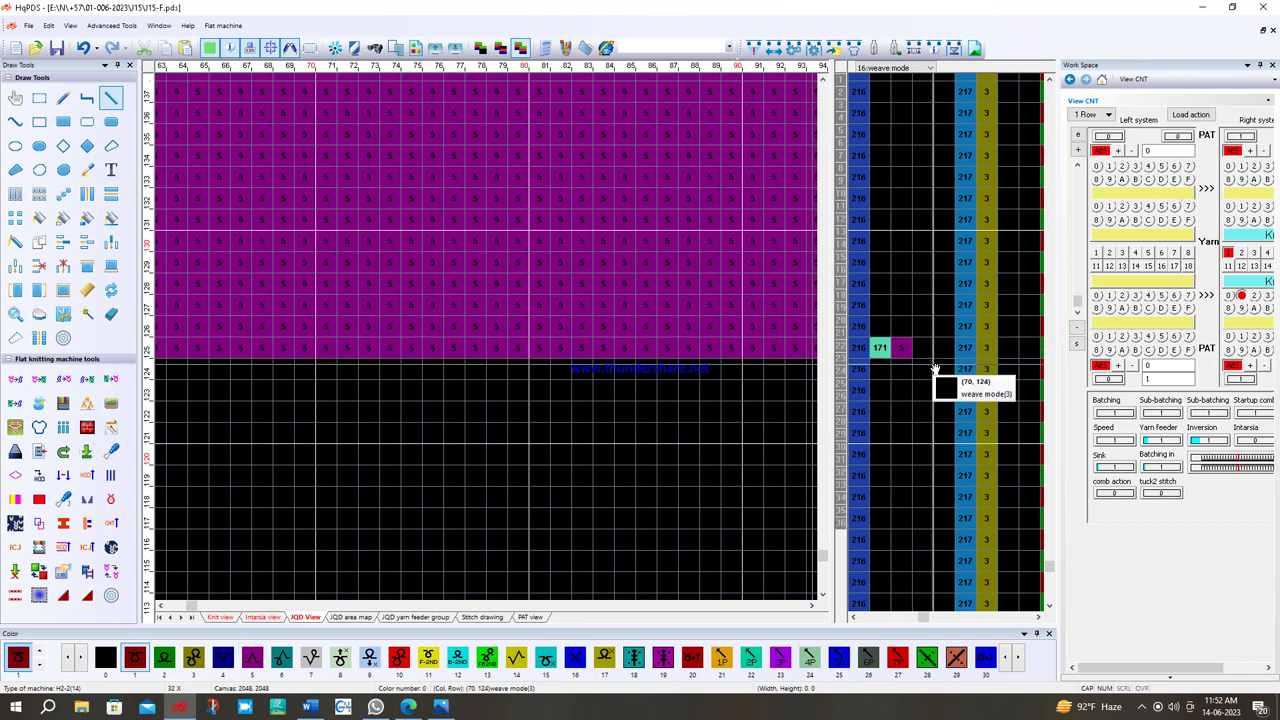
pyautogui.click(922, 348)
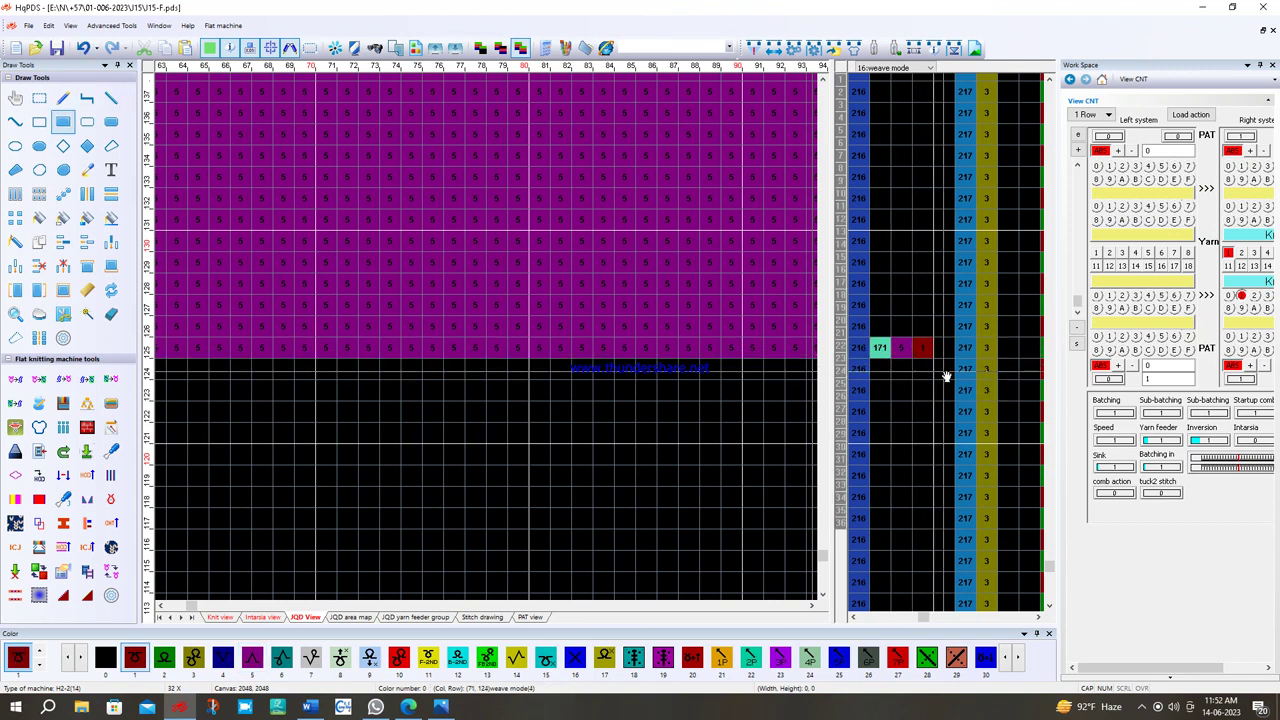
# - Repeat the 171, 5, 1 weave mode entries upward through row 214, covering the full height of the jacquard area
pyautogui.press('c')
pyautogui.moveTo(882, 351); pyautogui.dragTo(922, 351)
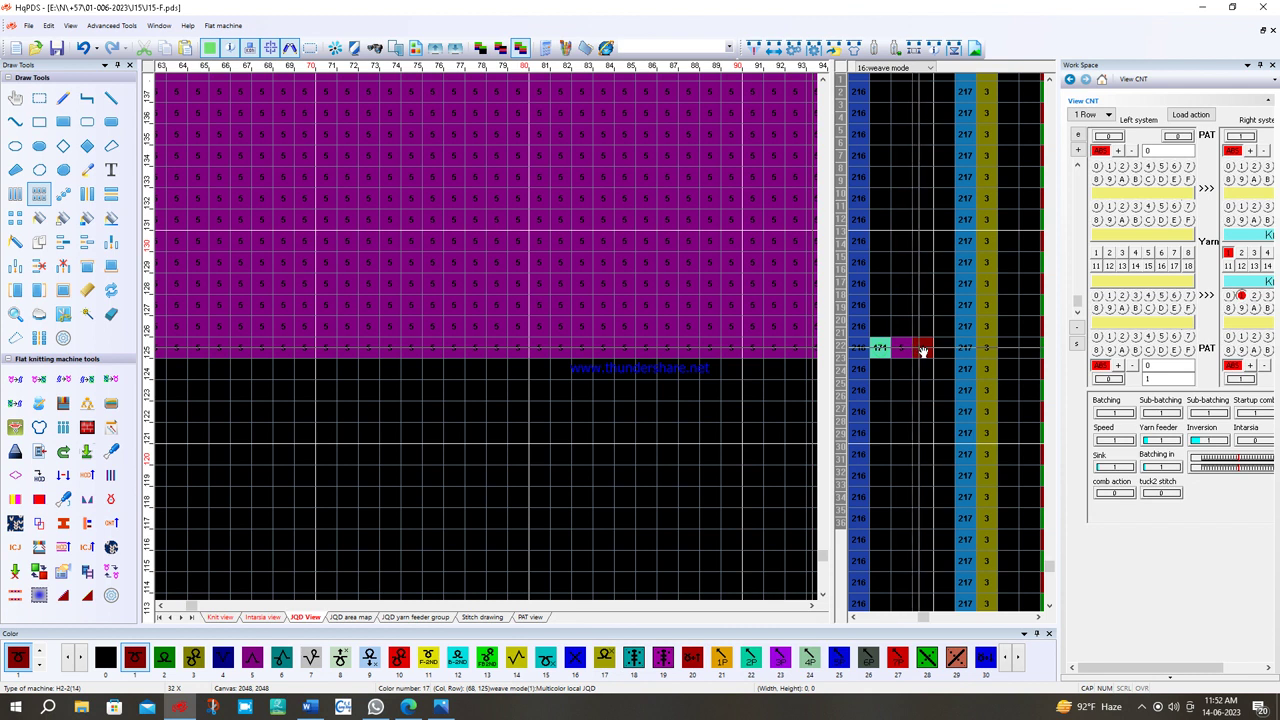
pyautogui.click(901, 352)
pyautogui.scroll(-5, 737, 268)
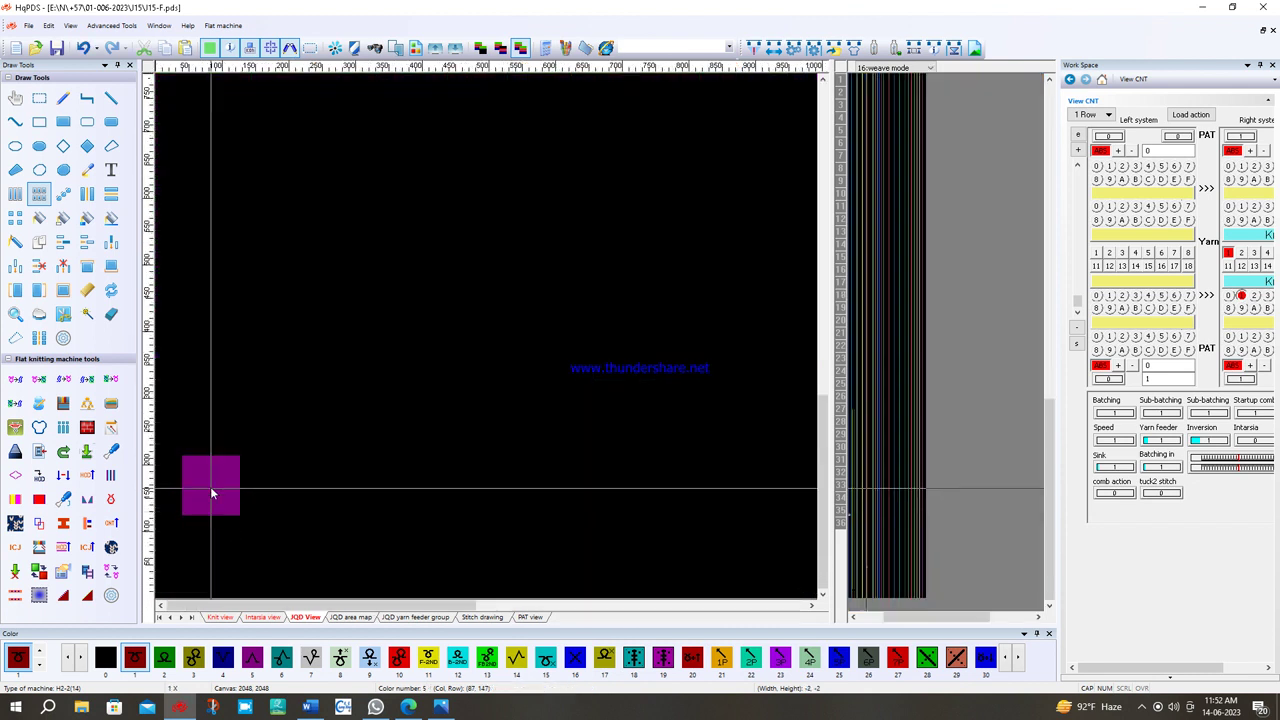
pyautogui.scroll(5, 486, 335)
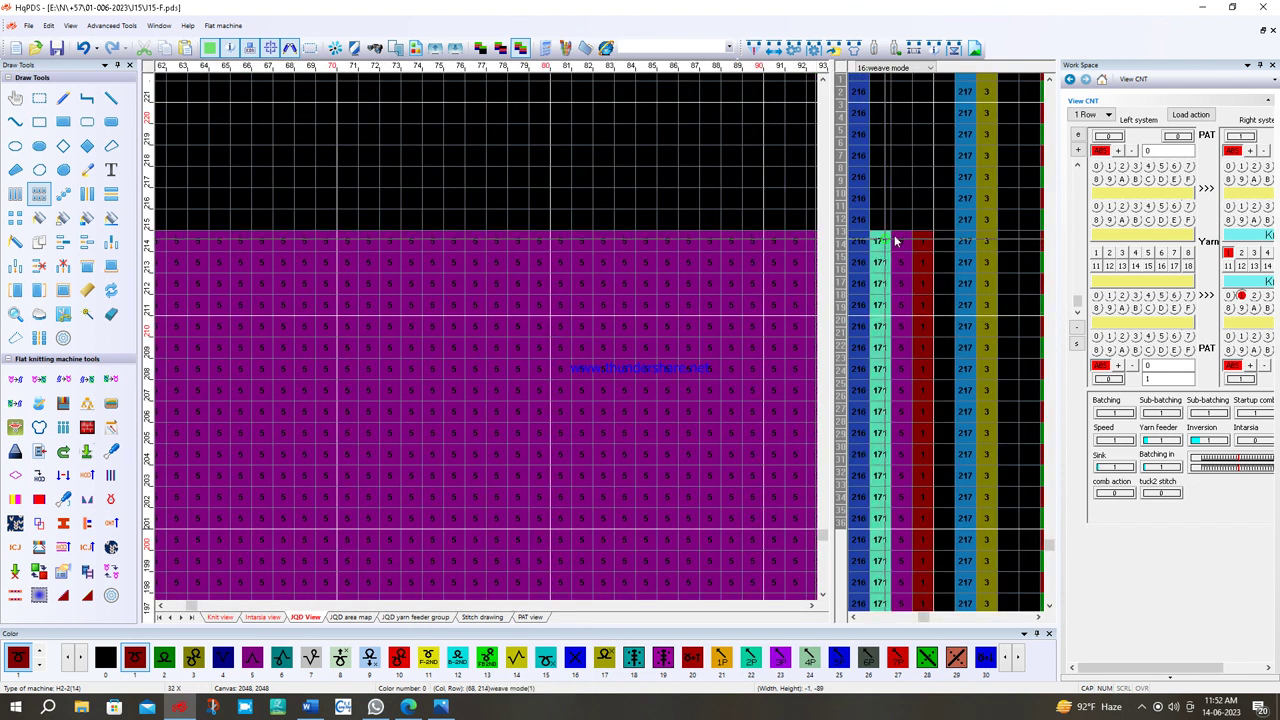
pyautogui.scroll(-5, 490, 395)
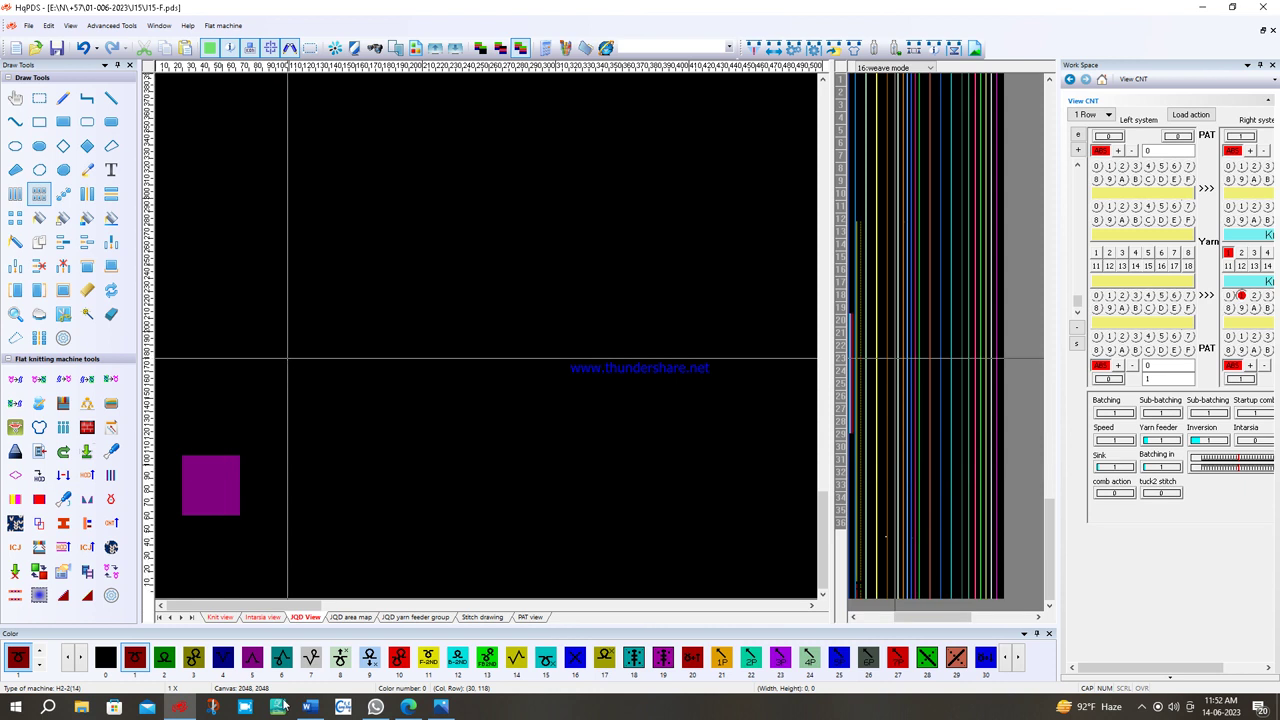
pyautogui.scroll(1, 243, 627)
# - Try to compile the tiger pattern from the Knit view
pyautogui.click(251, 618)
pyautogui.click(226, 618)
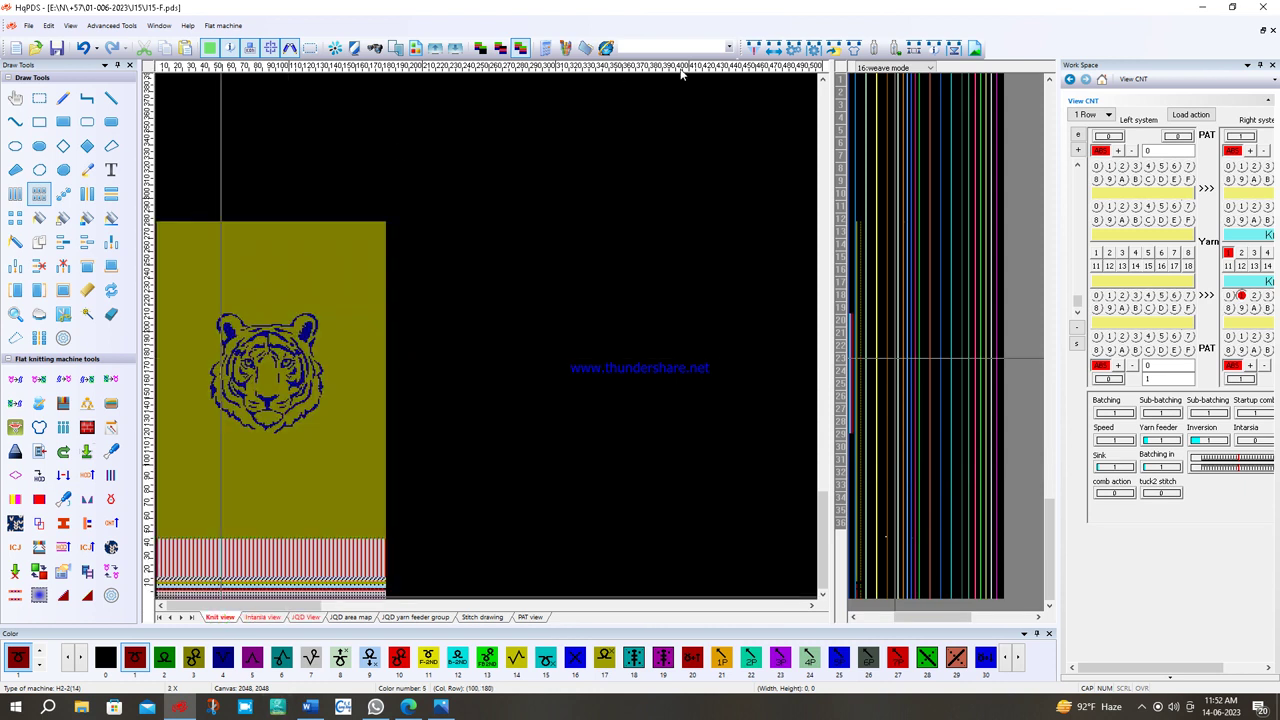
pyautogui.click(793, 48)
pyautogui.click(675, 535)
pyautogui.click(727, 535)
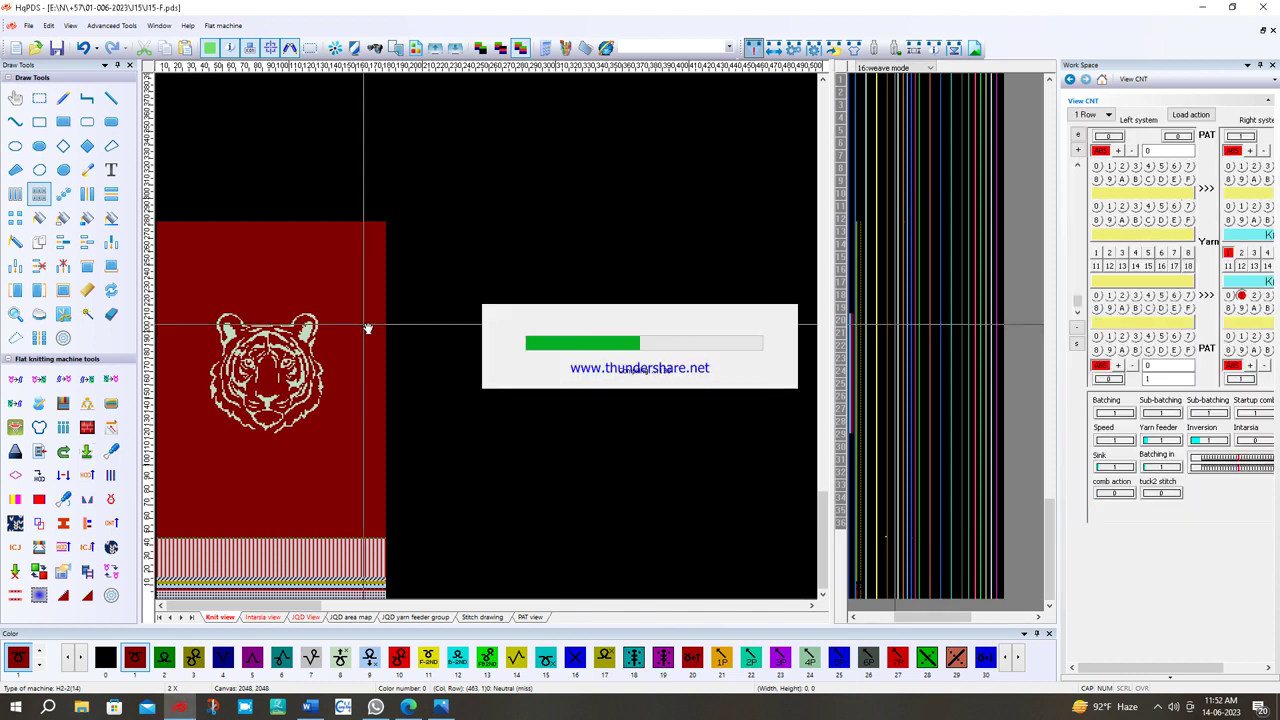
pyautogui.click(716, 384)
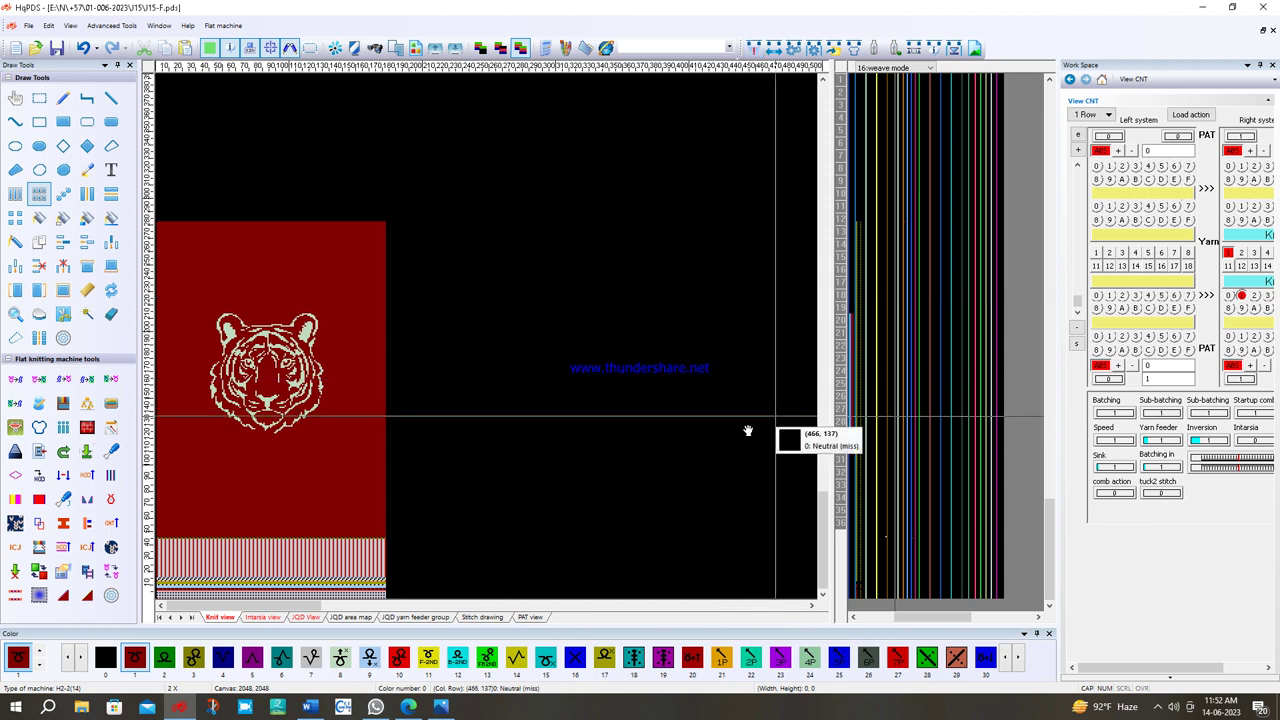
# - Show the economy function line and clear its settings beside the tiger with a filled rectangle in color 0
pyautogui.scroll(1, 278, 384)
pyautogui.scroll(2, 342, 342)
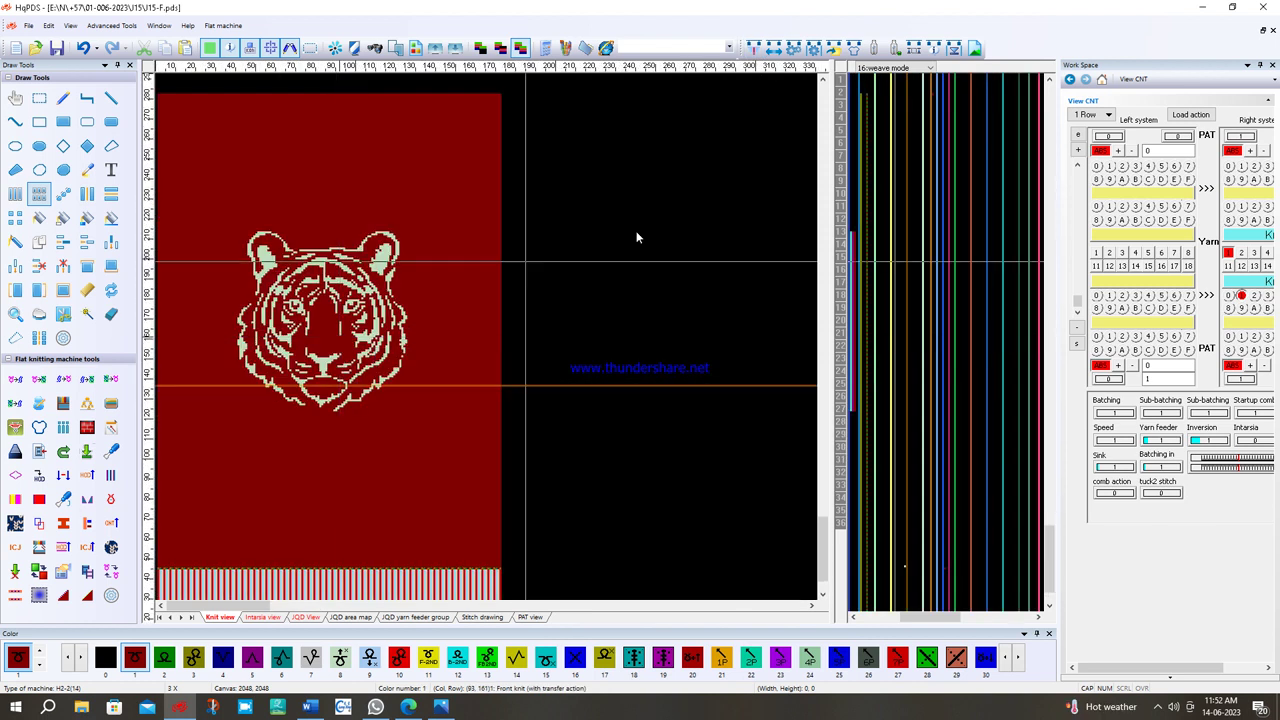
pyautogui.click(839, 81)
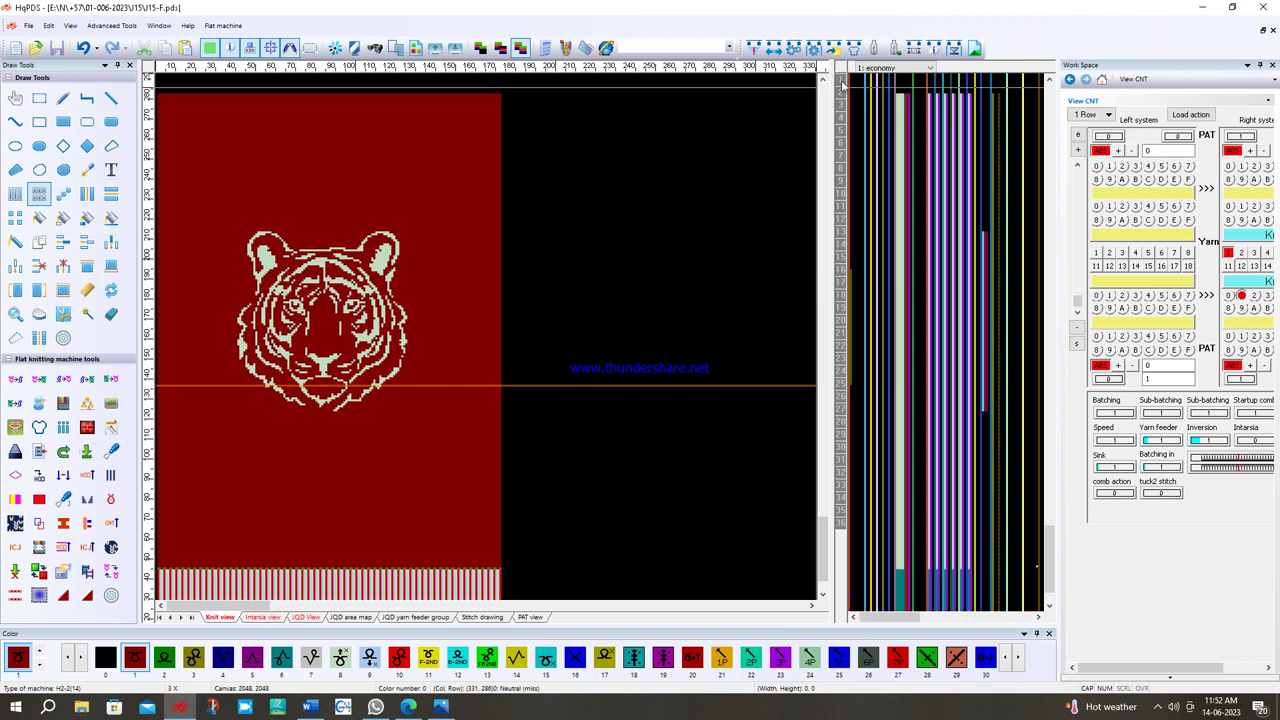
pyautogui.click(63, 121)
pyautogui.click(105, 657)
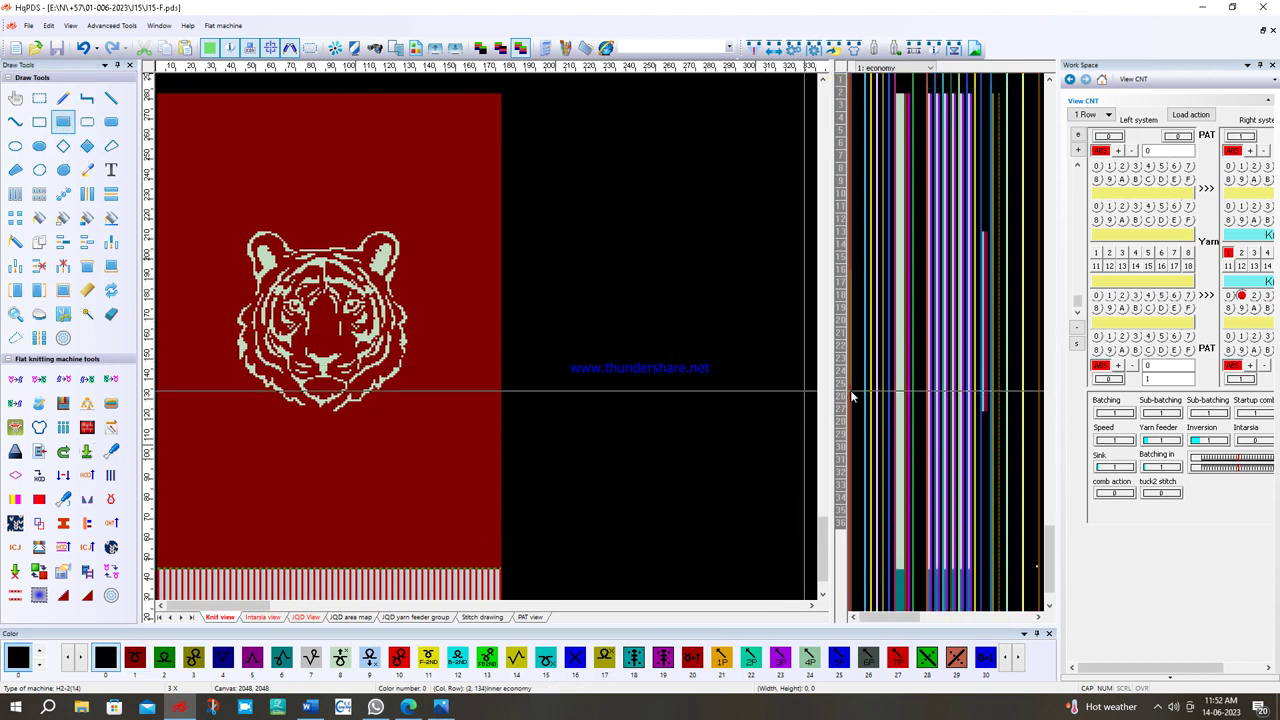
# - Compile the pattern again with the economy settings cleared
pyautogui.click(752, 48)
pyautogui.click(739, 551)
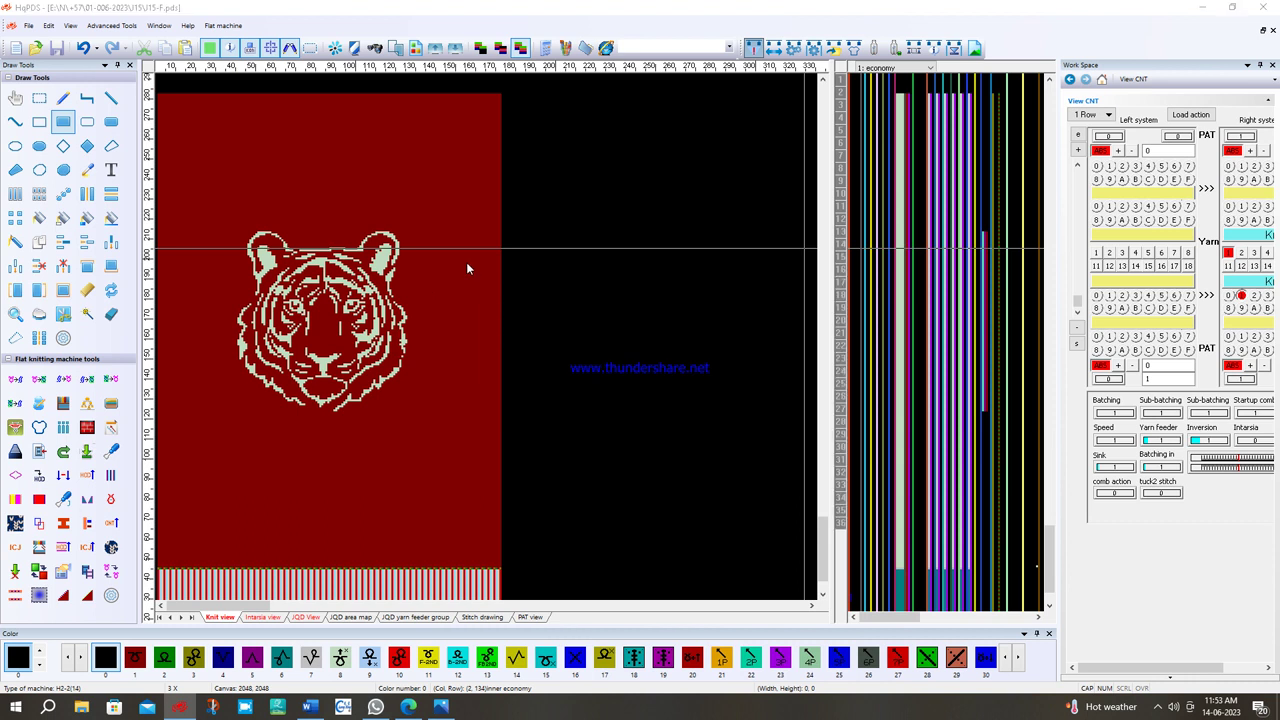
pyautogui.click(836, 449)
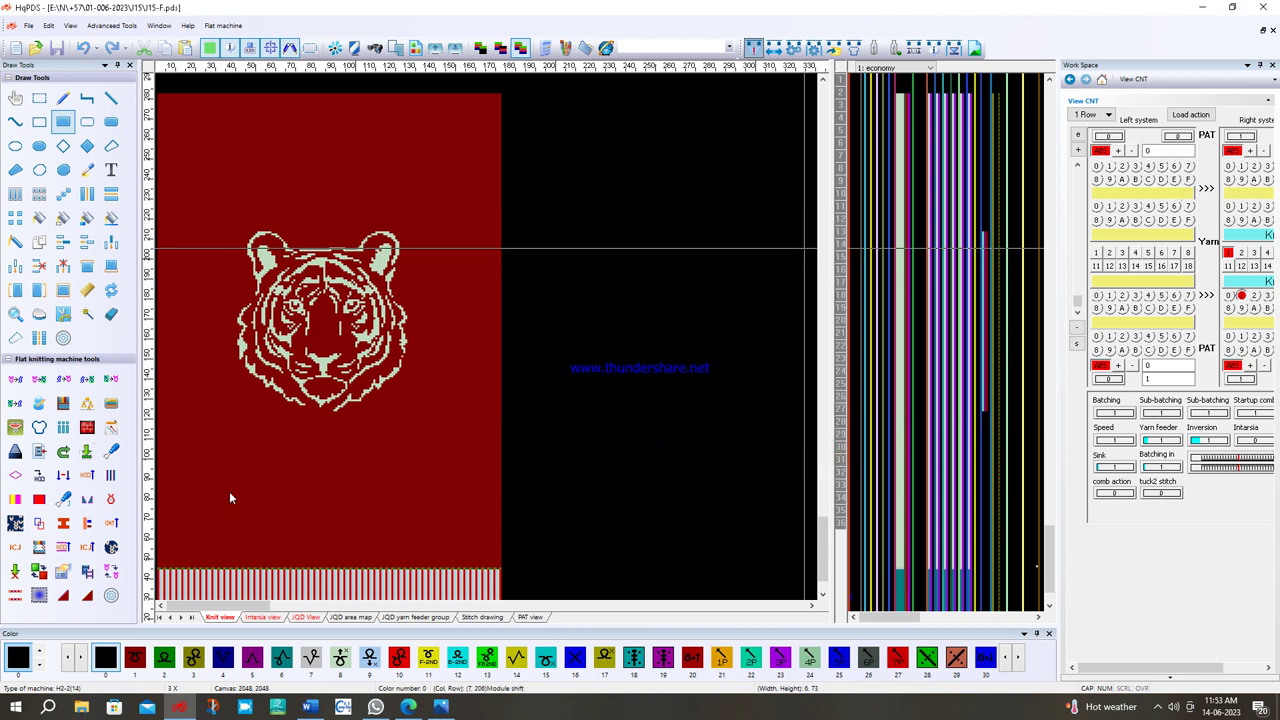
# - Load the compiled knitting program into the Knit view and examine its jacquard rows
pyautogui.click(88, 475)
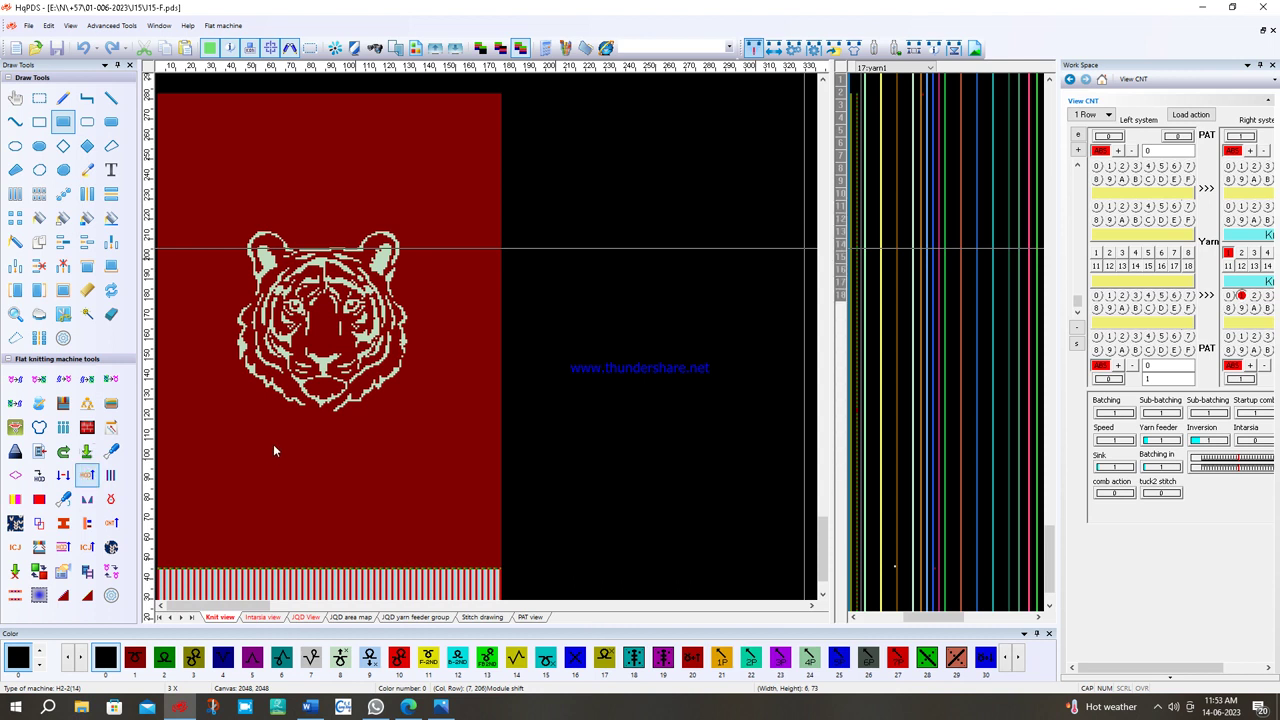
pyautogui.click(283, 392)
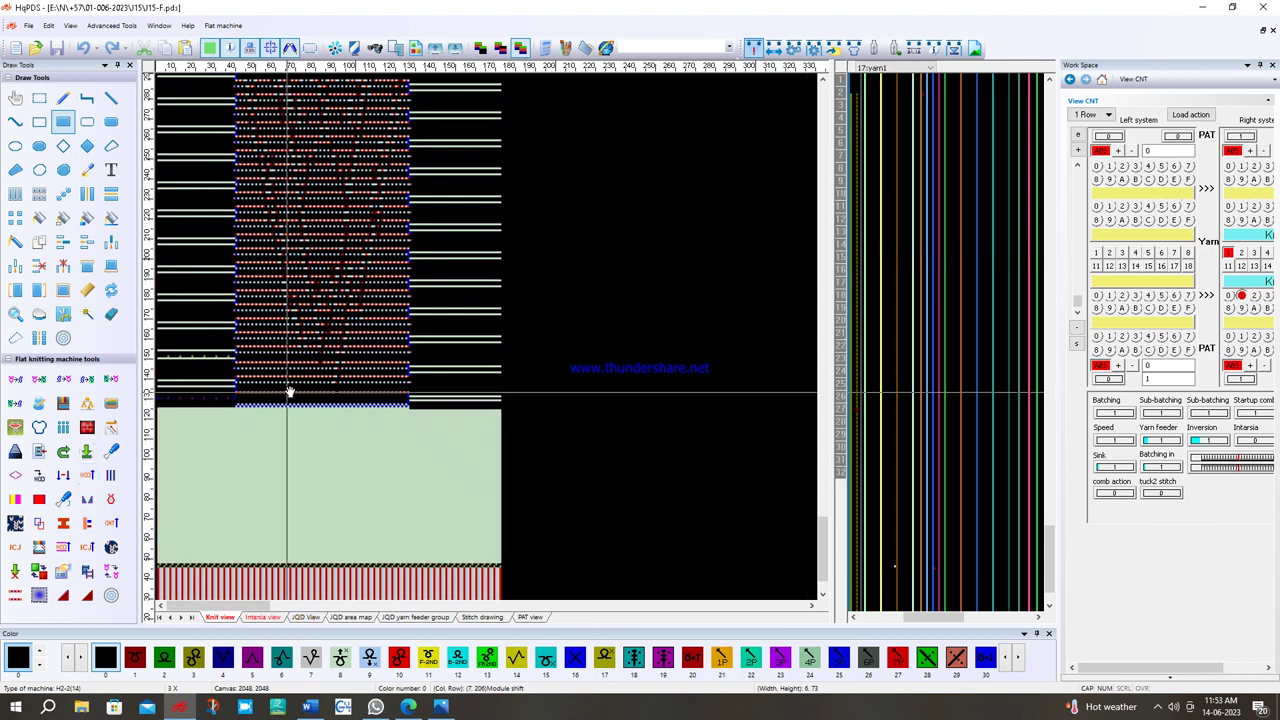
pyautogui.scroll(-2, 200, 493)
pyautogui.scroll(2, 250, 340)
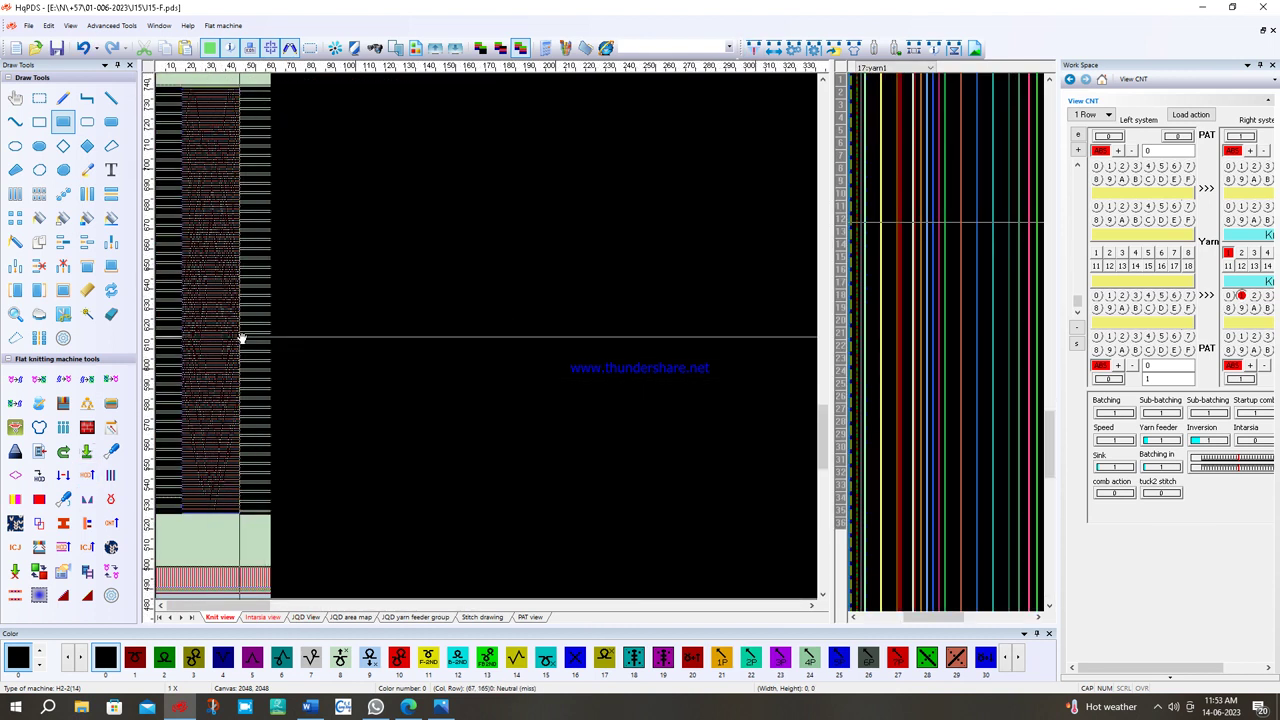
# - Examine the compiled jacquard rows in the Knit view, from the plain section above the motif down to the rib
pyautogui.scroll(3, 230, 320)
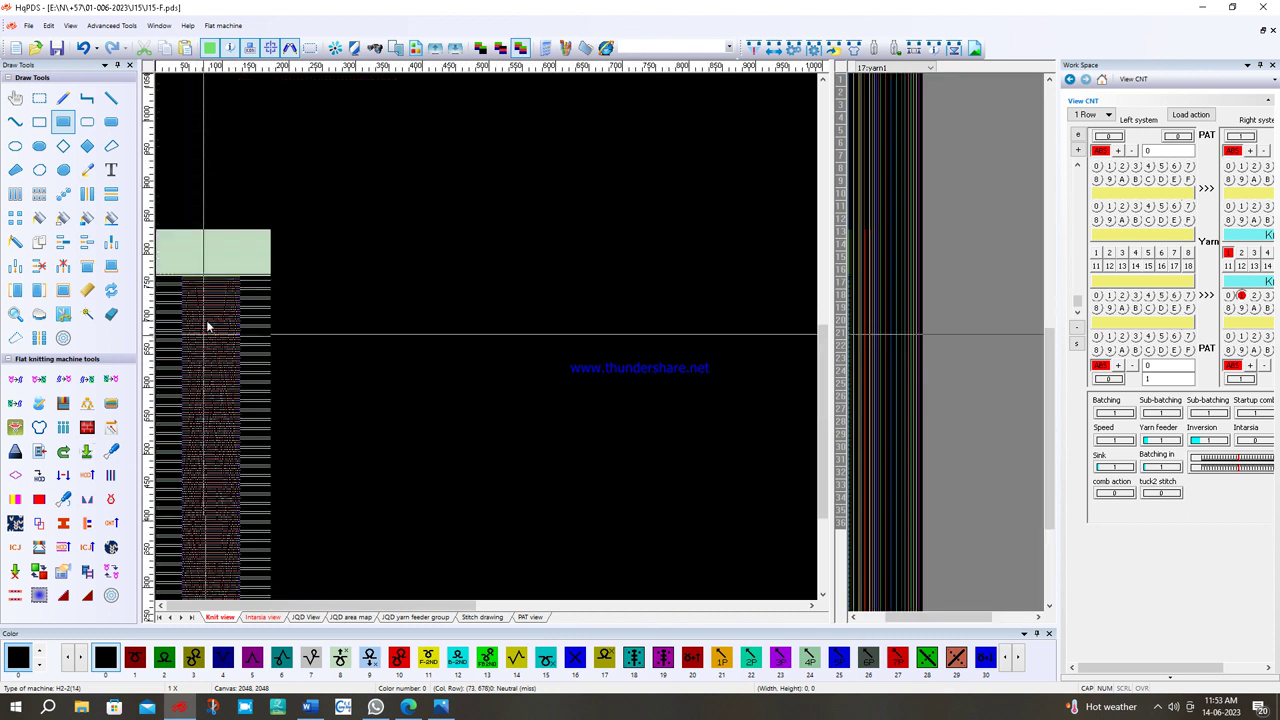
pyautogui.scroll(2, 220, 285)
pyautogui.scroll(-5, 374, 363)
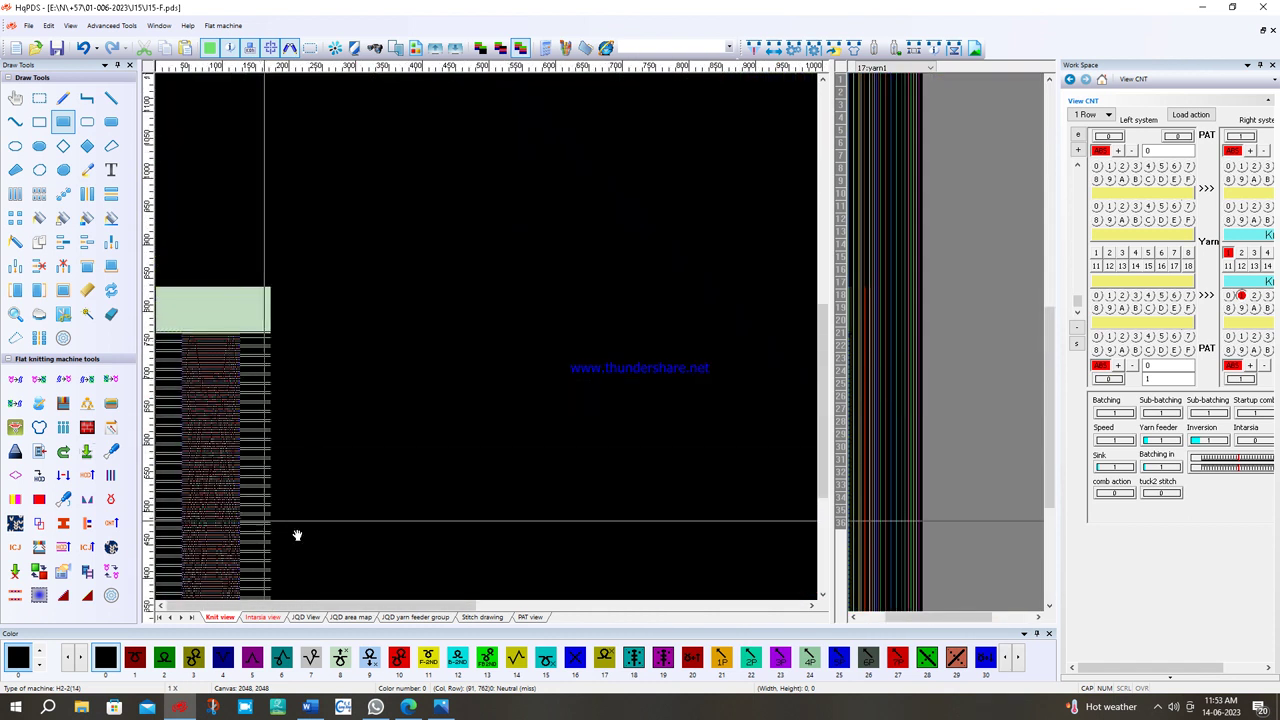
pyautogui.scroll(-5, 293, 476)
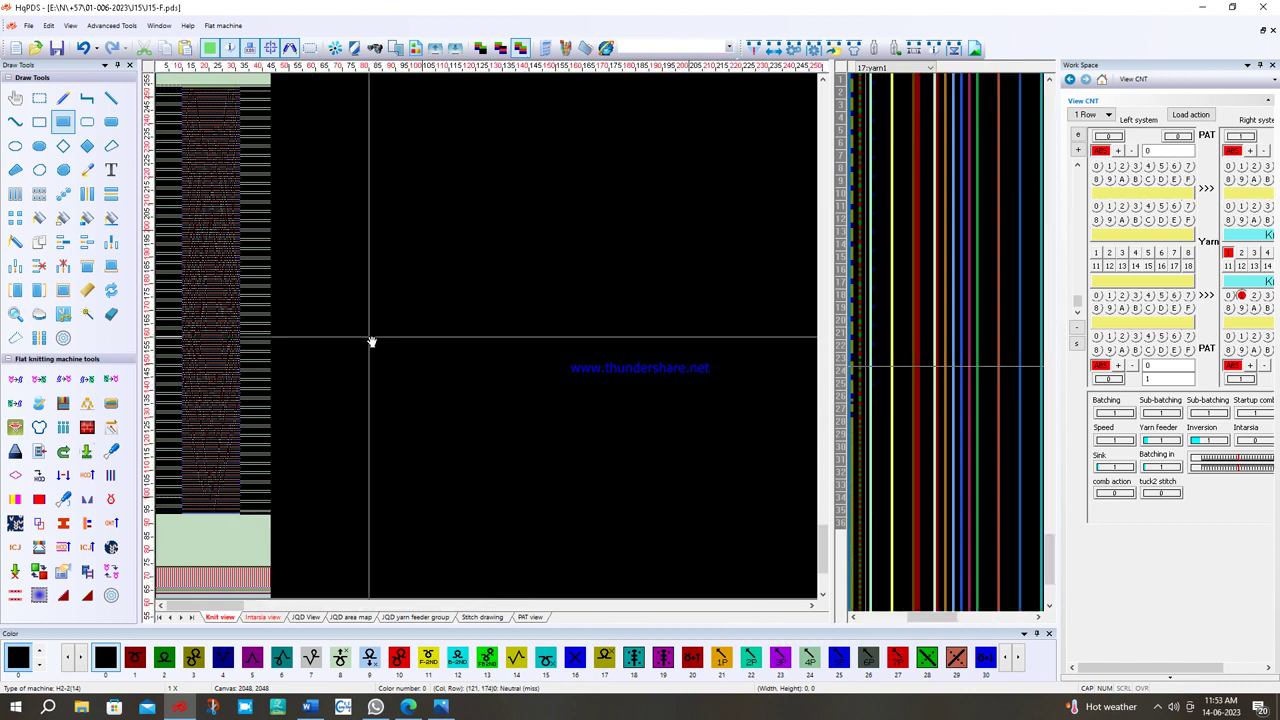
pyautogui.scroll(3, 316, 481)
pyautogui.scroll(-5, 406, 337)
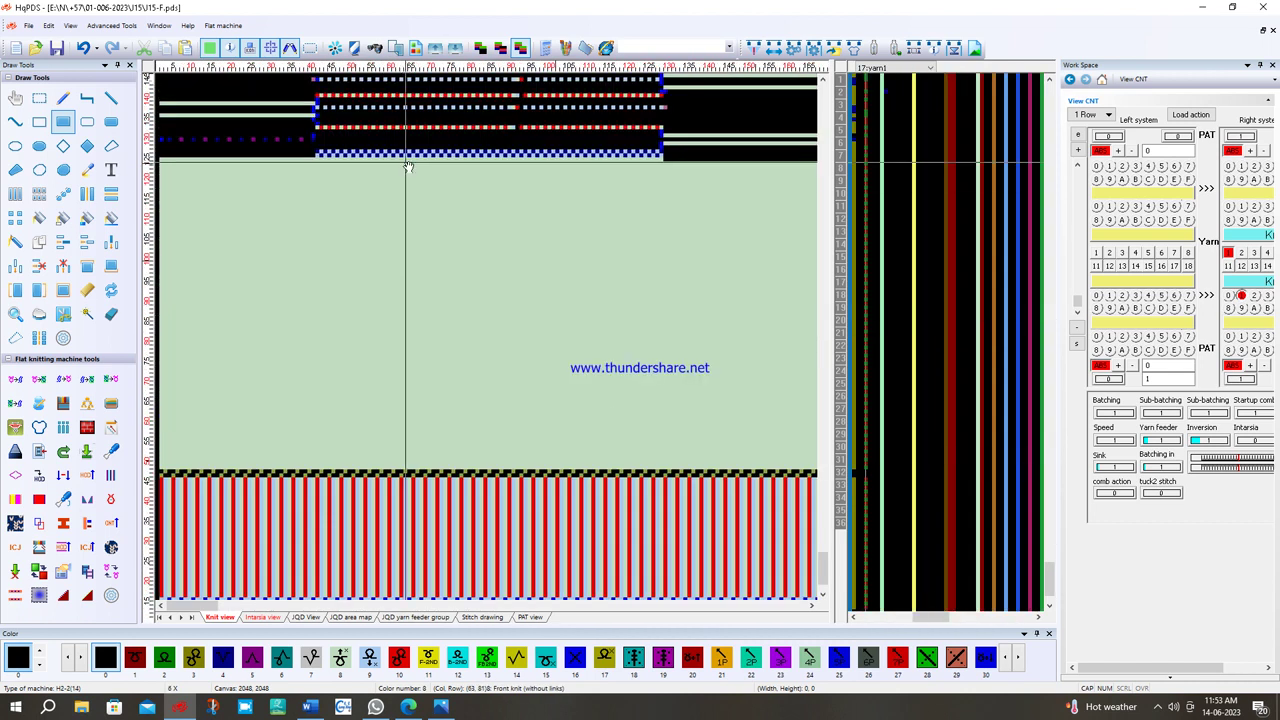
pyautogui.scroll(-3, 199, 519)
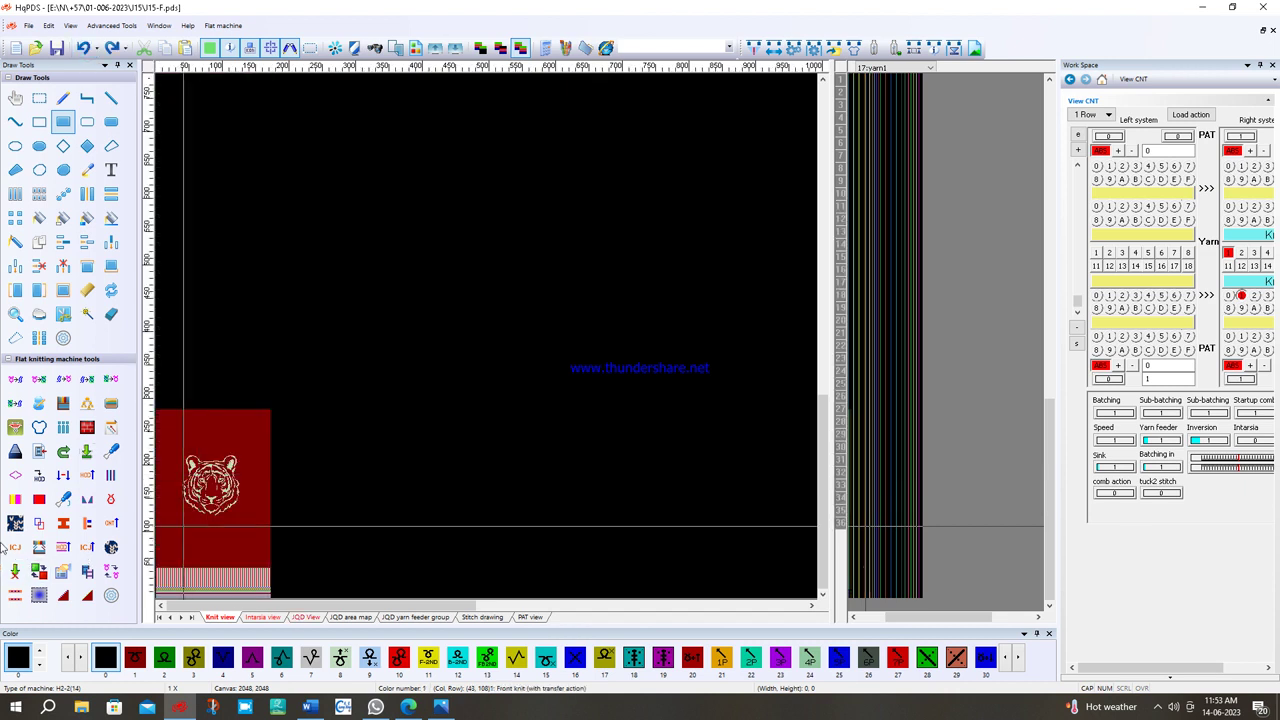
# - Try to simulate the tiger fabric from the Intarsia view, with JPG export of the front enabled
pyautogui.click(255, 618)
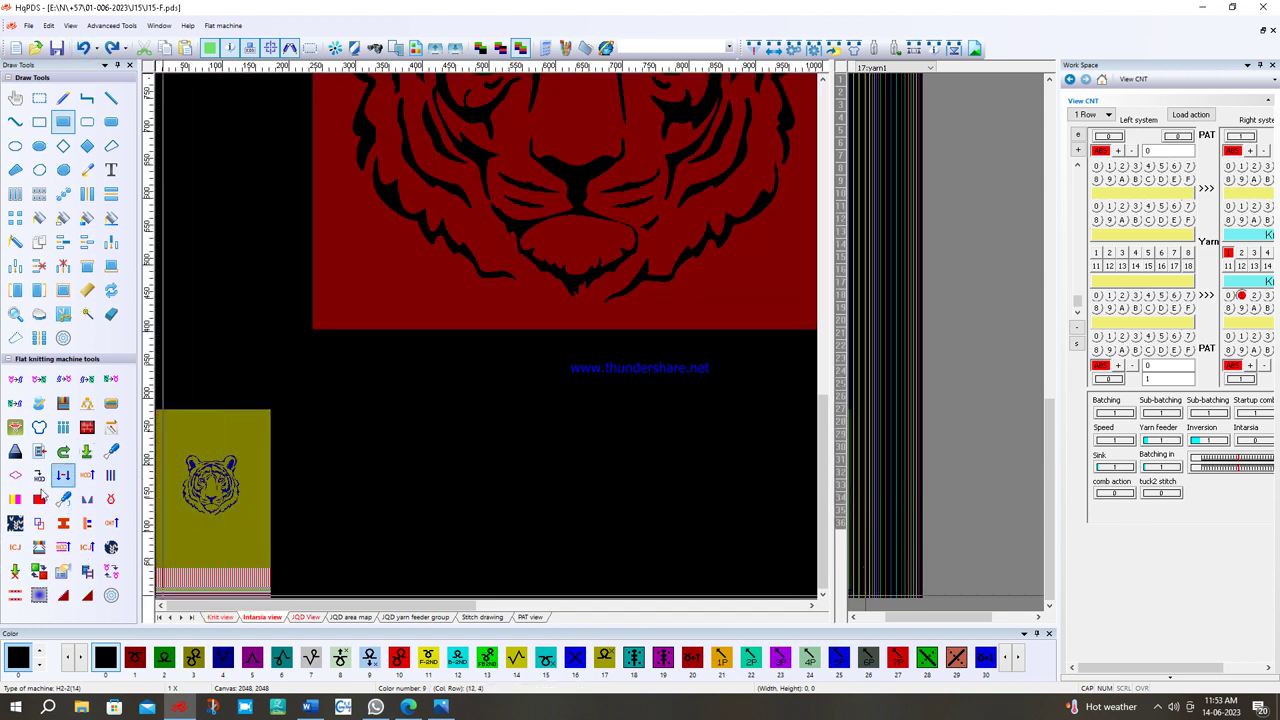
pyautogui.click(15, 523)
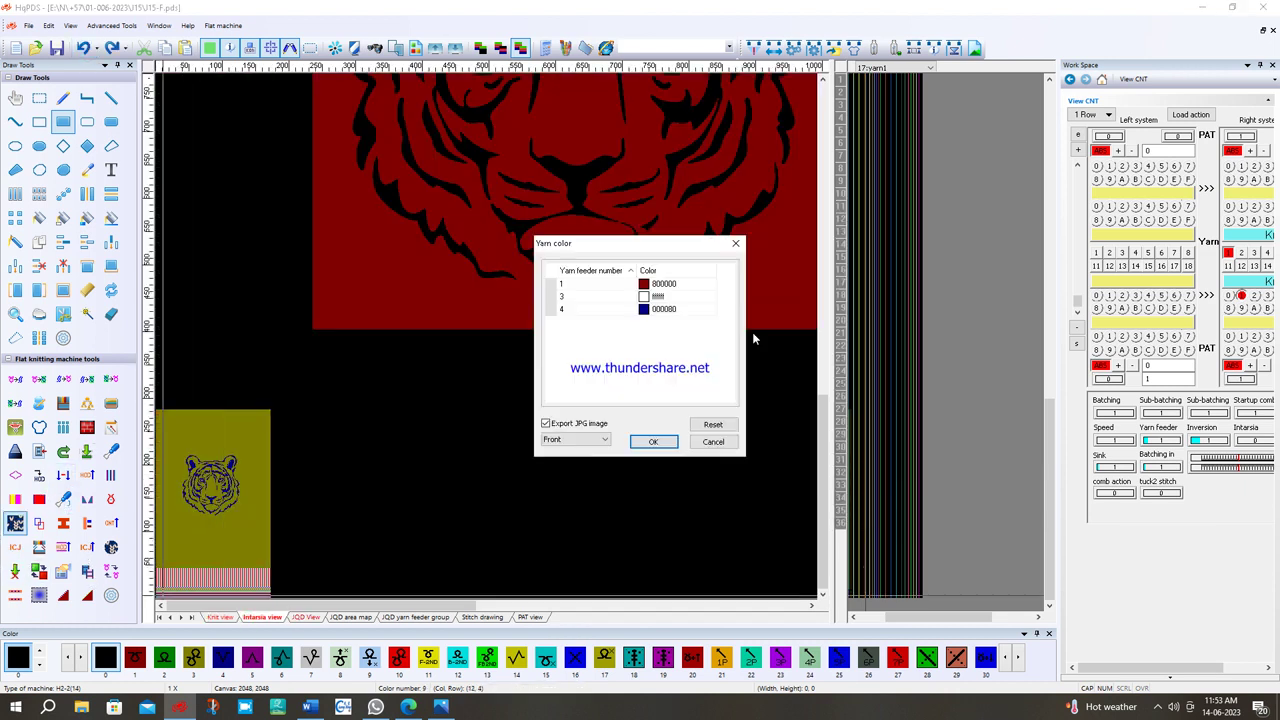
pyautogui.click(653, 442)
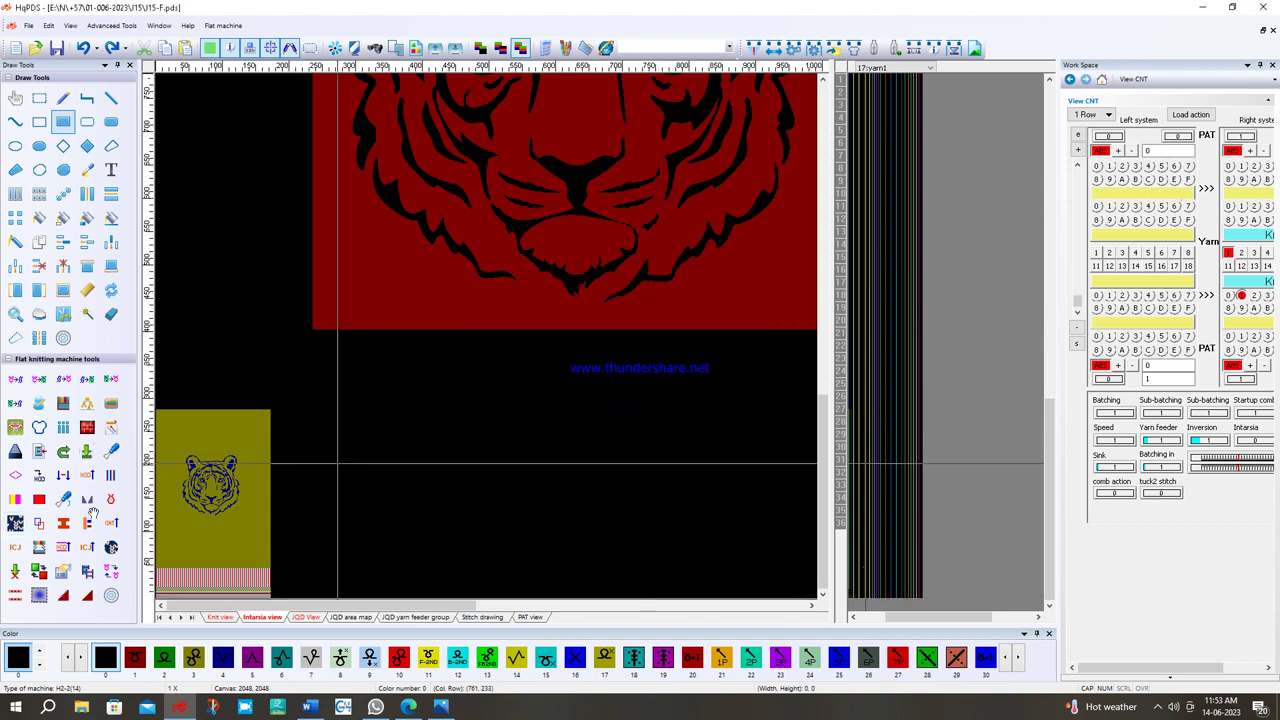
# - Restart HqPDS and reopen the tiger pattern file J15-F.pds, clearing the TAIGAR.jpeg picture window out of the way
pyautogui.click(1272, 6)
pyautogui.click(646, 384)
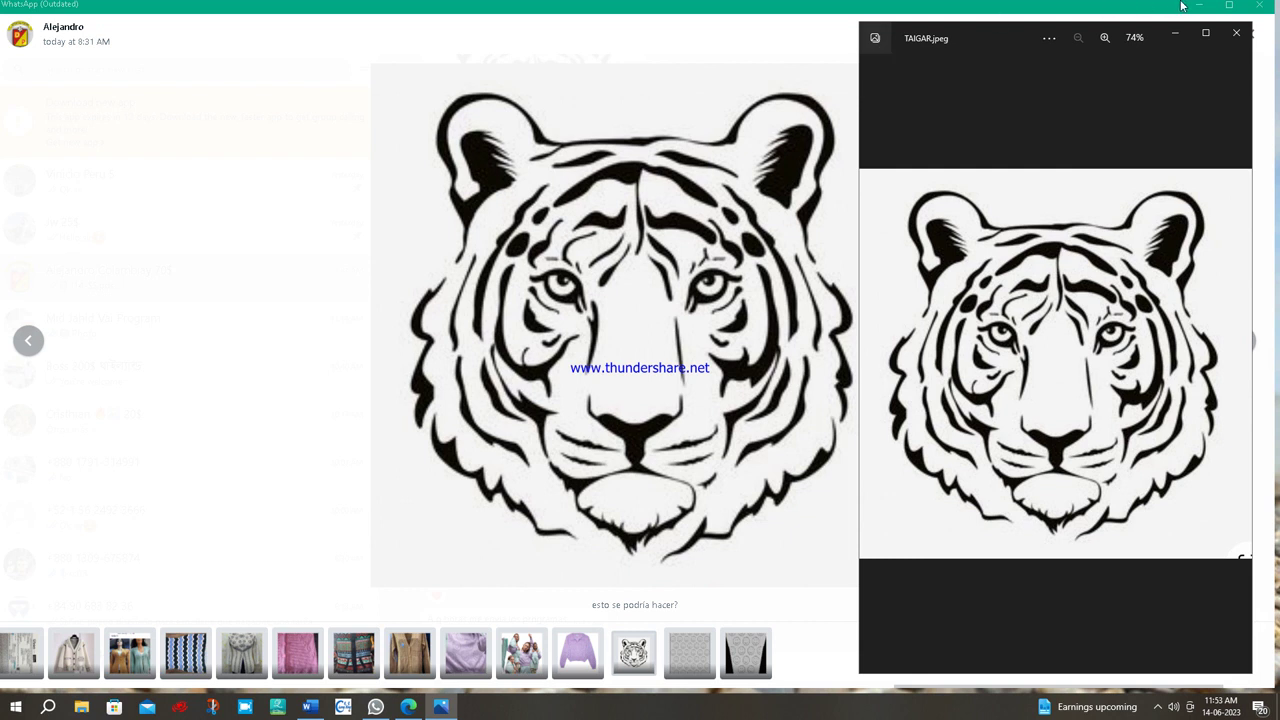
pyautogui.click(1207, 35)
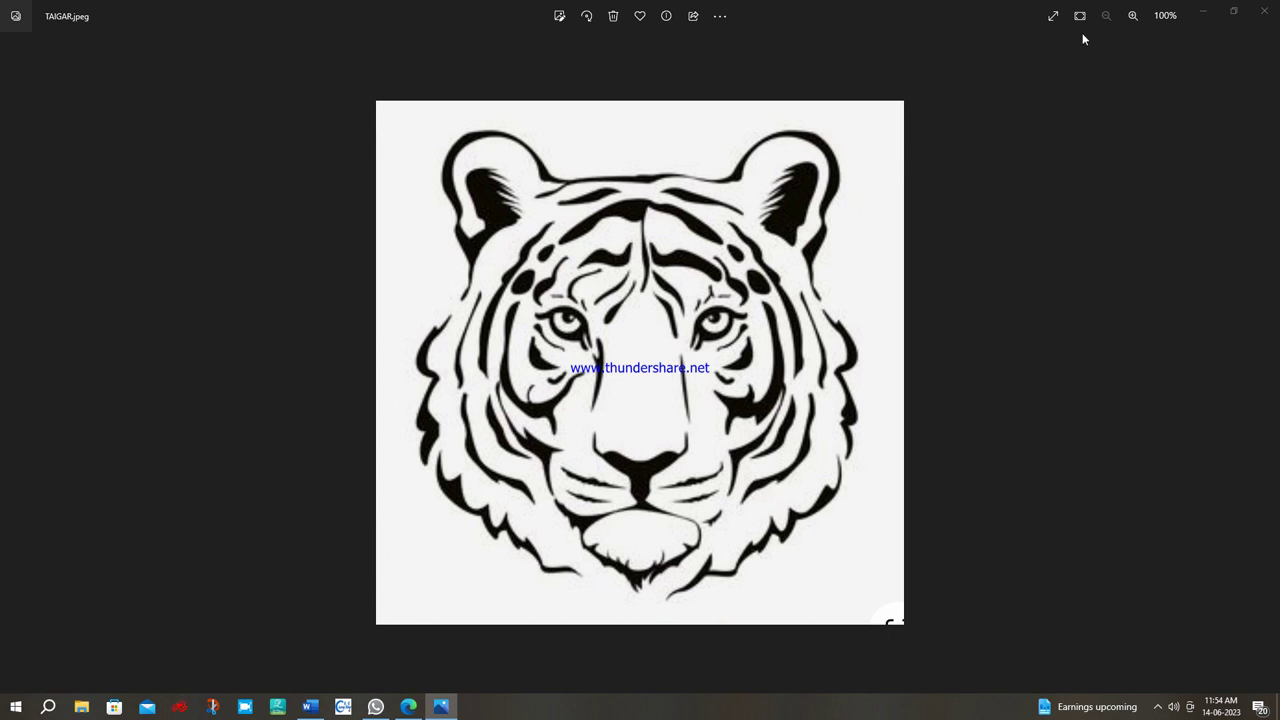
pyautogui.click(1203, 11)
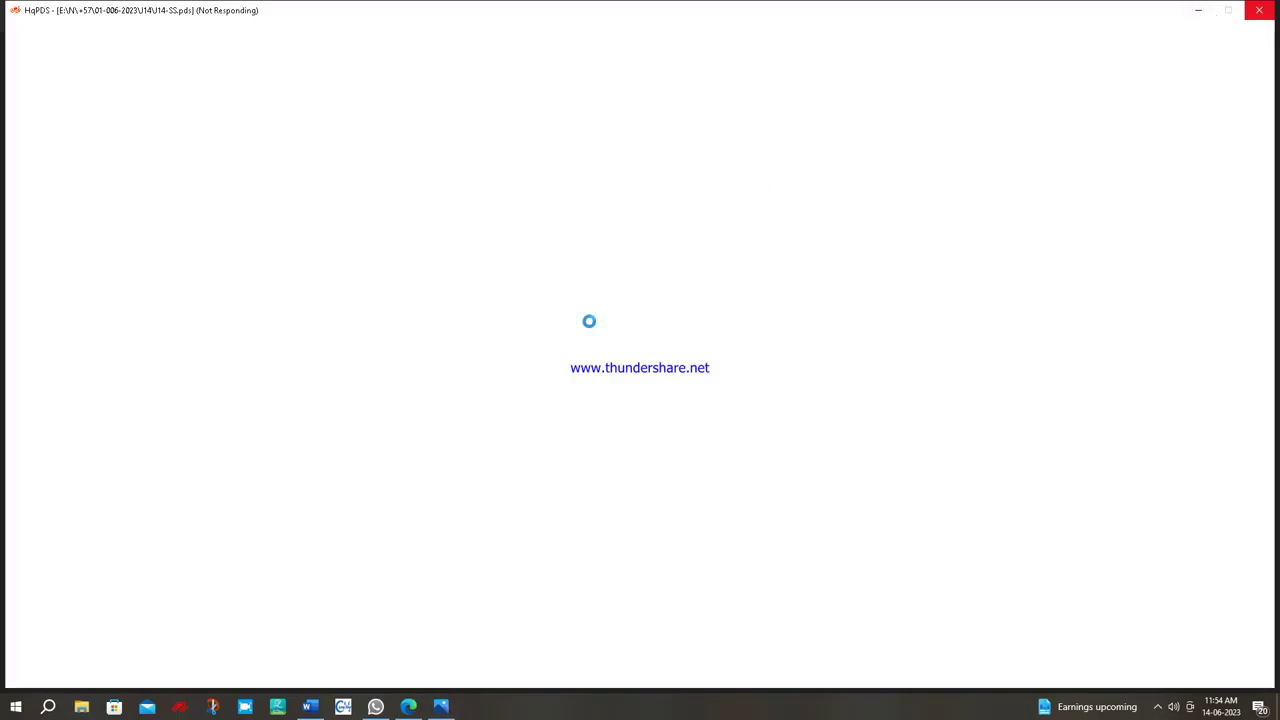
pyautogui.hotkey('alt', 'Tab')
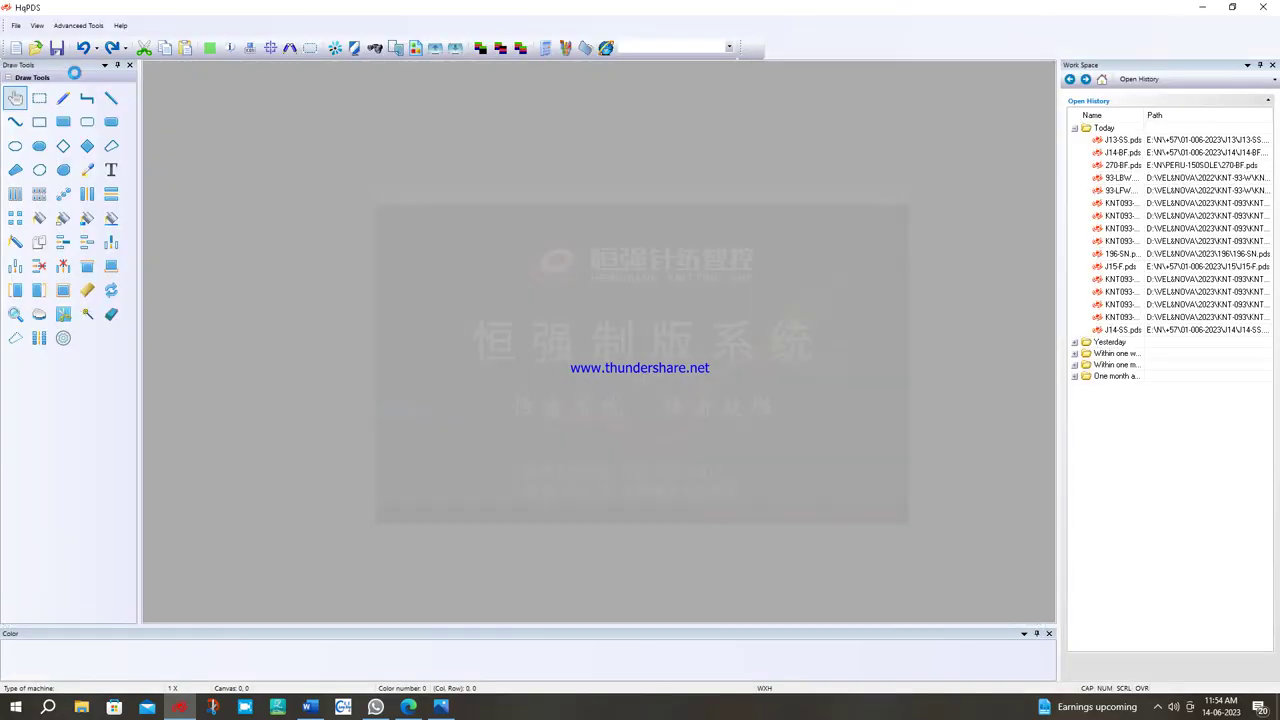
pyautogui.doubleClick(490, 271)
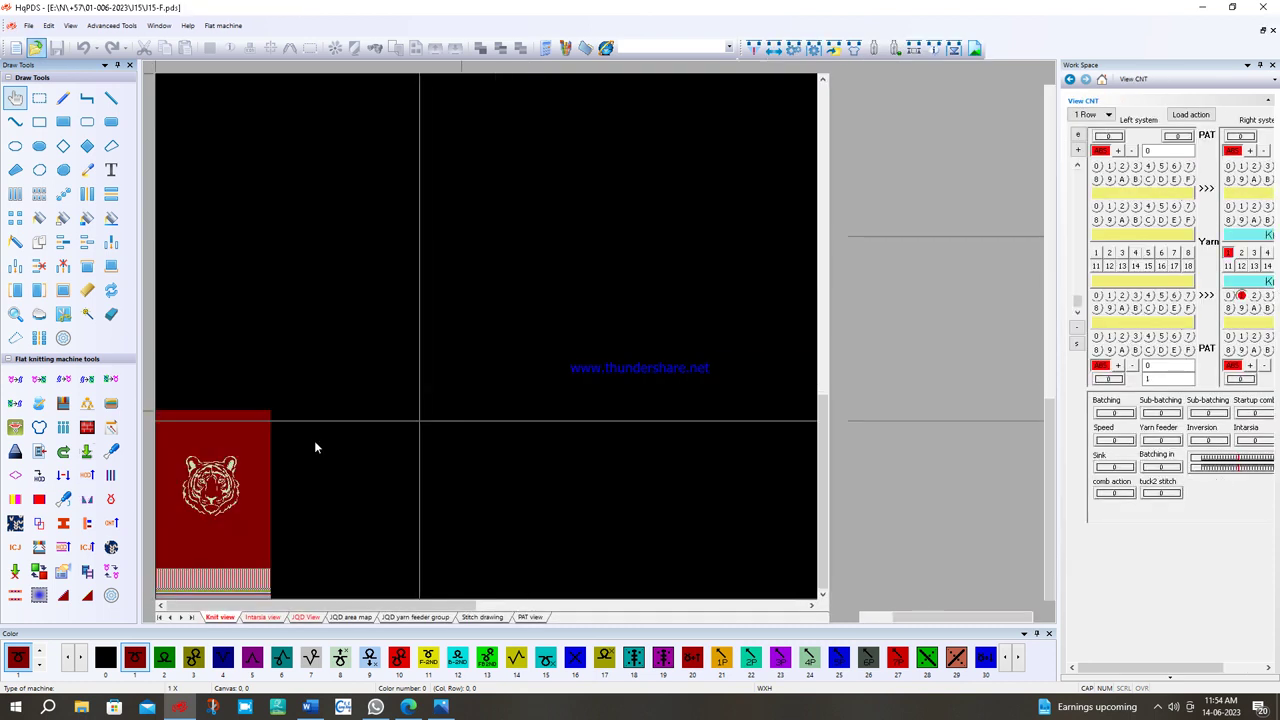
# - Run the 3D knitting simulation from the Intarsia view with the listed yarn colors and front JPG export
pyautogui.click(262, 617)
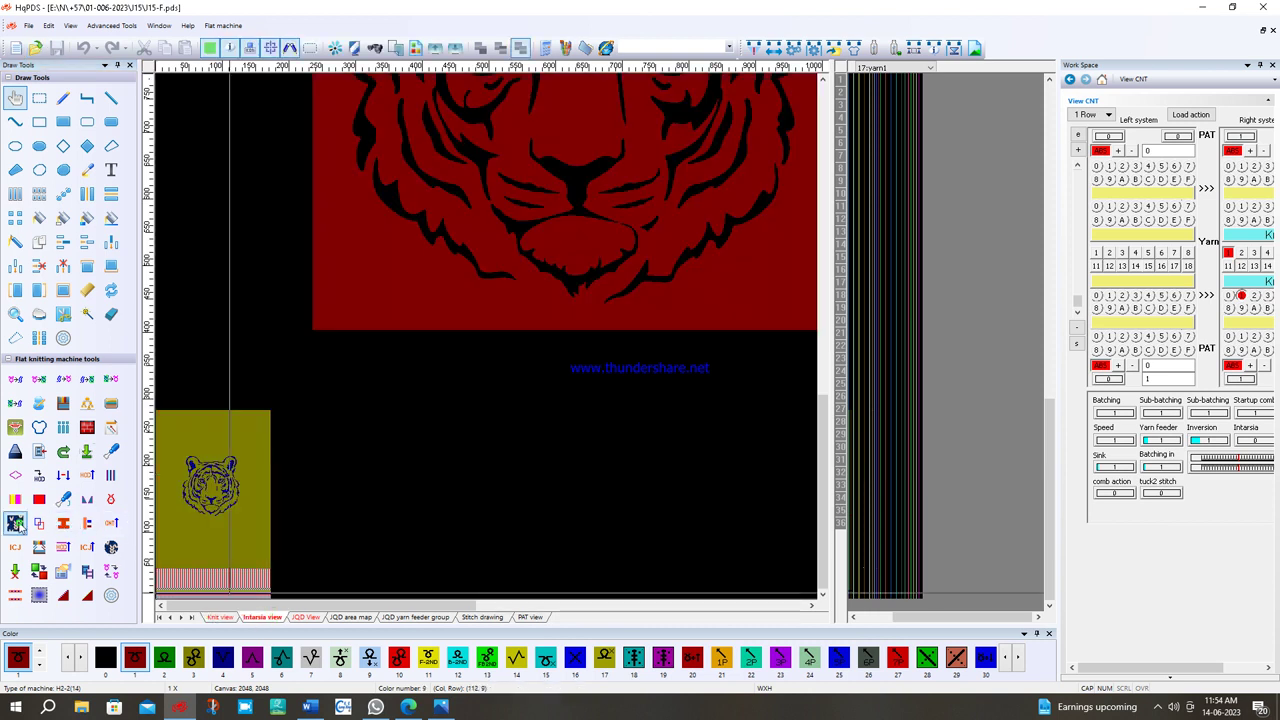
pyautogui.click(15, 523)
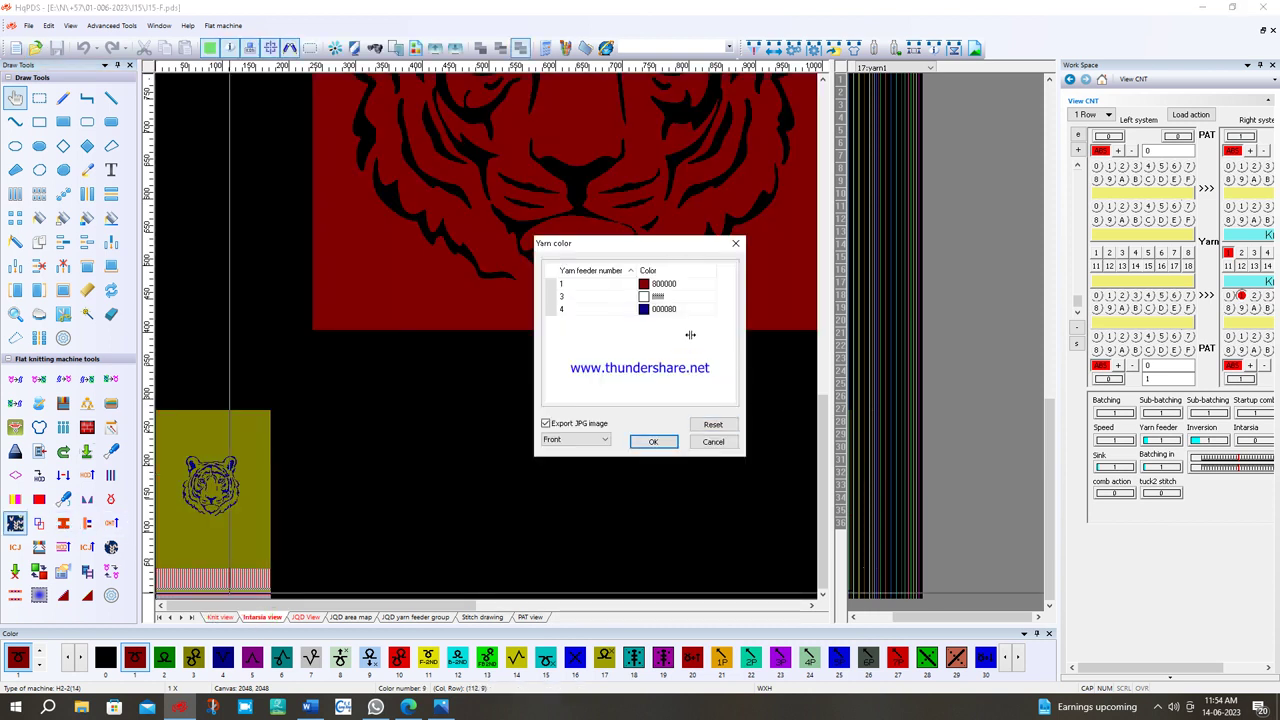
pyautogui.click(650, 443)
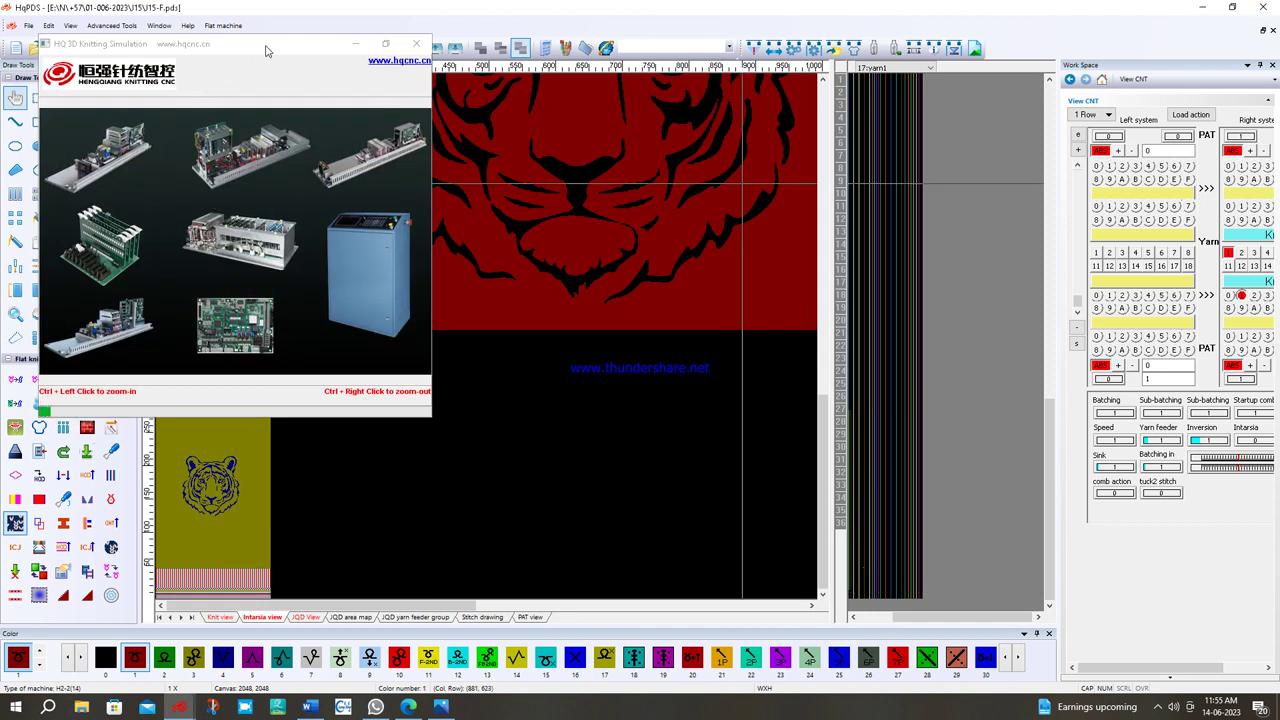
# - Enlarge the 3D simulation window and arrange it beside a restored TAIGAR.jpeg picture
pyautogui.moveTo(266, 50); pyautogui.dragTo(708, 52)
pyautogui.click(875, 497)
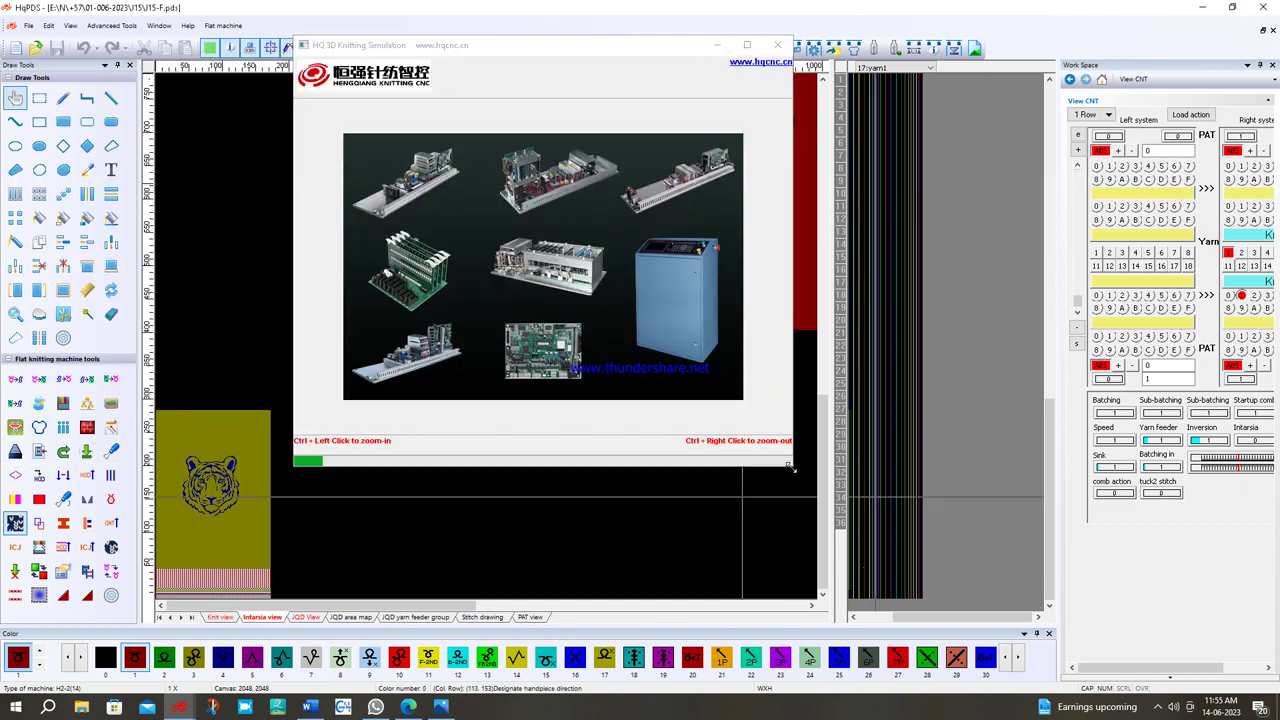
pyautogui.moveTo(806, 488); pyautogui.dragTo(916, 676)
pyautogui.click(441, 706)
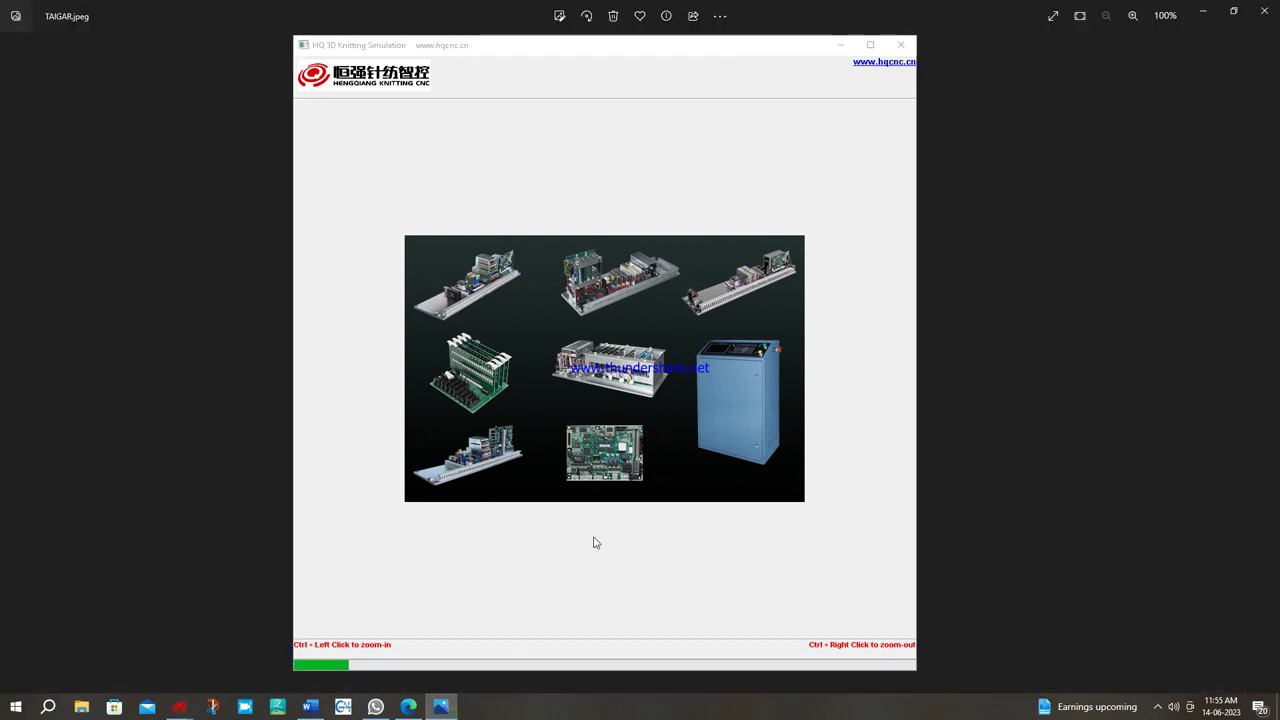
pyautogui.doubleClick(958, 14)
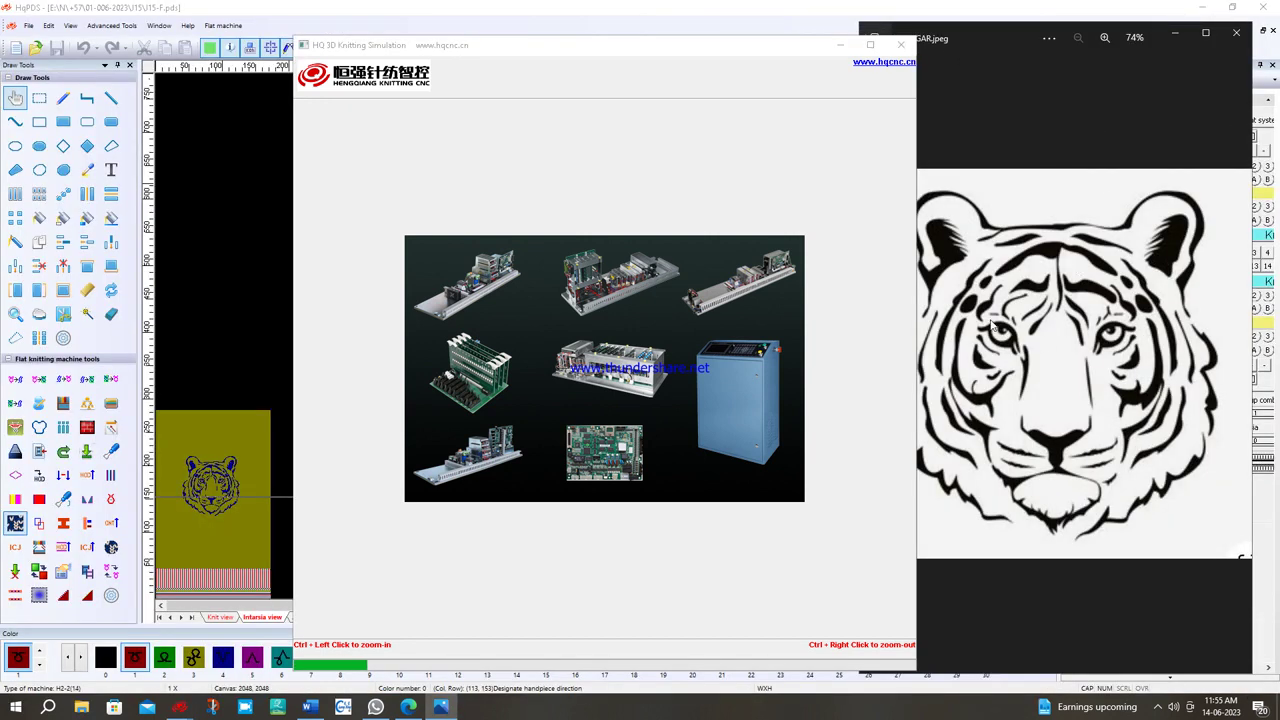
pyautogui.moveTo(670, 51); pyautogui.dragTo(643, 47)
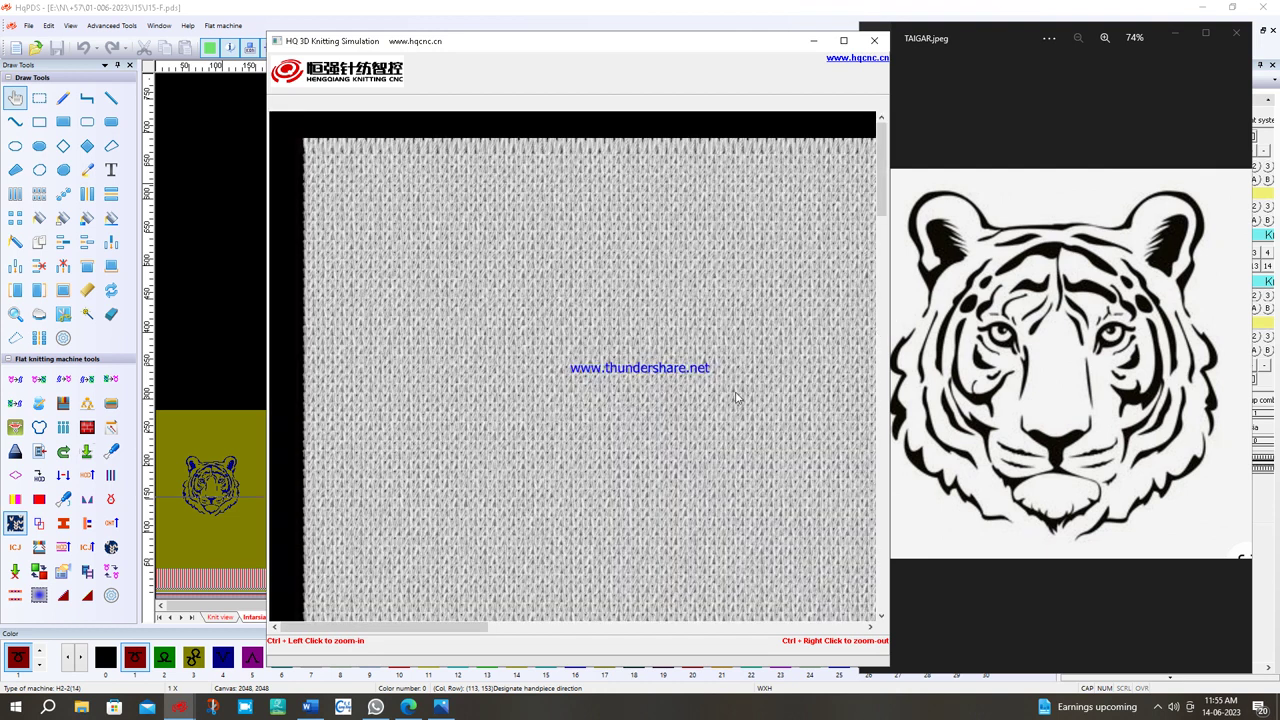
# - Zoom out the simulated front until the whole tiger motif can be viewed beside the original picture
pyautogui.keyDown('ctrl'); pyautogui.rightClick(692, 419); pyautogui.keyUp('ctrl')
pyautogui.keyDown('ctrl'); pyautogui.rightClick(692, 419); pyautogui.keyUp('ctrl')
pyautogui.keyDown('ctrl'); pyautogui.rightClick(692, 419); pyautogui.keyUp('ctrl')
pyautogui.keyDown('ctrl'); pyautogui.rightClick(692, 419); pyautogui.keyUp('ctrl')
pyautogui.keyDown('ctrl'); pyautogui.rightClick(692, 419); pyautogui.keyUp('ctrl')
pyautogui.moveTo(664, 438); pyautogui.dragTo(607, 466)
pyautogui.keyDown('ctrl'); pyautogui.rightClick(607, 471); pyautogui.keyUp('ctrl')
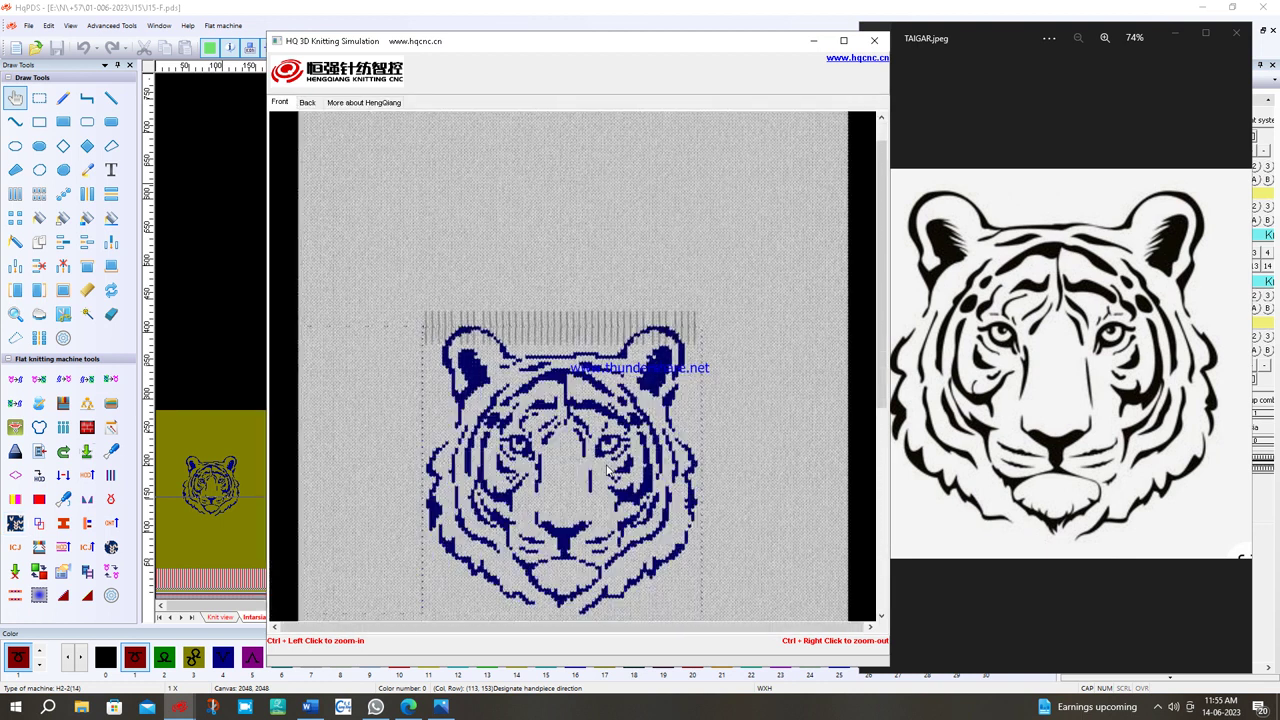
pyautogui.keyDown('ctrl'); pyautogui.rightClick(607, 471); pyautogui.keyUp('ctrl')
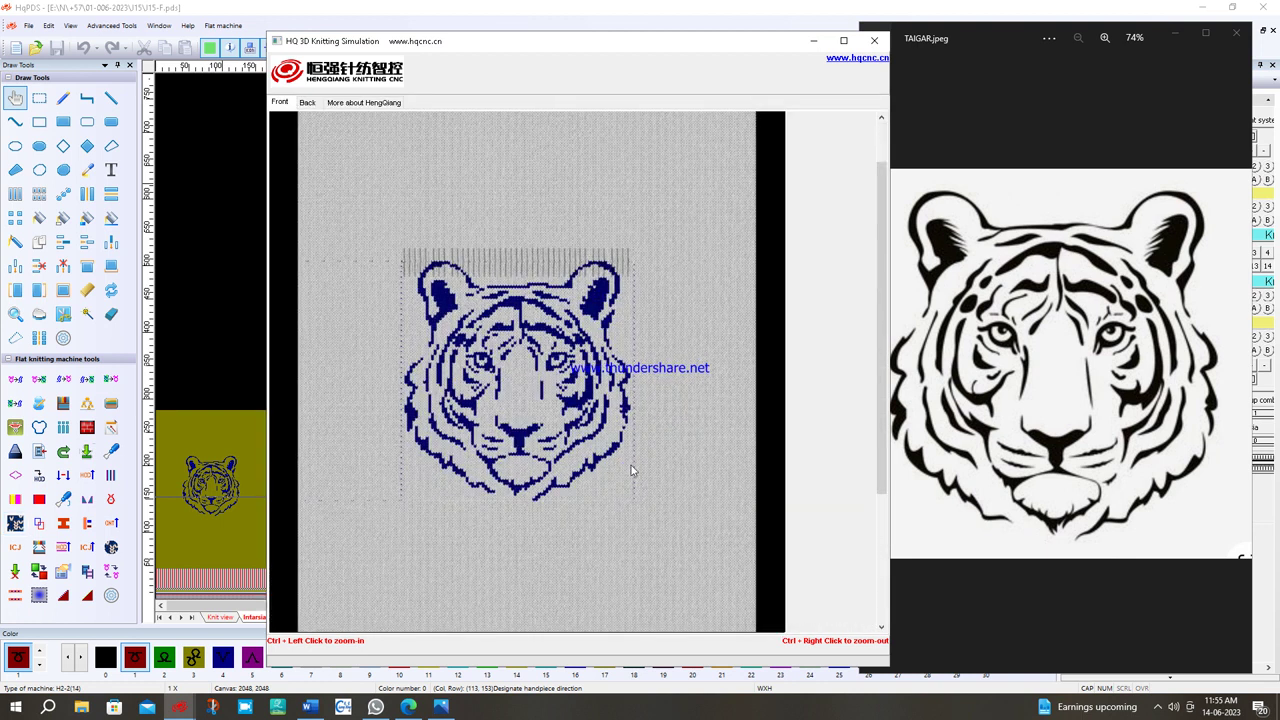
# - Generate the simulated back of the fabric and bring TAIGAR.jpeg back into view beside it
pyautogui.click(310, 108)
pyautogui.click(184, 560)
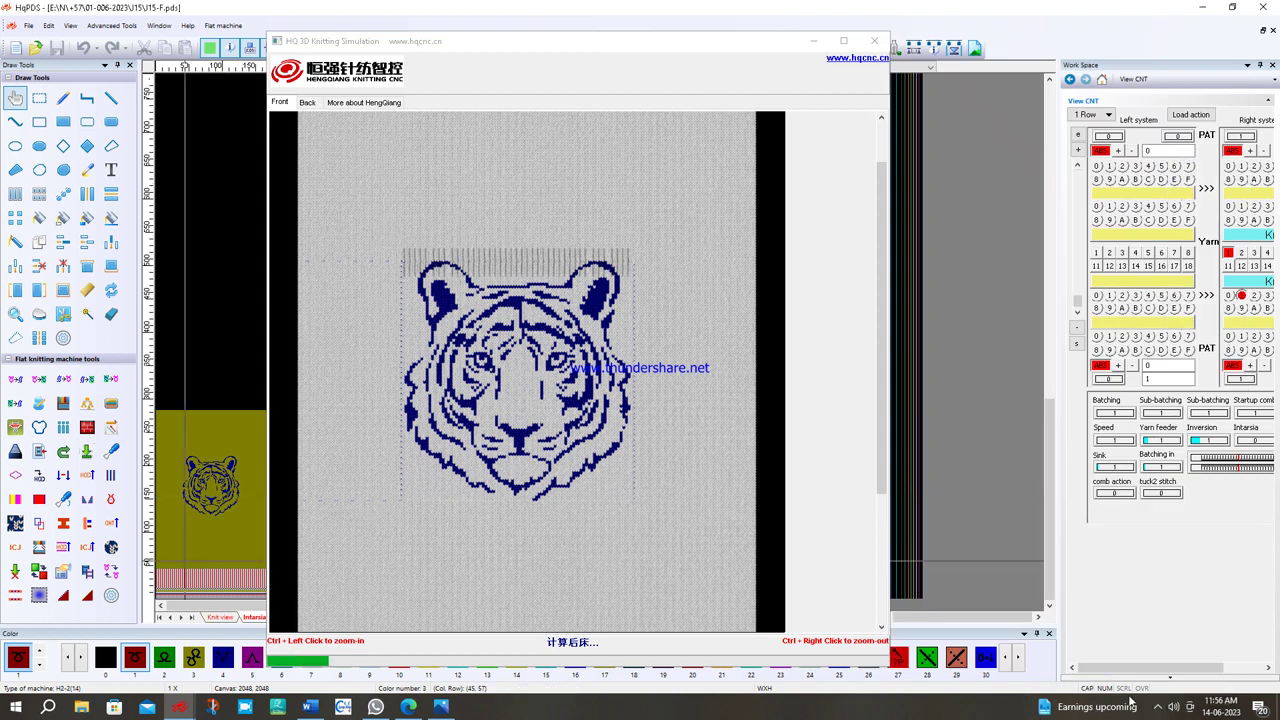
pyautogui.click(743, 550)
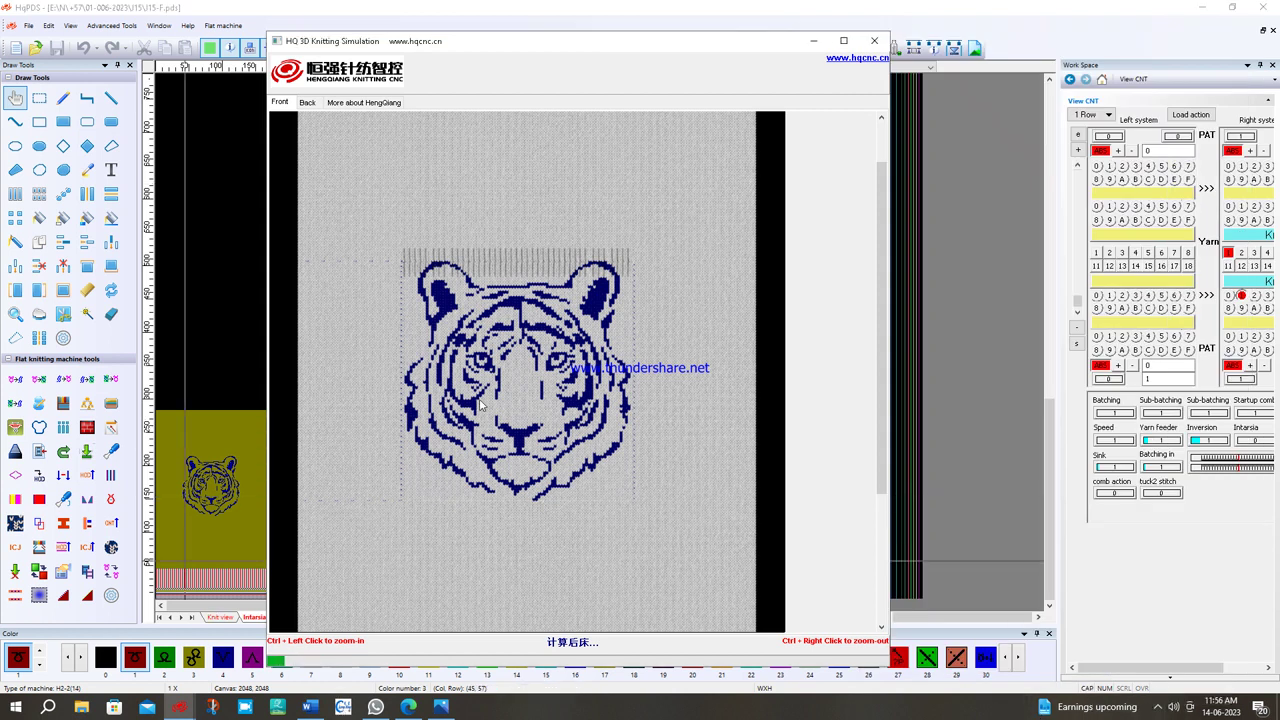
pyautogui.click(440, 706)
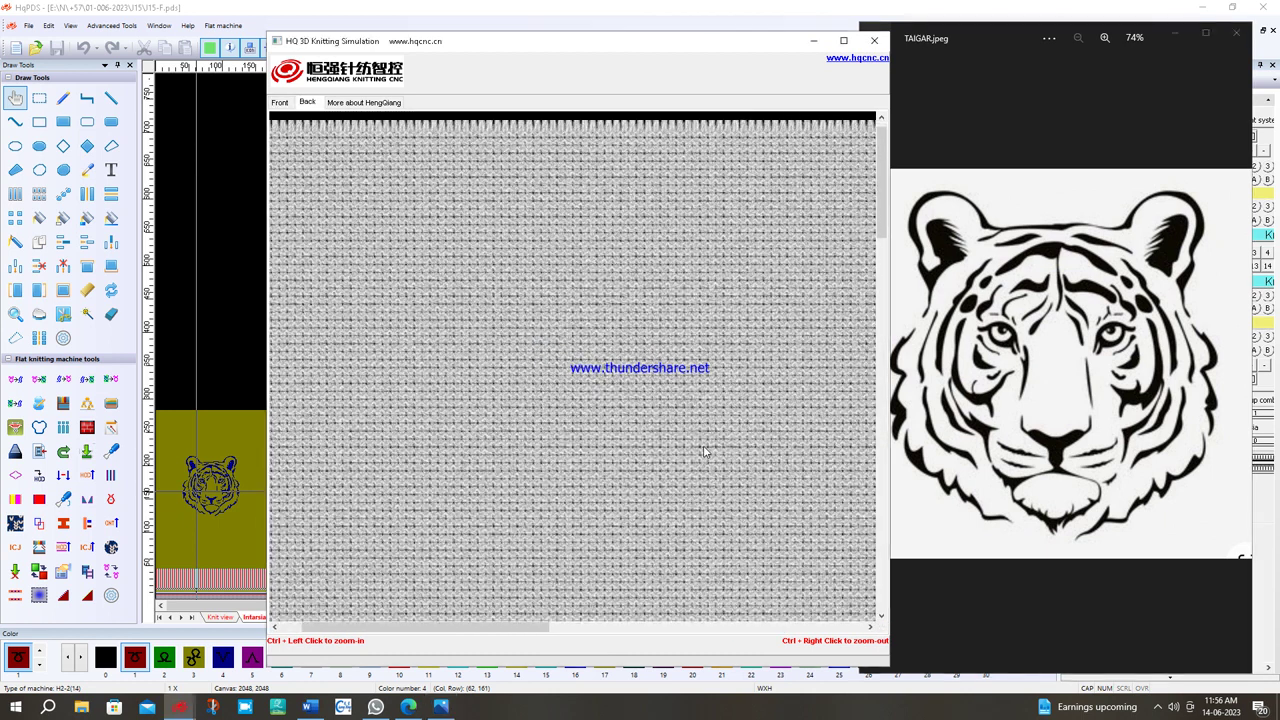
# - Examine the backing of the local jacquard area on the simulated back, including the whole panel
pyautogui.keyDown('ctrl'); pyautogui.rightClick(702, 450); pyautogui.keyUp('ctrl')
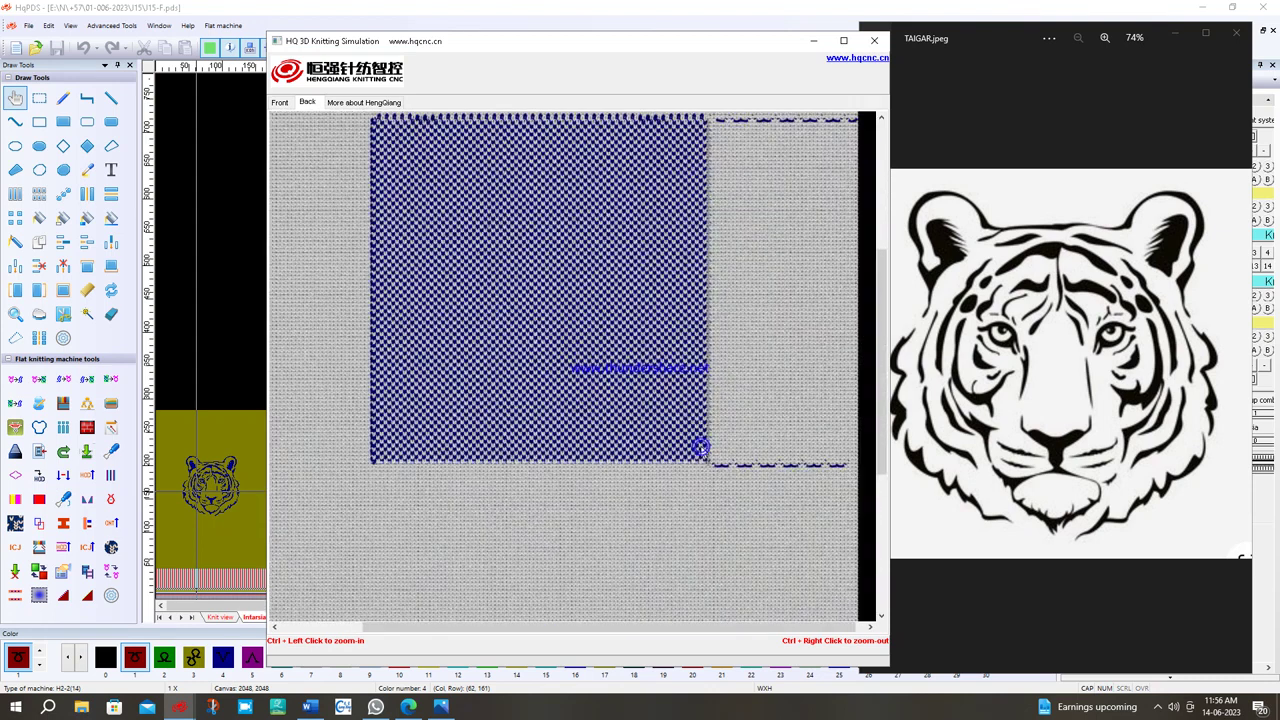
pyautogui.keyDown('ctrl'); pyautogui.rightClick(672, 393); pyautogui.keyUp('ctrl')
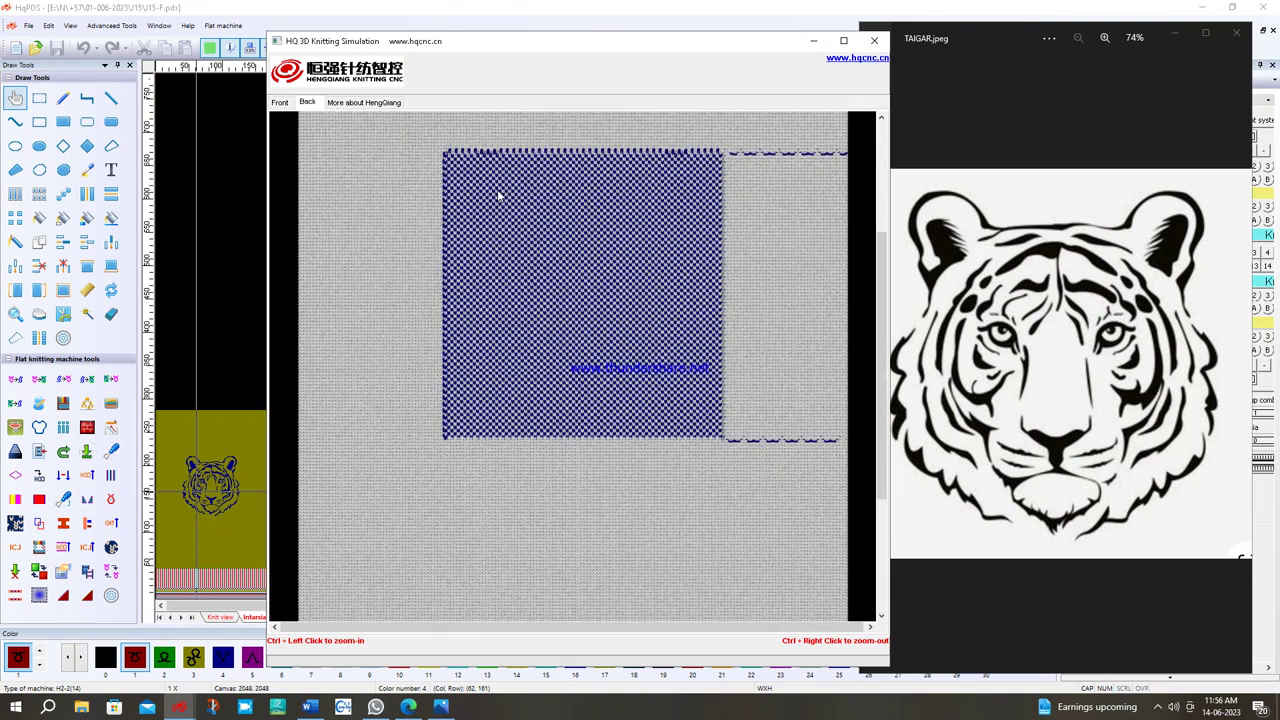
pyautogui.keyDown('ctrl'); pyautogui.rightClick(589, 421); pyautogui.keyUp('ctrl')
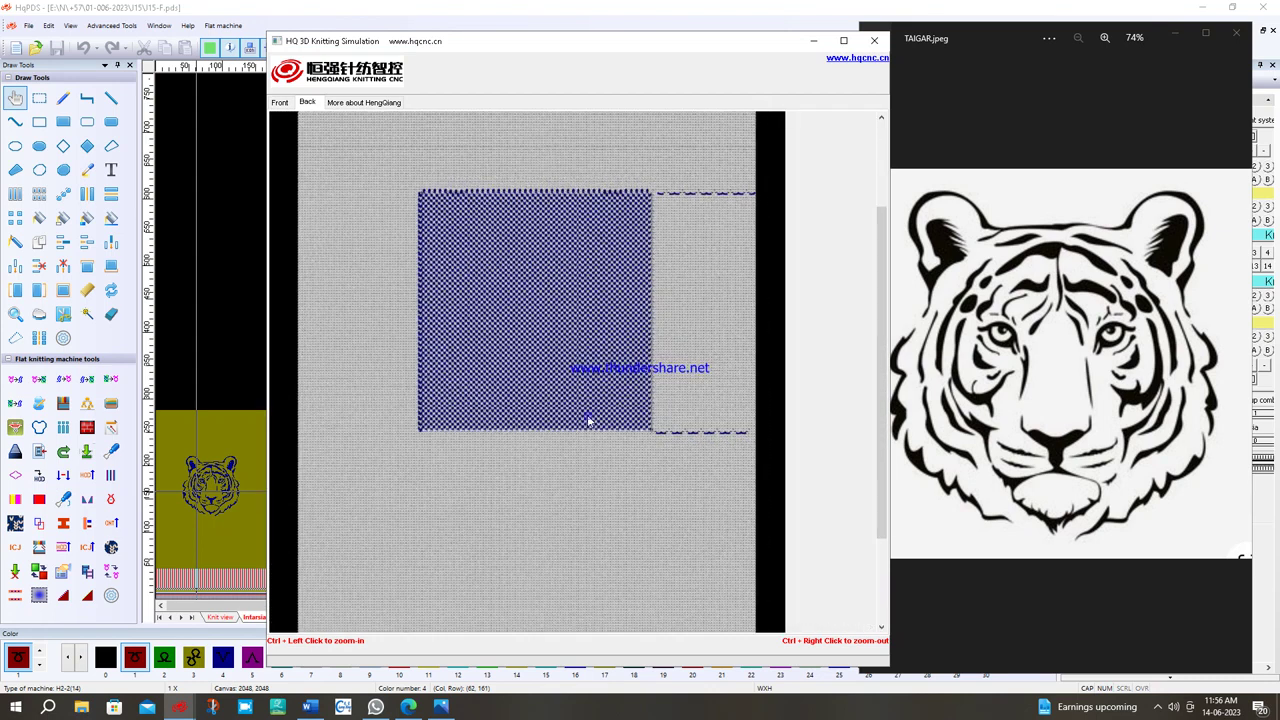
pyautogui.keyDown('ctrl'); pyautogui.rightClick(589, 420); pyautogui.keyUp('ctrl')
pyautogui.keyDown('ctrl'); pyautogui.rightClick(589, 419); pyautogui.keyUp('ctrl')
pyautogui.keyDown('ctrl'); pyautogui.rightClick(588, 419); pyautogui.keyUp('ctrl')
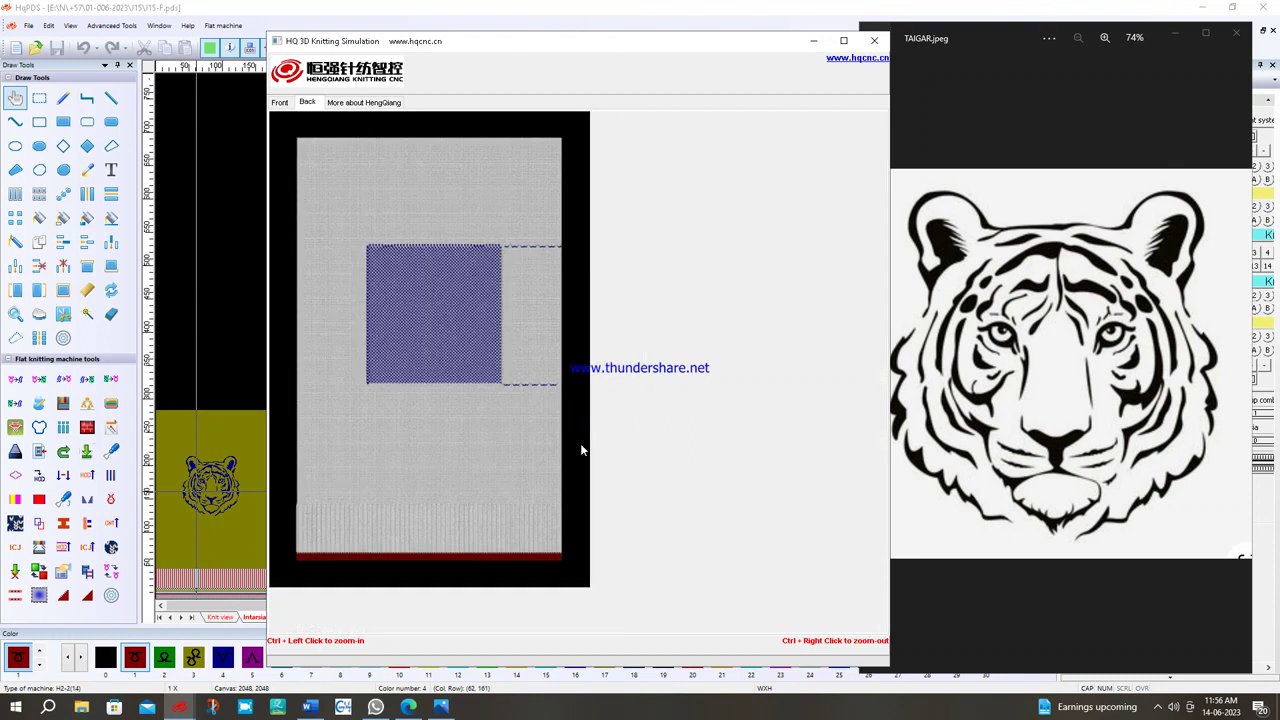
pyautogui.keyDown('ctrl'); pyautogui.click(422, 352); pyautogui.keyUp('ctrl')
pyautogui.keyDown('ctrl'); pyautogui.click(423, 356); pyautogui.keyUp('ctrl')
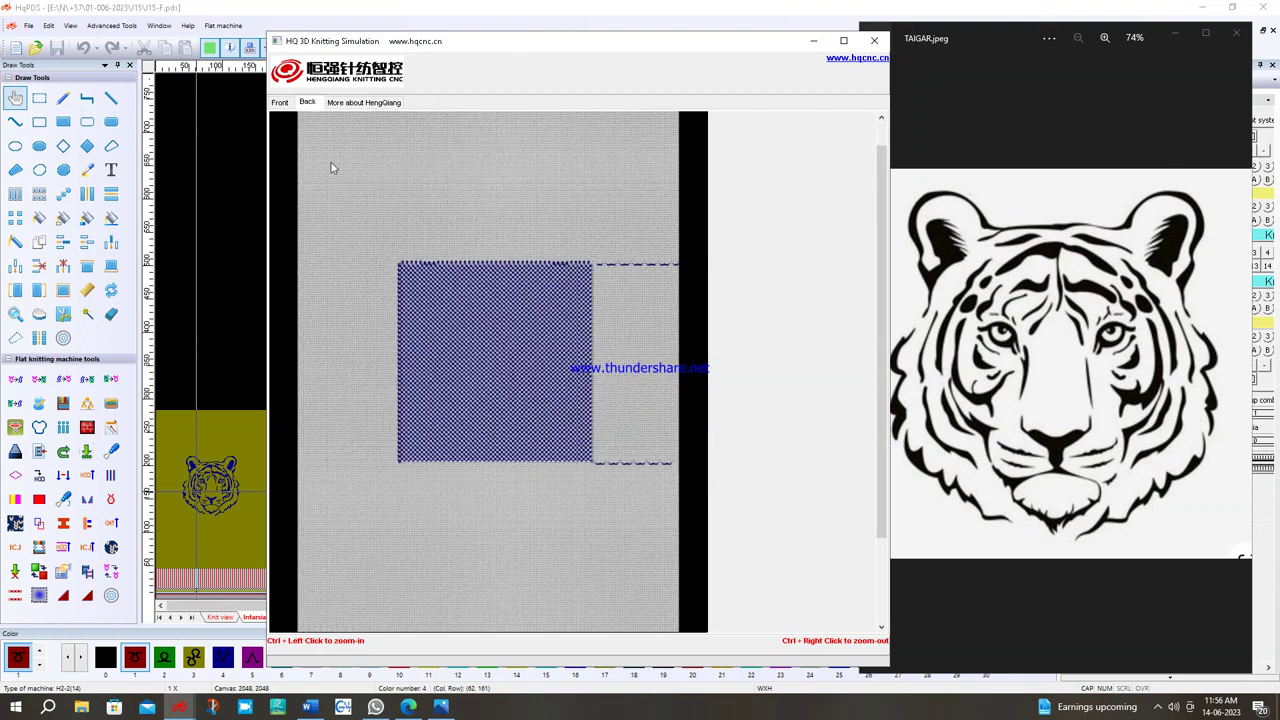
# - Compare the simulated front with the back and with the original tiger picture
pyautogui.click(283, 102)
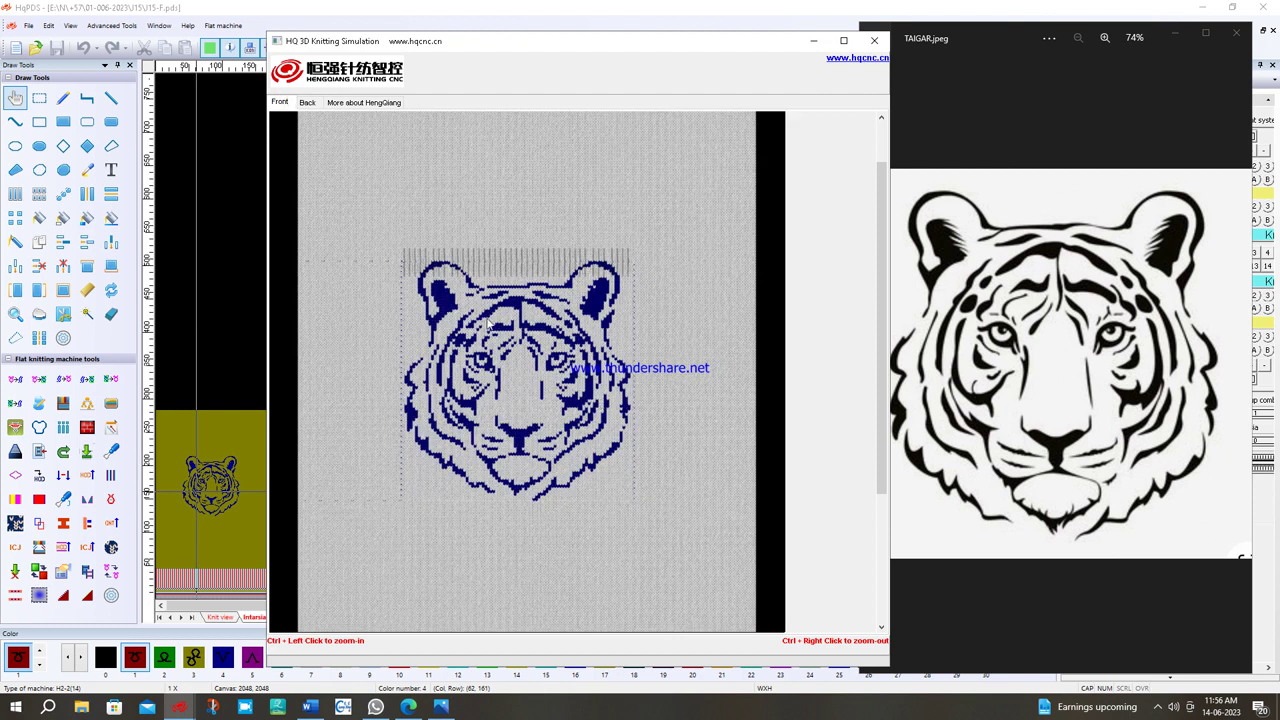
pyautogui.click(307, 102)
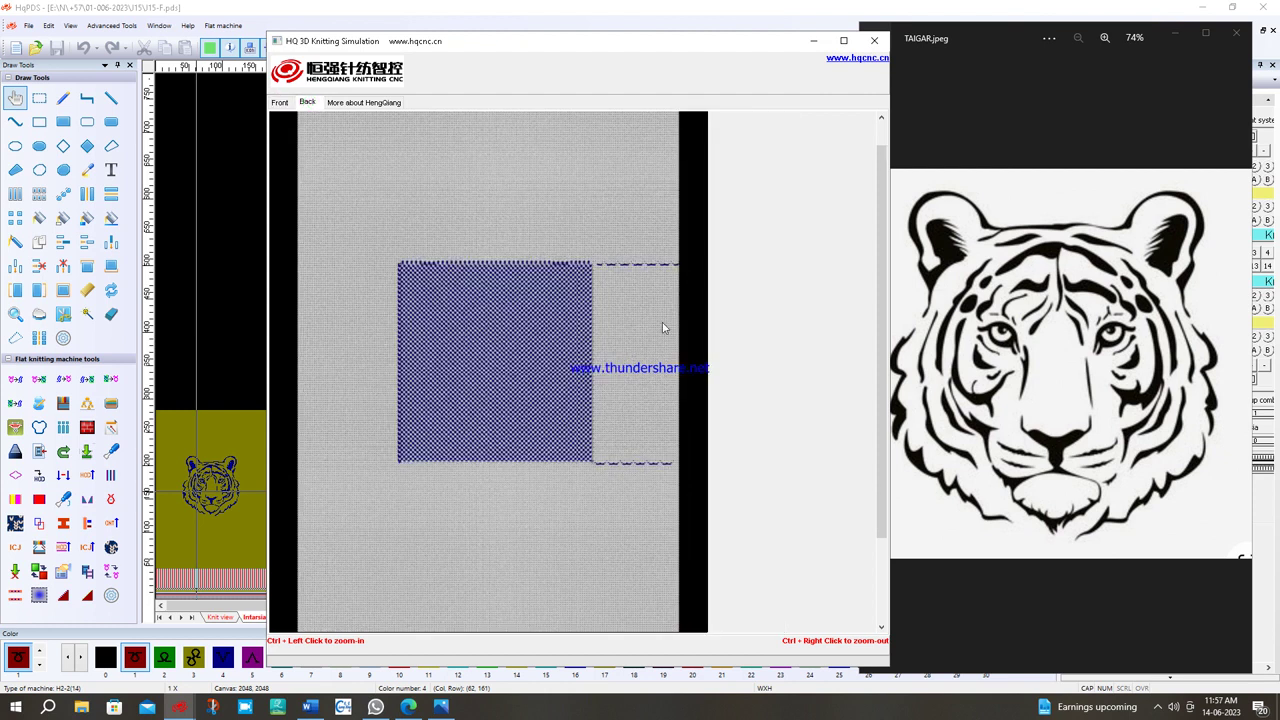
pyautogui.click(280, 102)
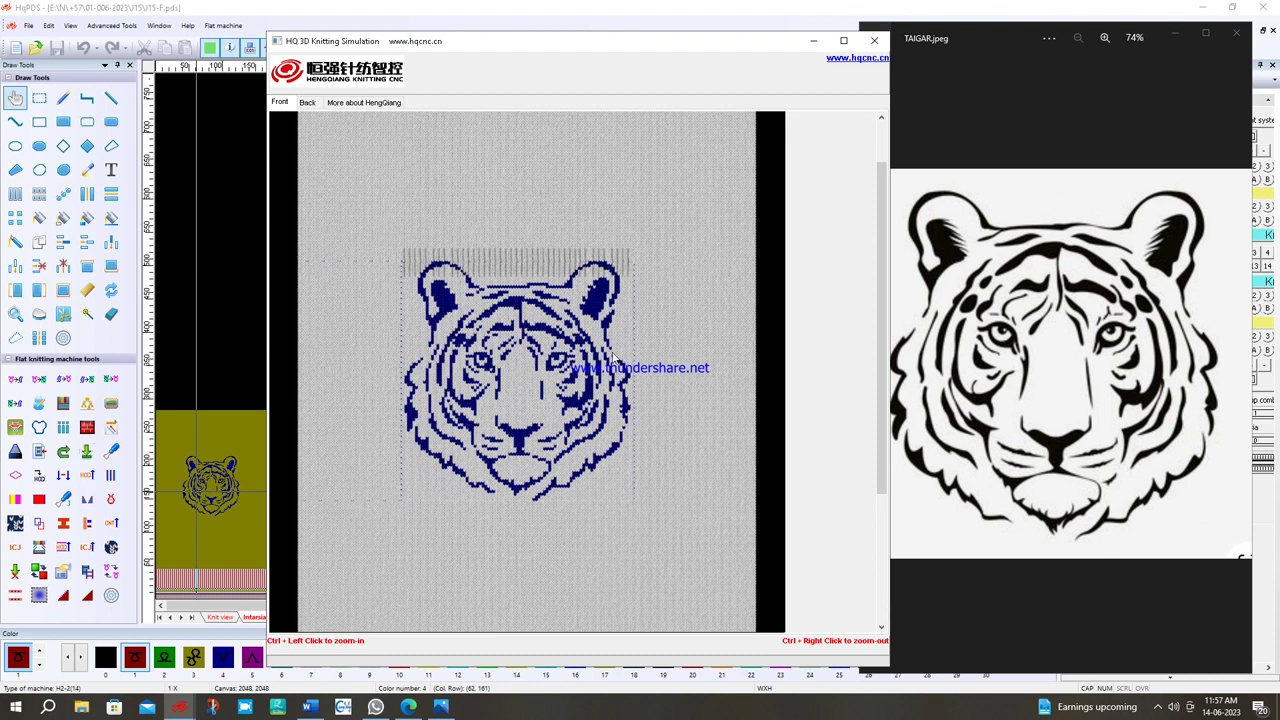
pyautogui.click(1000, 398)
pyautogui.scroll(3, 1000, 398)
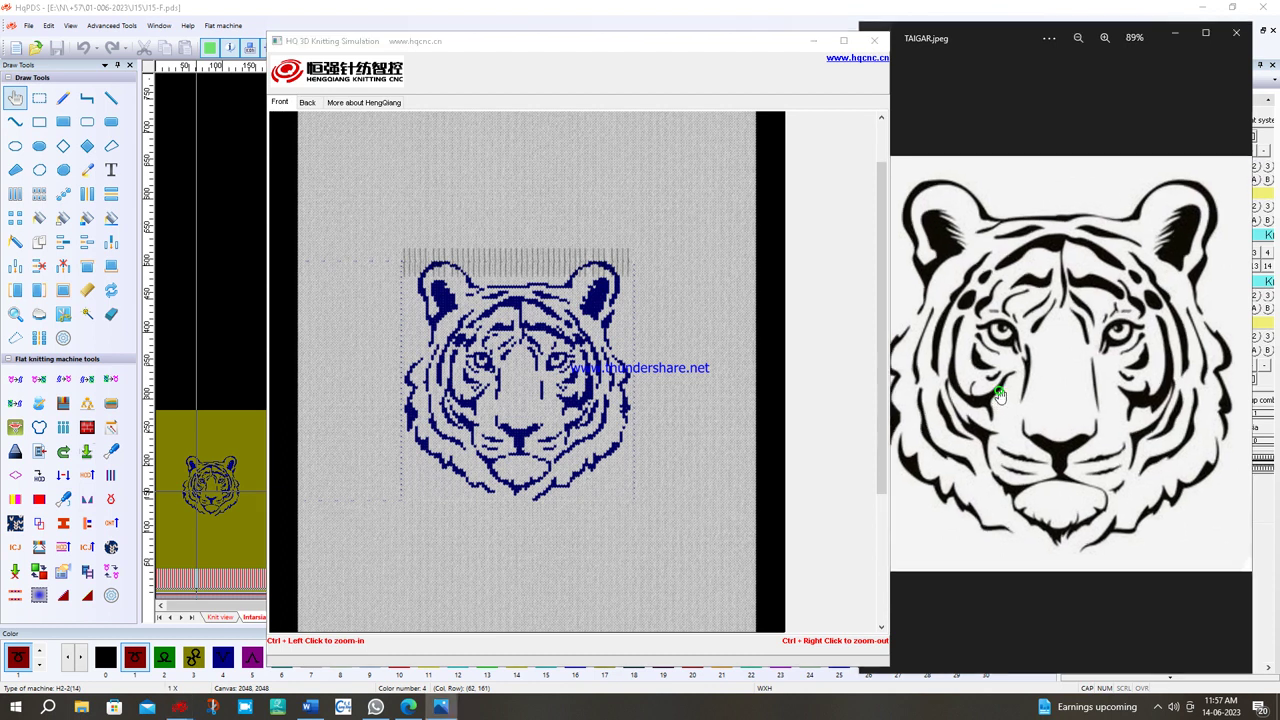
pyautogui.scroll(-3, 1000, 398)
pyautogui.click(596, 416)
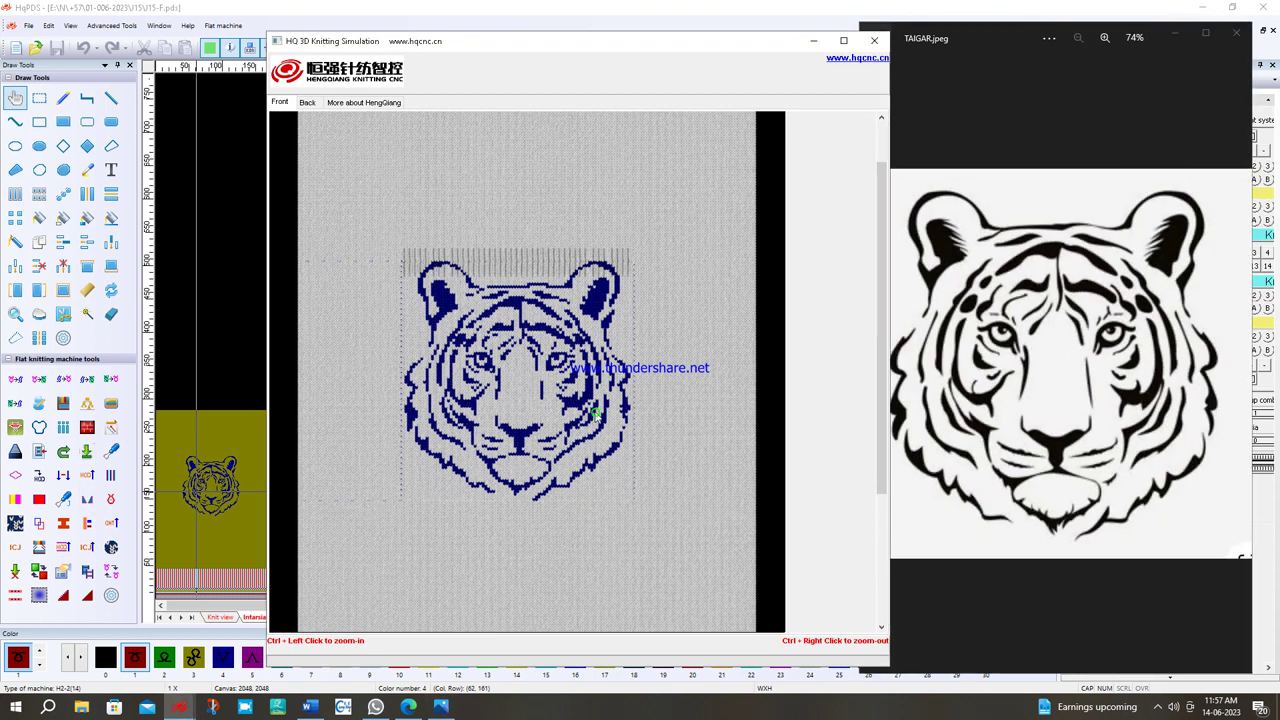
# - Enlarge the tiger motif in the Intarsia view and minimize the simulation window to inspect it
pyautogui.click(197, 497)
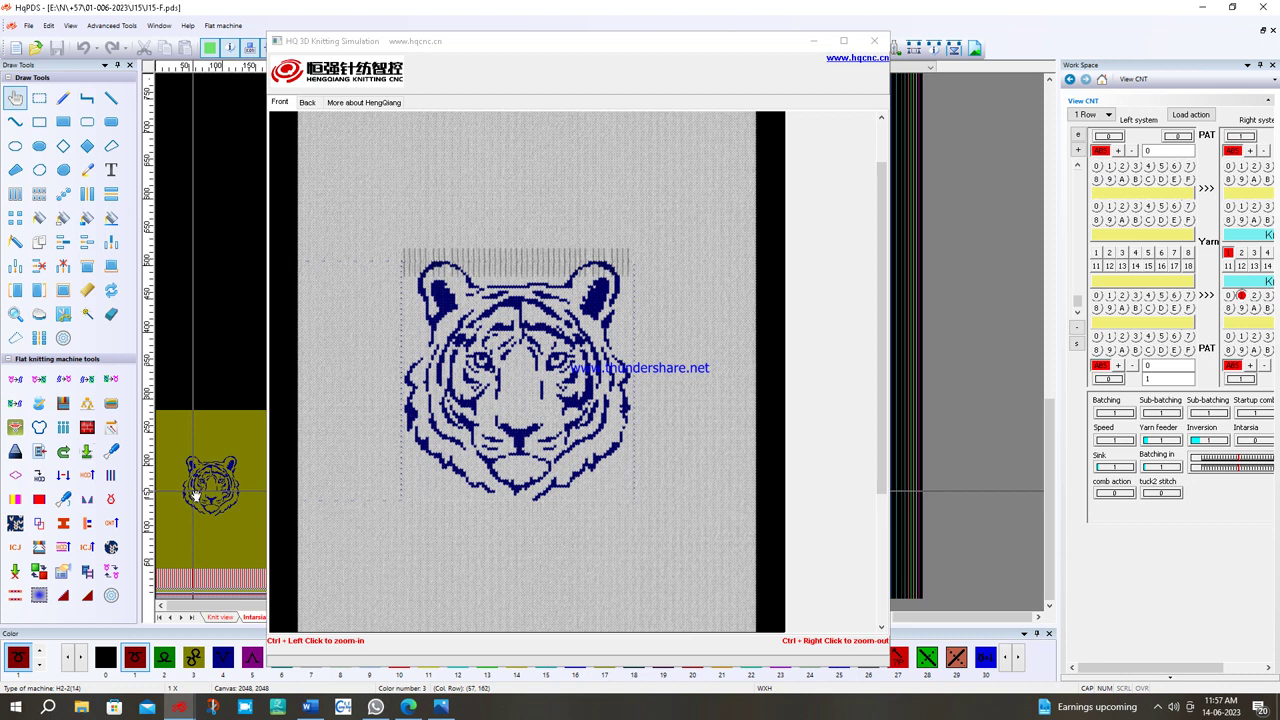
pyautogui.scroll(2, 232, 385)
pyautogui.click(442, 205)
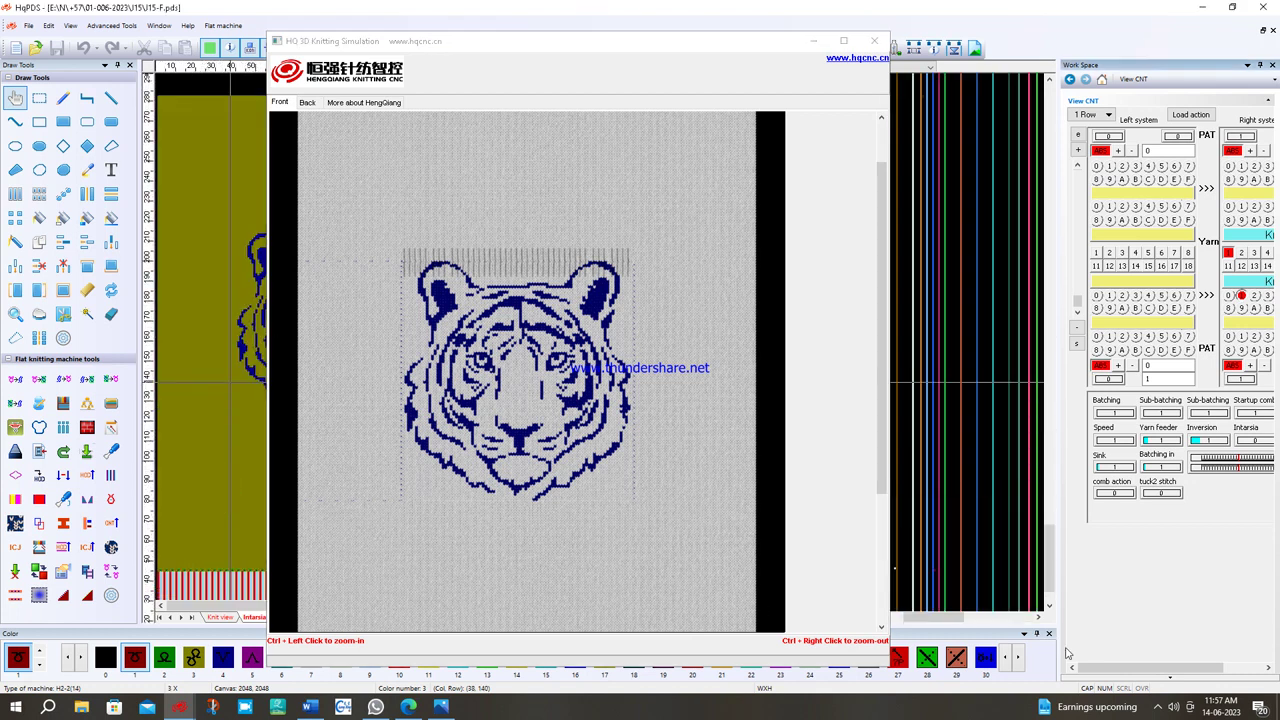
pyautogui.click(1159, 706)
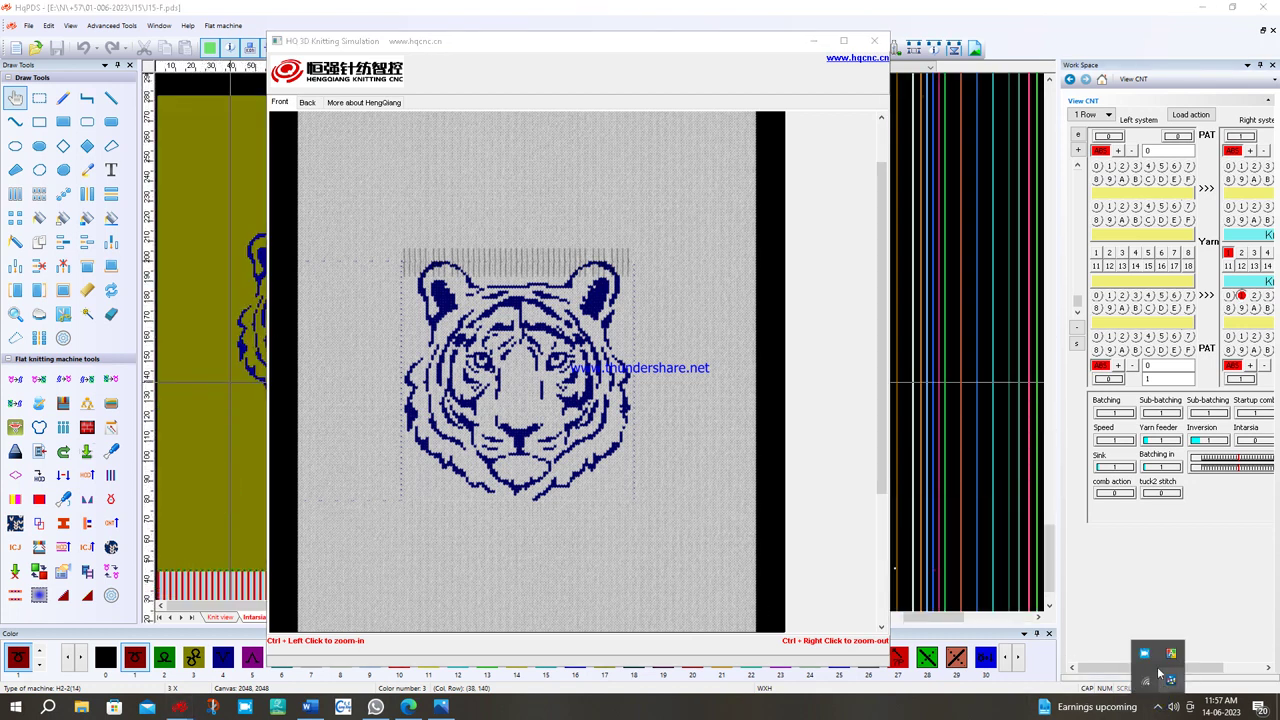
pyautogui.click(814, 41)
pyautogui.click(1146, 658)
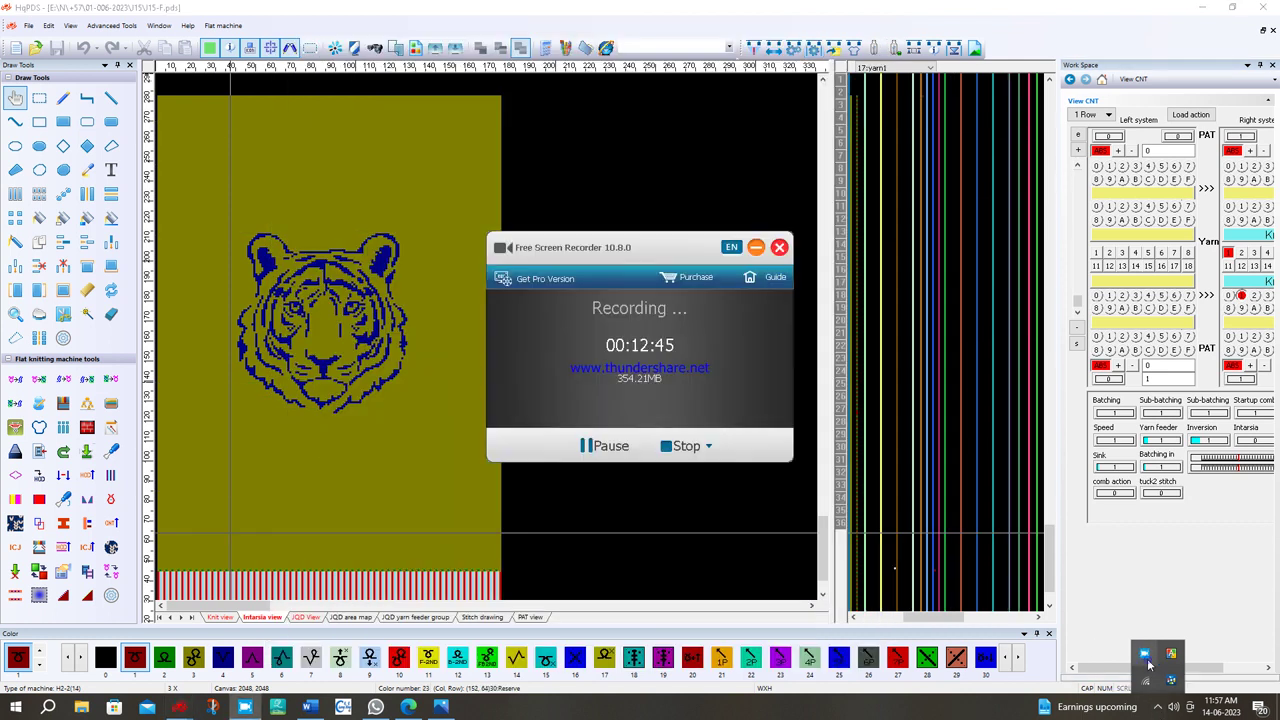